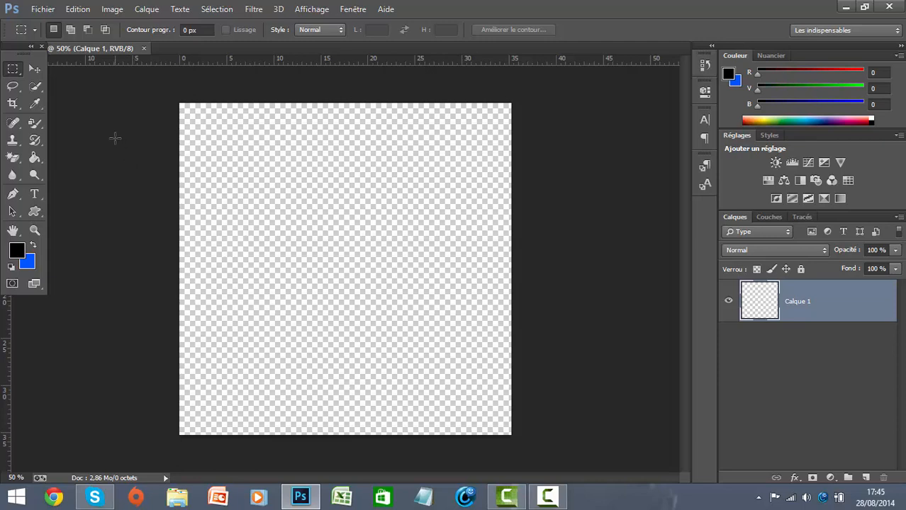
# Create a new 1000 x 1000 px RGB document at 72 pixels/inch with a transparent background.
pyautogui.click(43, 10)
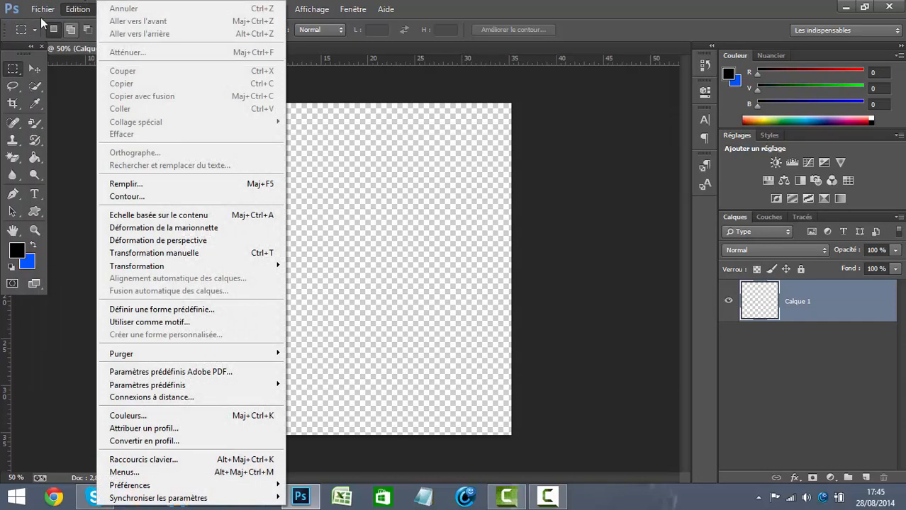
pyautogui.click(41, 28)
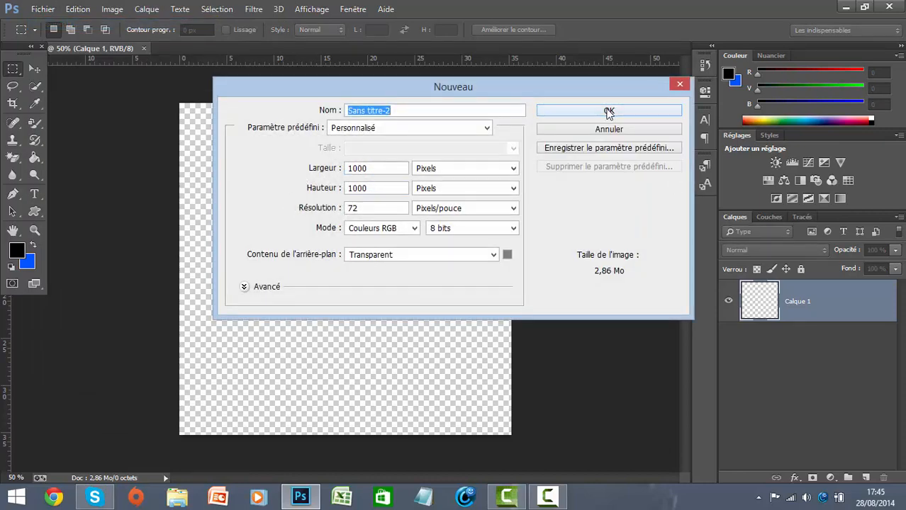
pyautogui.click(580, 113)
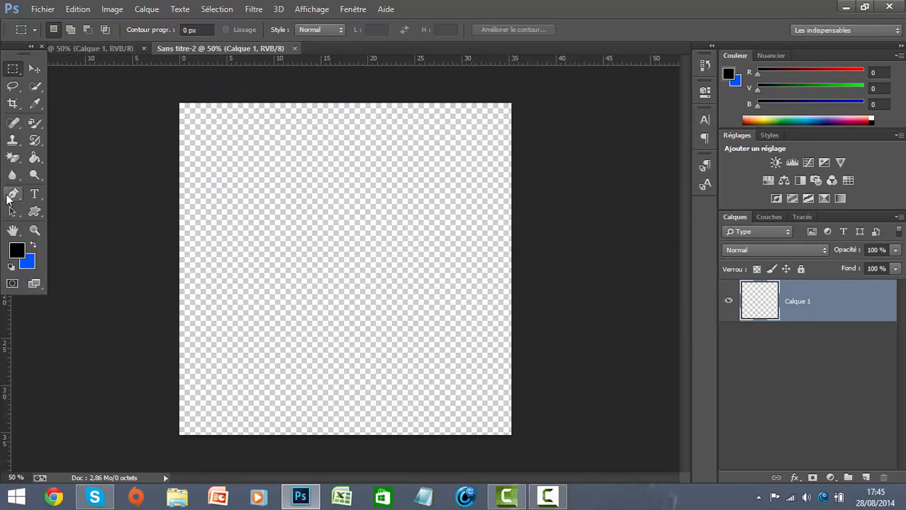
# Draw a narrow black diagonal spike about 264 x 268 px with the Pen tool in the canvas's lower-left area.
pyautogui.click(12, 196)
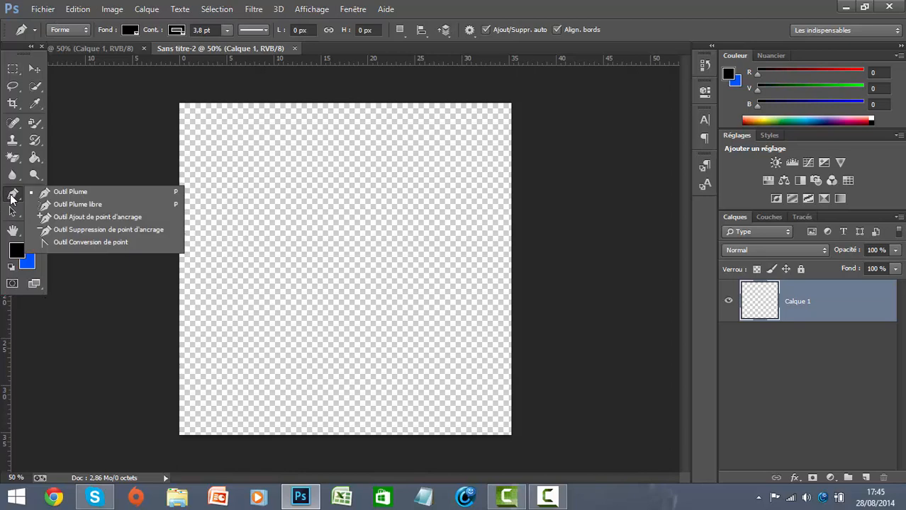
pyautogui.click(52, 196)
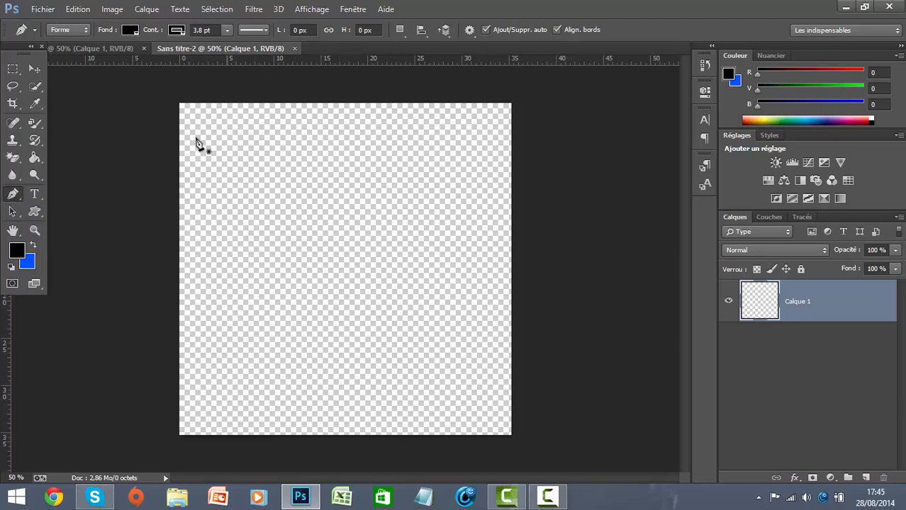
pyautogui.click(215, 387)
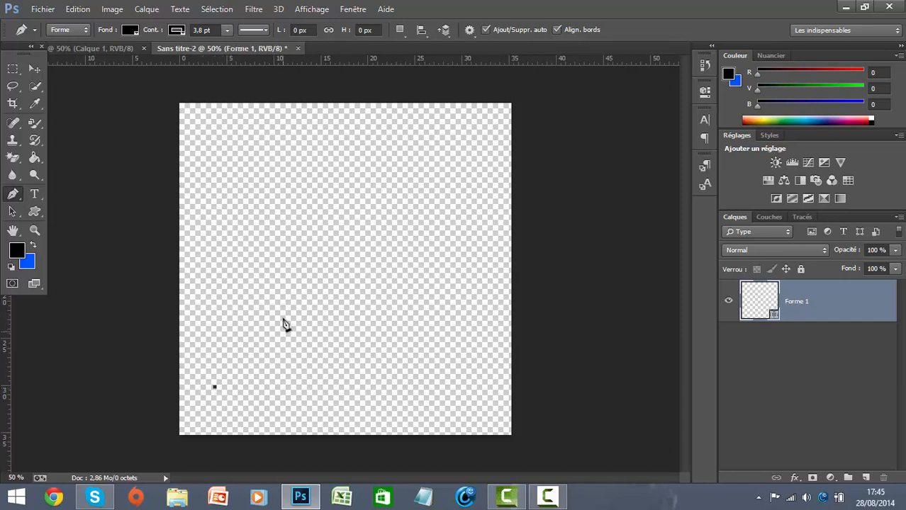
pyautogui.click(289, 298)
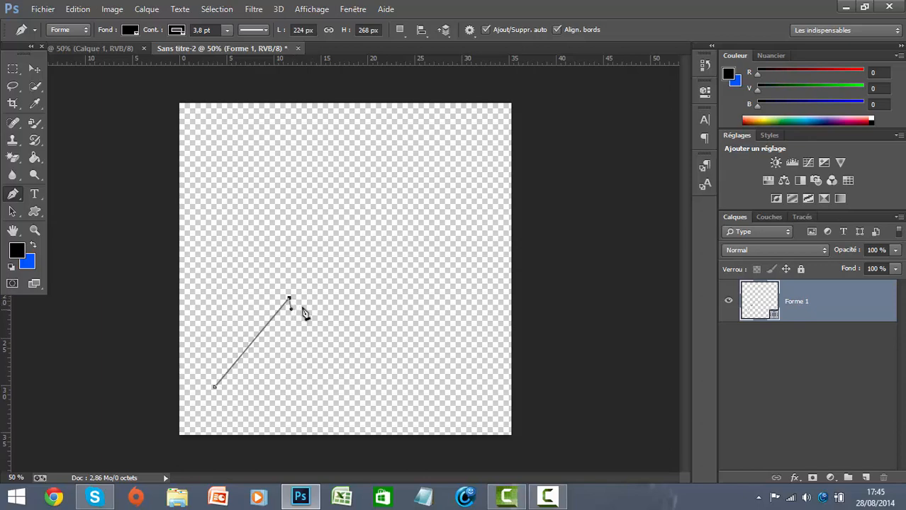
pyautogui.click(303, 304)
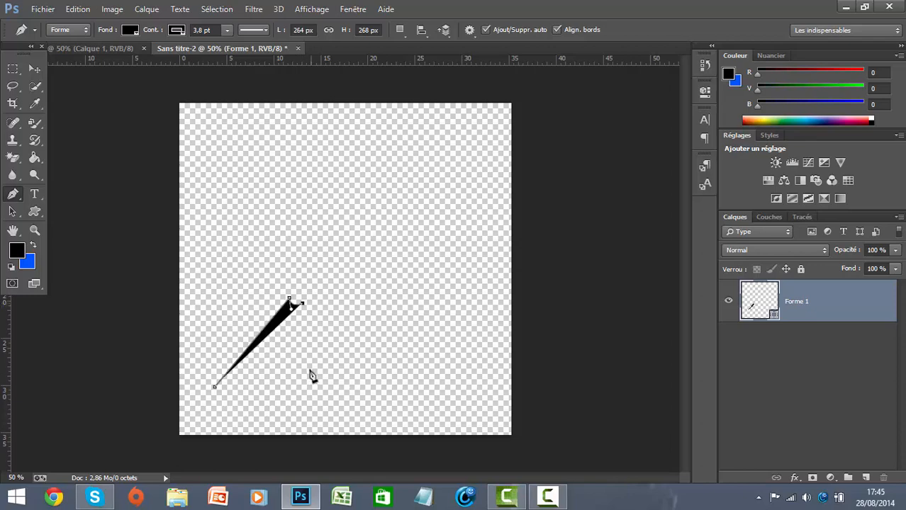
# Move the spike to the upper-left area of the canvas and scale it to about 137% width and 109% height.
pyautogui.click(41, 68)
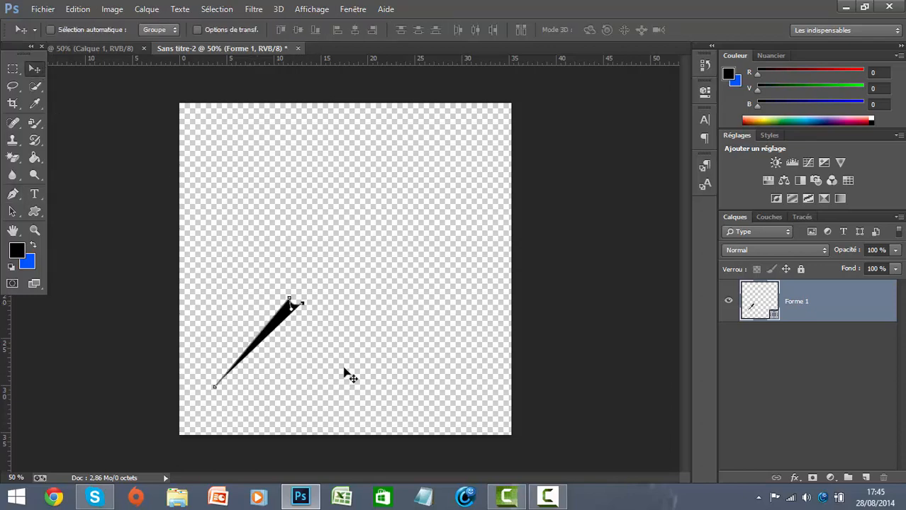
pyautogui.moveTo(294, 309); pyautogui.dragTo(305, 193)
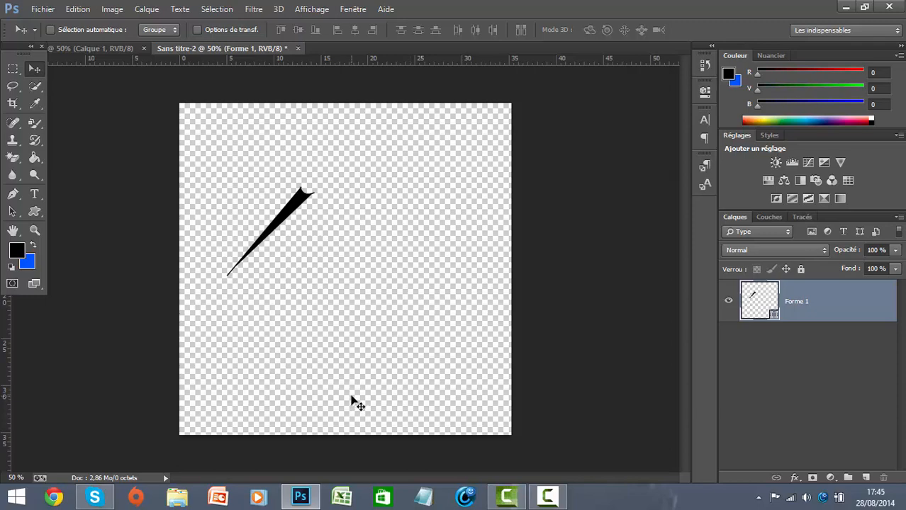
pyautogui.click(75, 8)
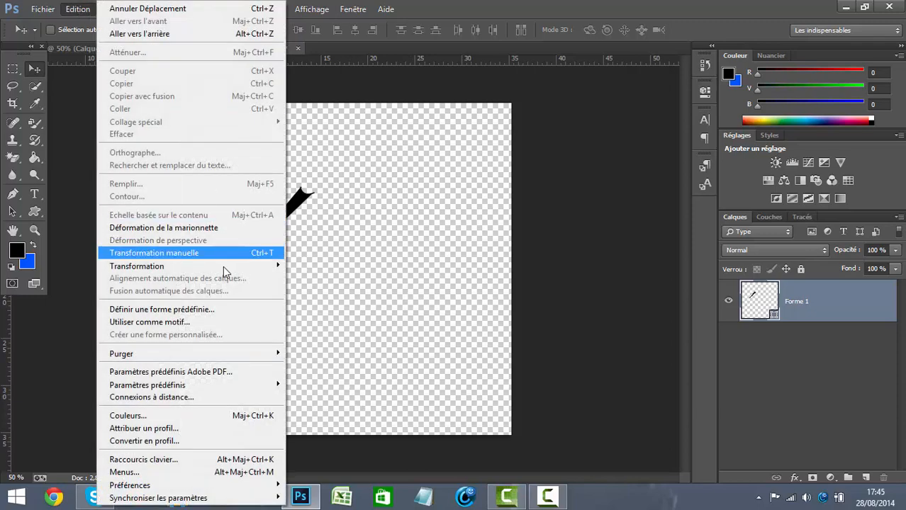
pyautogui.moveTo(224, 267)
pyautogui.click(348, 284)
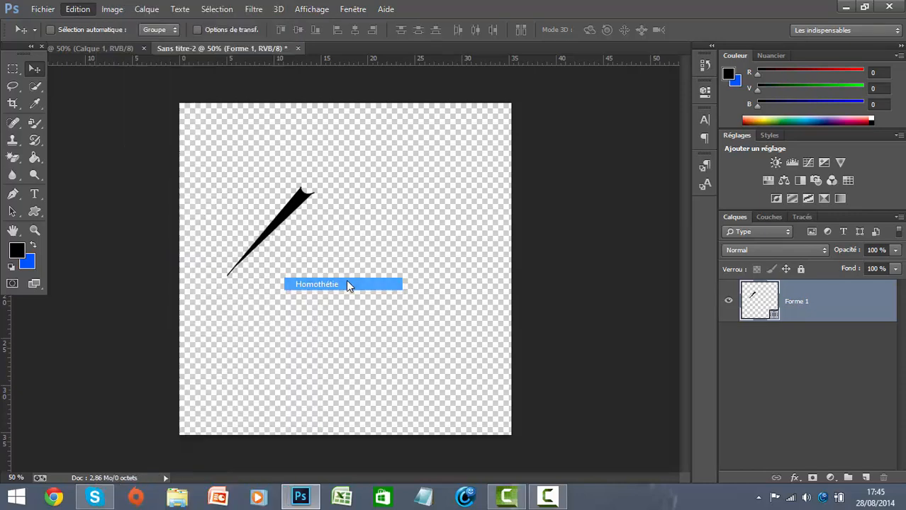
pyautogui.moveTo(316, 185); pyautogui.dragTo(352, 176)
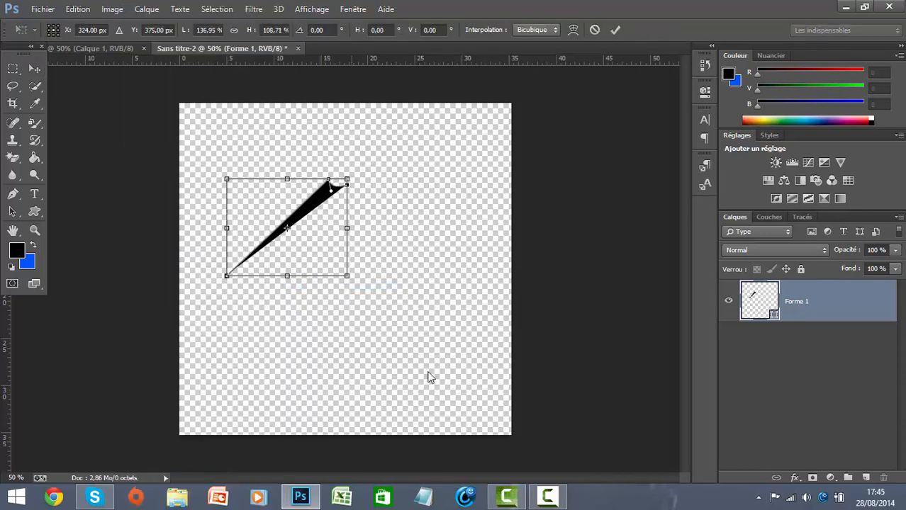
pyautogui.click(37, 69)
pyautogui.click(344, 200)
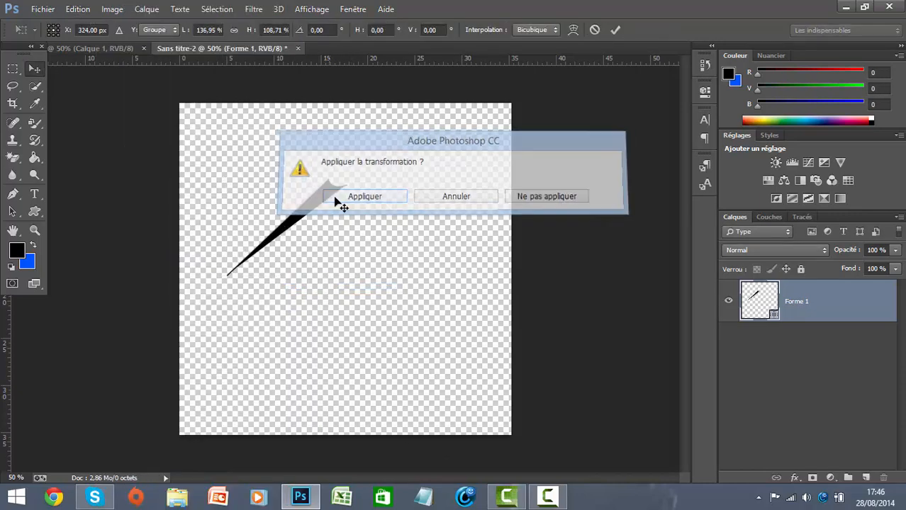
pyautogui.click(24, 252)
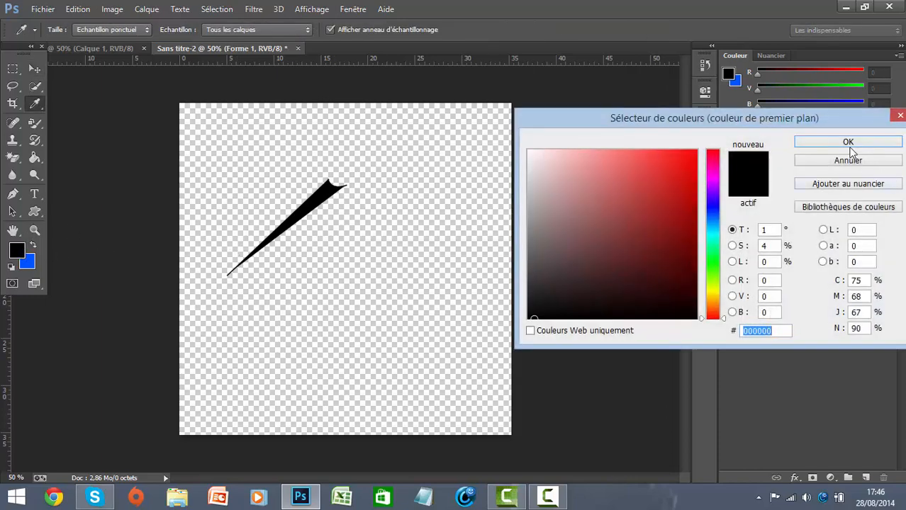
pyautogui.click(899, 118)
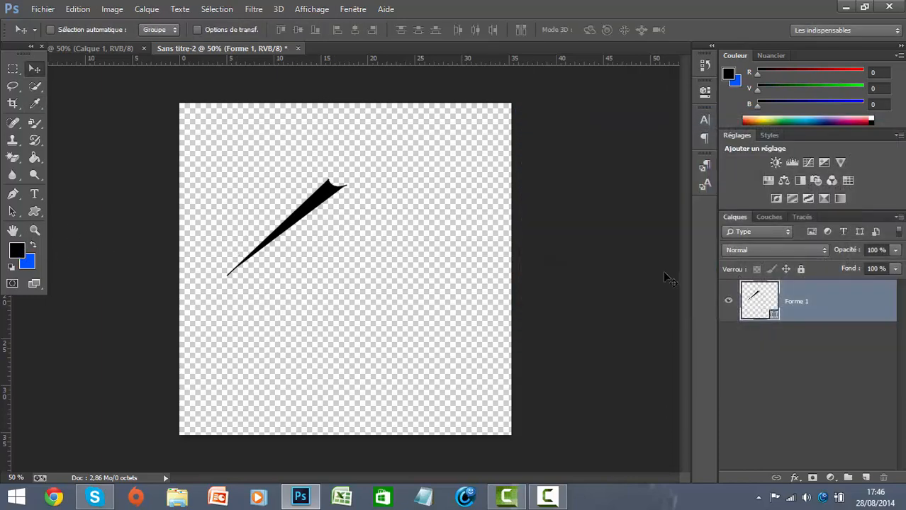
# Open the blending options of the spike's layer and enable Bevel & Emboss with its Contour option.
pyautogui.rightClick(811, 307)
pyautogui.click(504, 74)
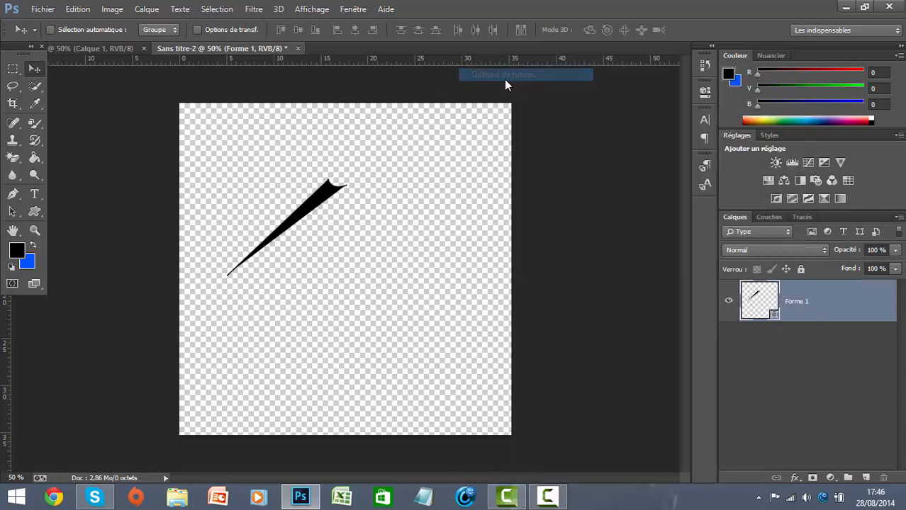
pyautogui.moveTo(646, 141); pyautogui.dragTo(584, 101)
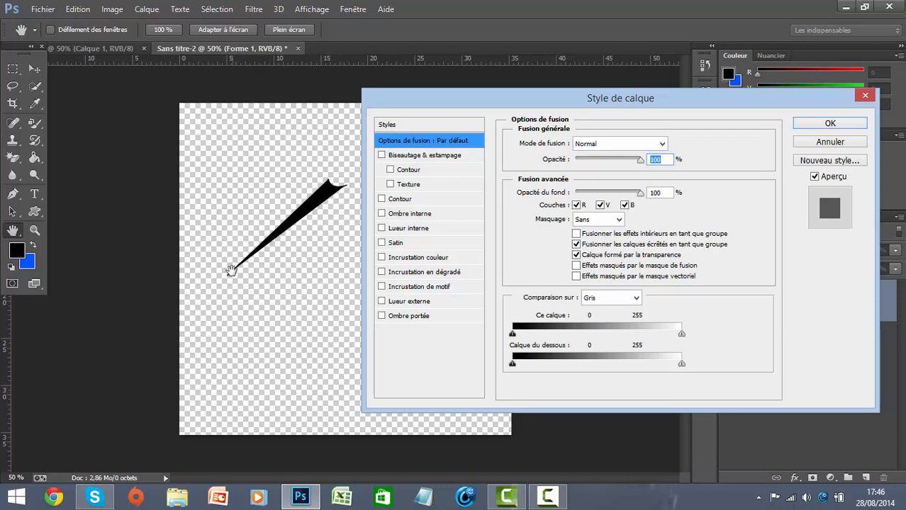
pyautogui.click(382, 156)
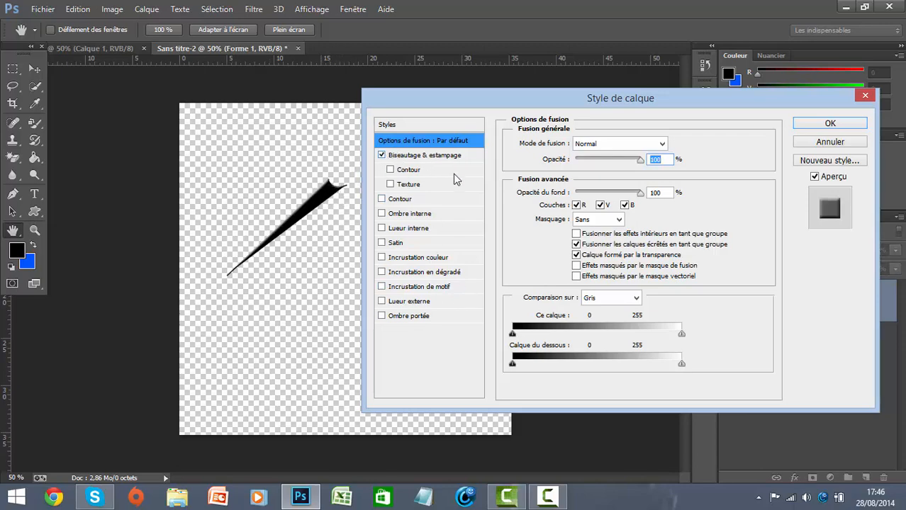
pyautogui.click(390, 171)
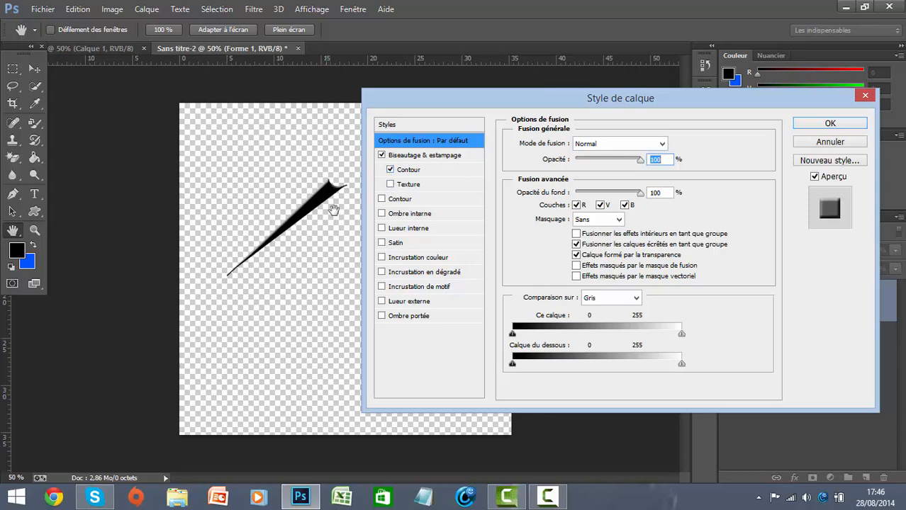
pyautogui.click(390, 185)
pyautogui.click(405, 186)
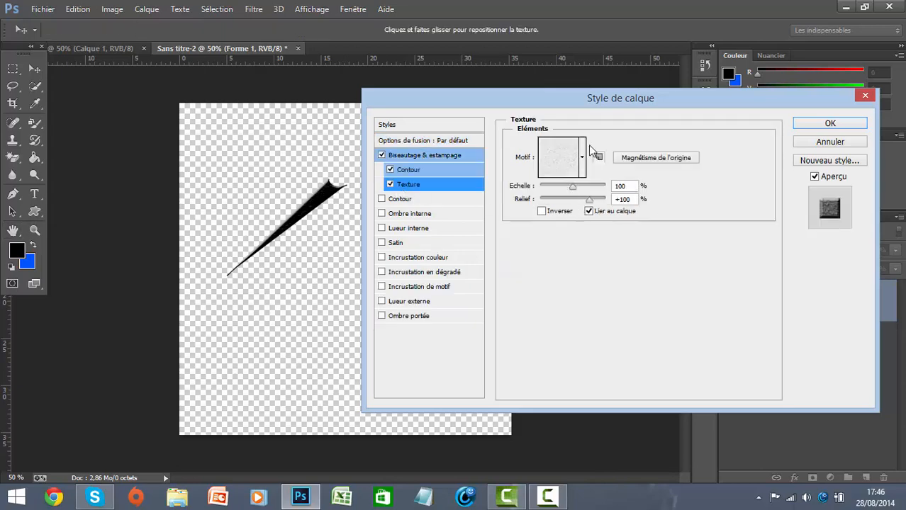
pyautogui.click(582, 157)
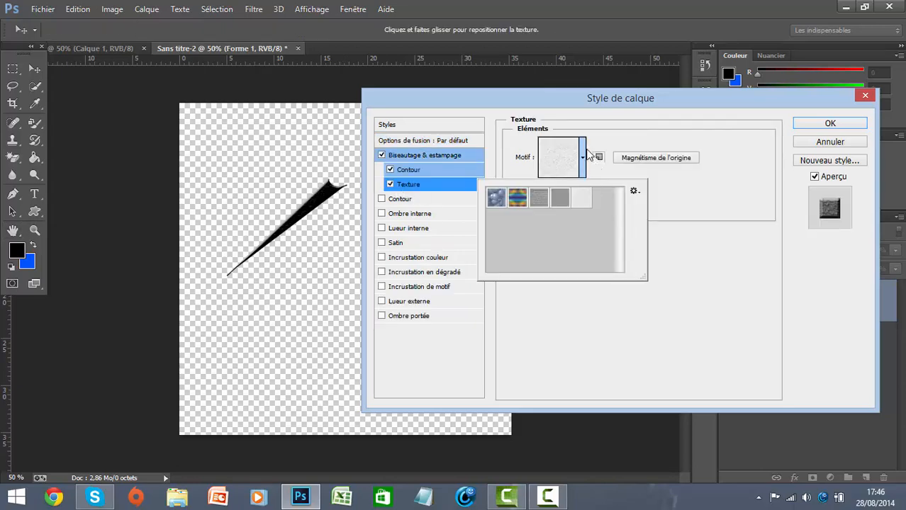
pyautogui.click(526, 171)
pyautogui.click(390, 184)
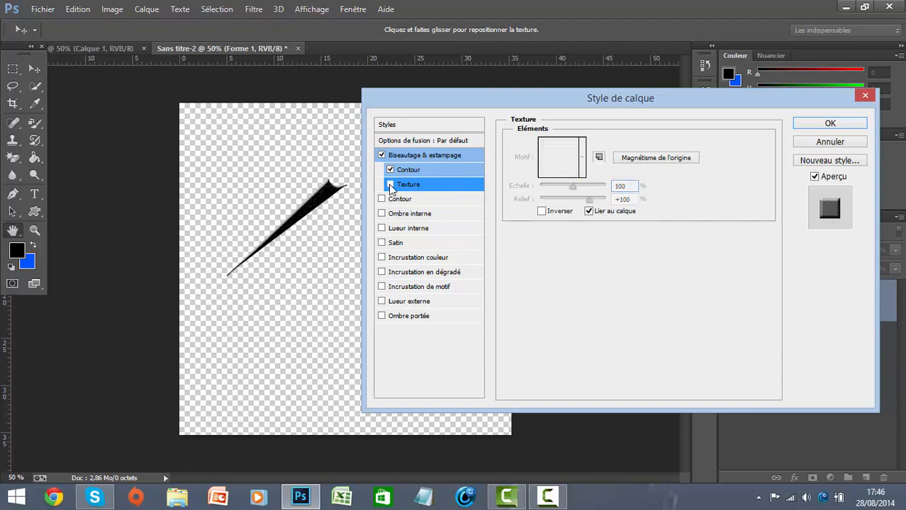
# Enable the stroke (Contour), inner shadow, inner glow and satin effects for the spike's layer.
pyautogui.click(382, 199)
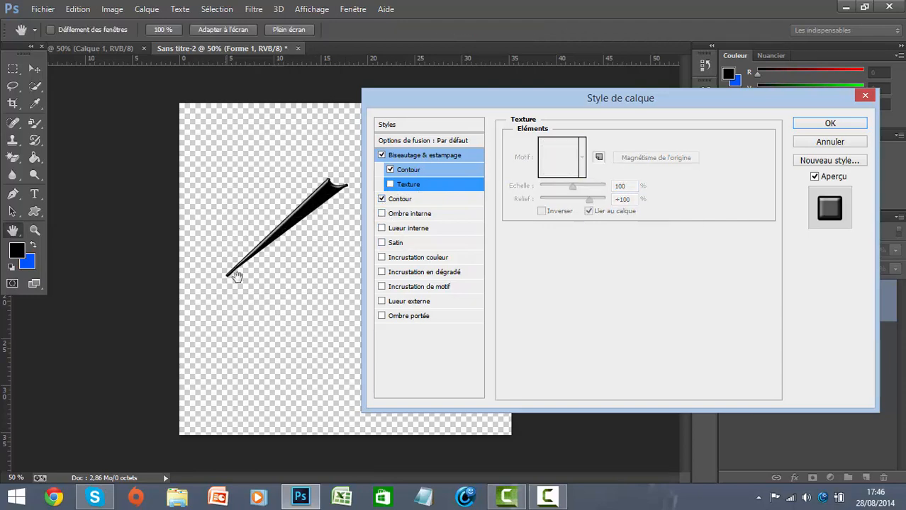
pyautogui.click(397, 215)
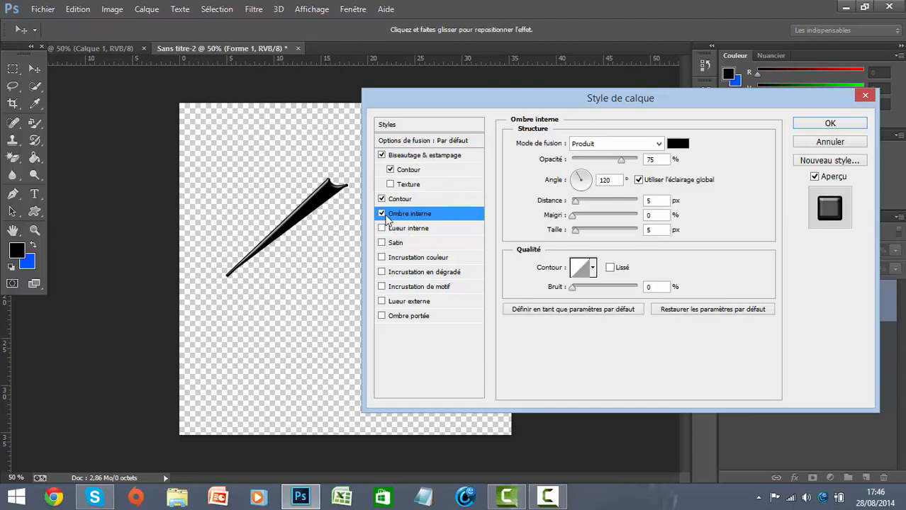
pyautogui.click(392, 229)
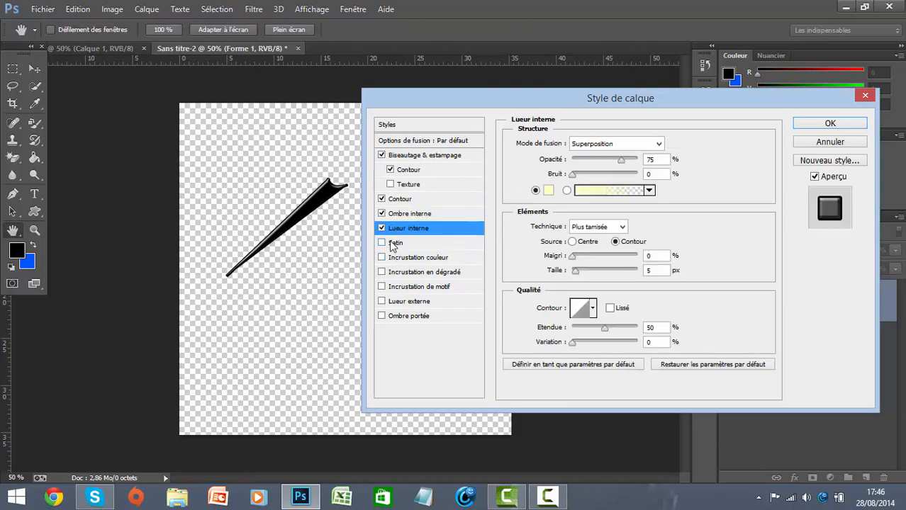
pyautogui.click(392, 244)
# Add a colour overlay to the spike and set its colour to dark blue #2a3988.
pyautogui.click(400, 259)
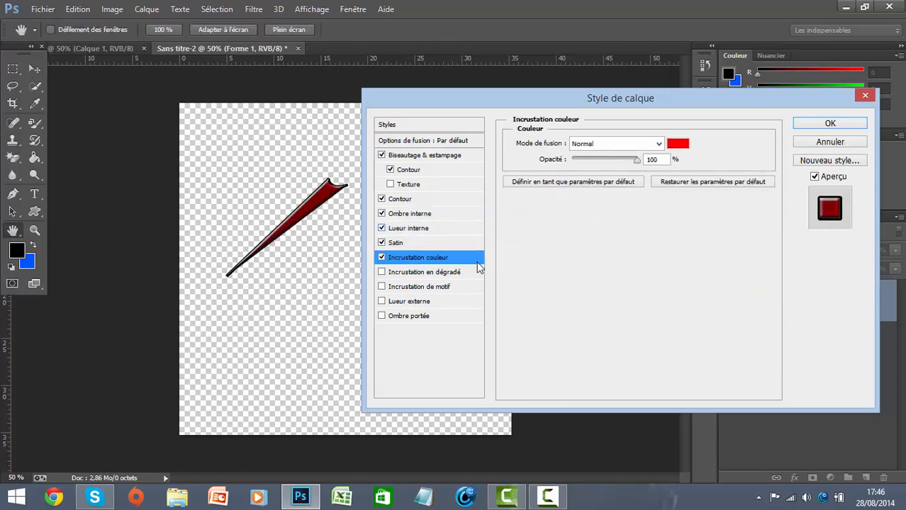
pyautogui.click(677, 144)
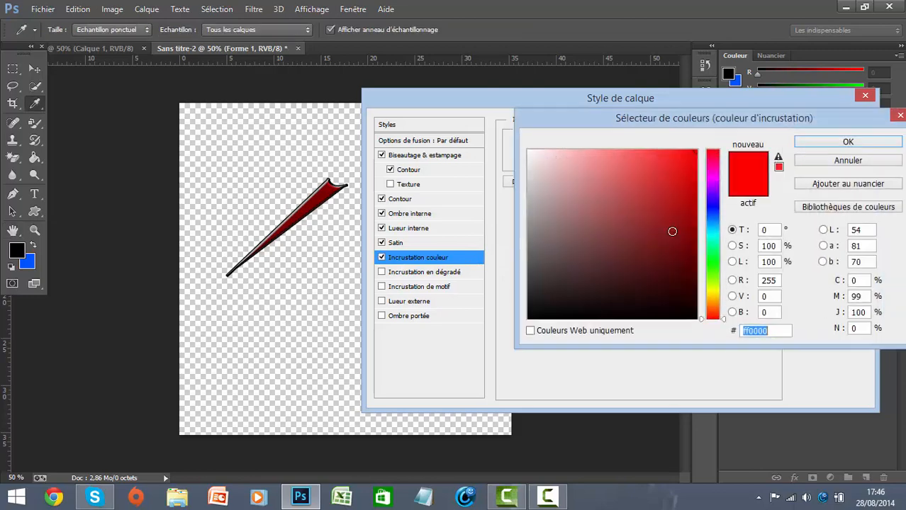
pyautogui.click(713, 210)
pyautogui.click(630, 262)
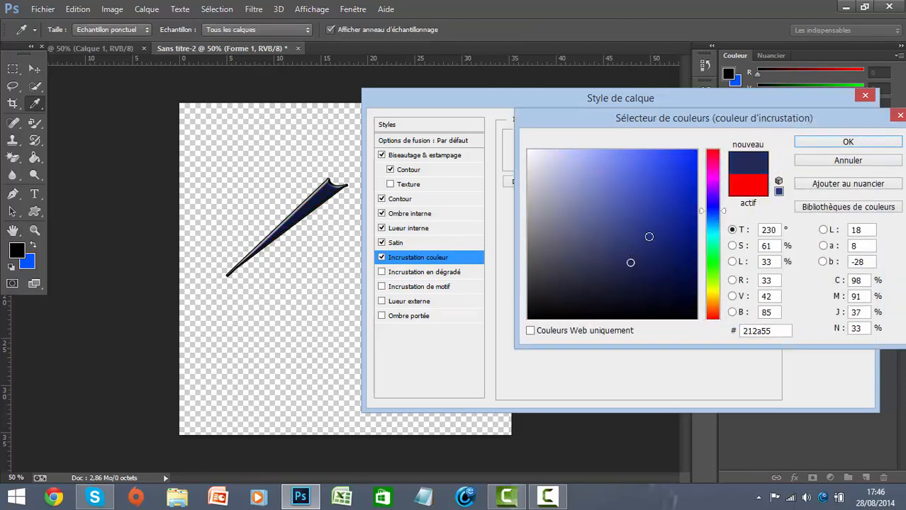
pyautogui.click(638, 238)
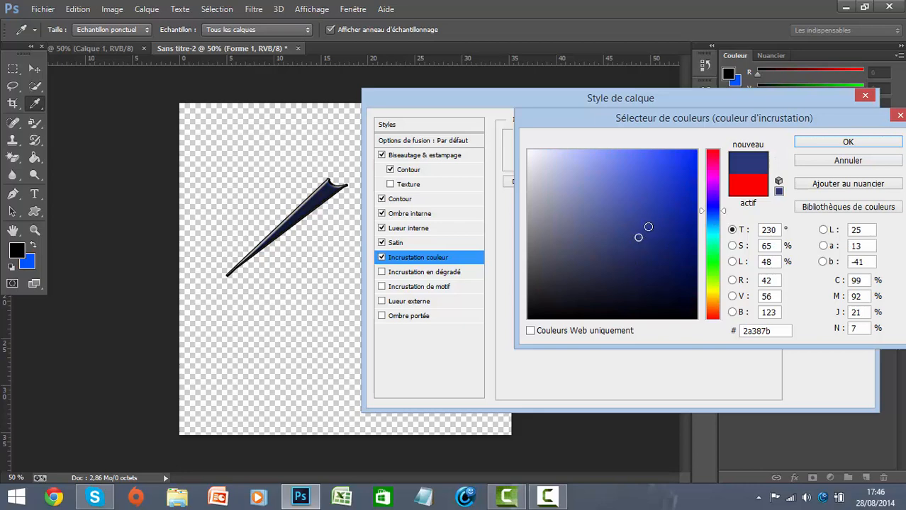
pyautogui.click(648, 226)
pyautogui.click(637, 210)
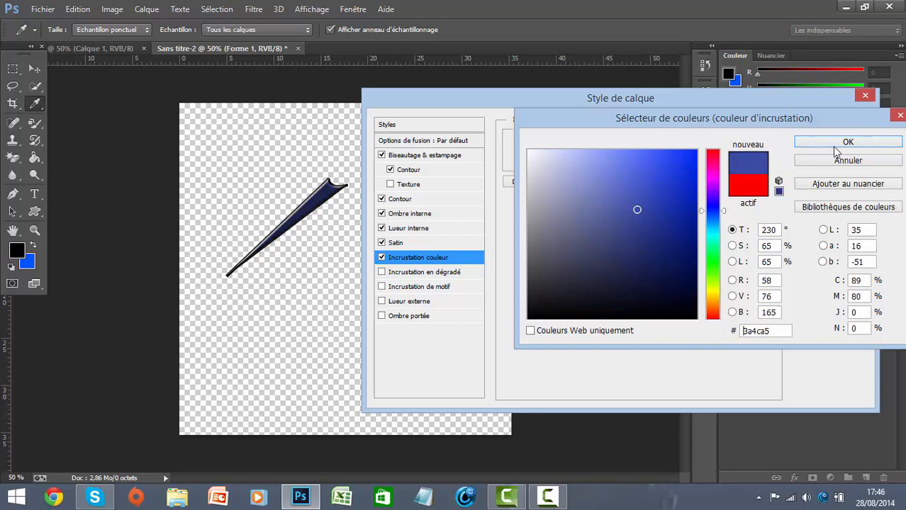
pyautogui.click(646, 232)
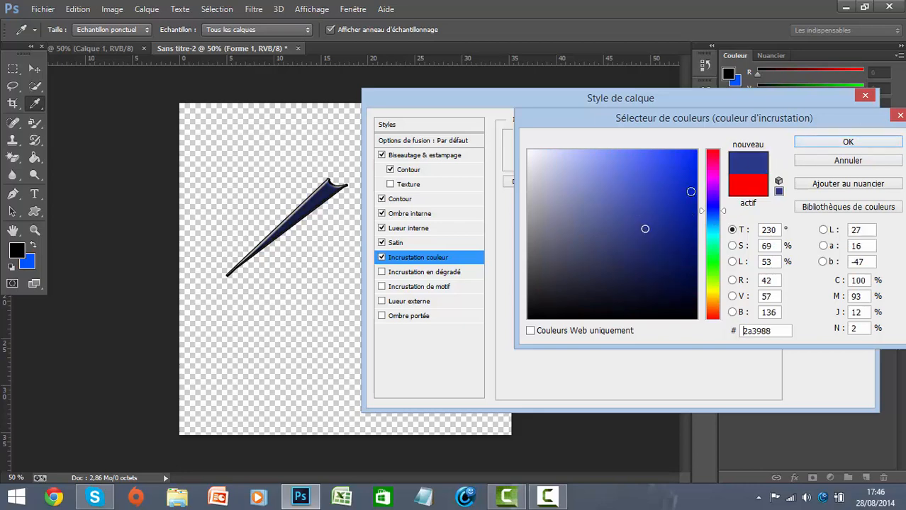
pyautogui.click(830, 142)
# Enable the gradient overlay, pattern overlay, outer glow and drop shadow effects for the spike's layer.
pyautogui.click(423, 274)
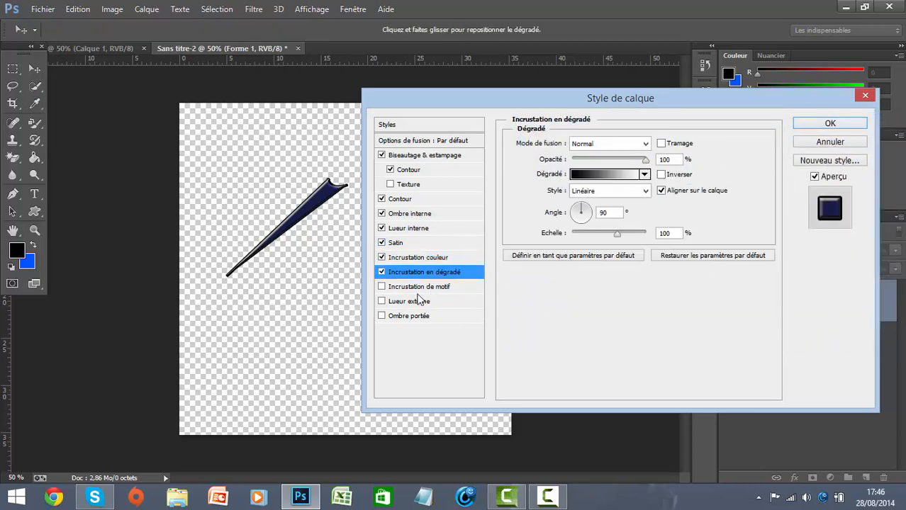
pyautogui.click(416, 287)
pyautogui.click(413, 301)
pyautogui.click(410, 316)
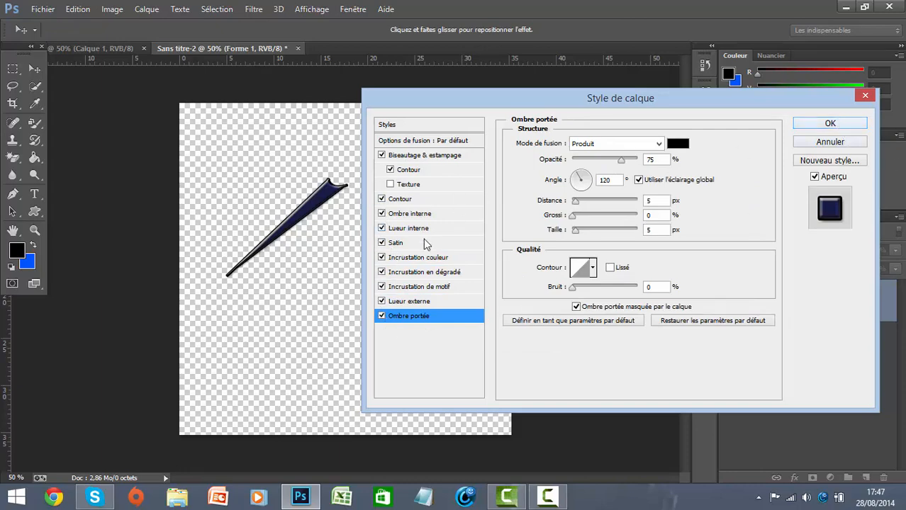
# Change the spike's colour overlay to a slightly lighter, muted blue and apply the layer style.
pyautogui.click(401, 258)
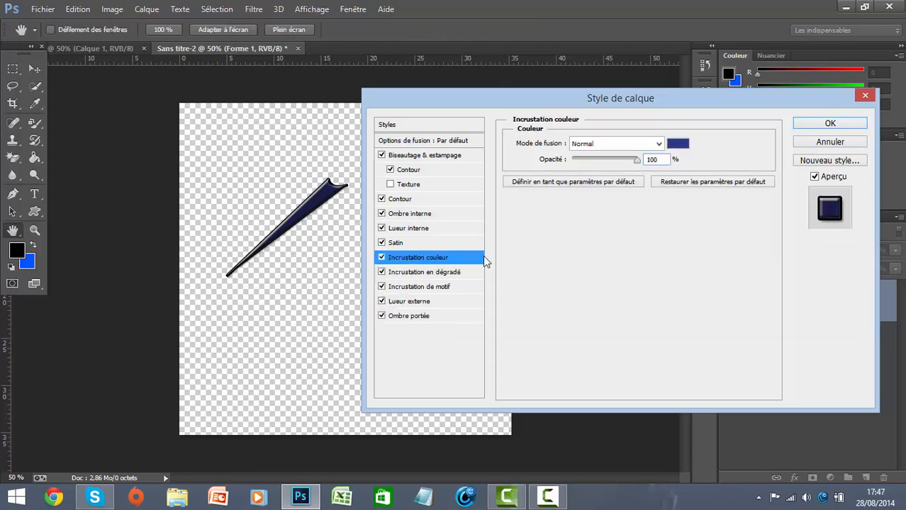
pyautogui.click(677, 146)
pyautogui.moveTo(629, 217); pyautogui.dragTo(628, 204)
pyautogui.click(712, 215)
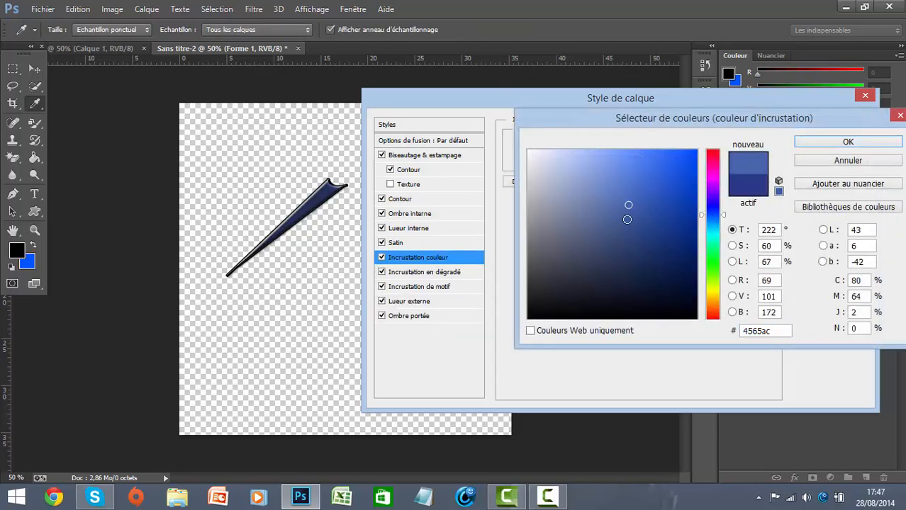
pyautogui.click(641, 220)
pyautogui.click(658, 240)
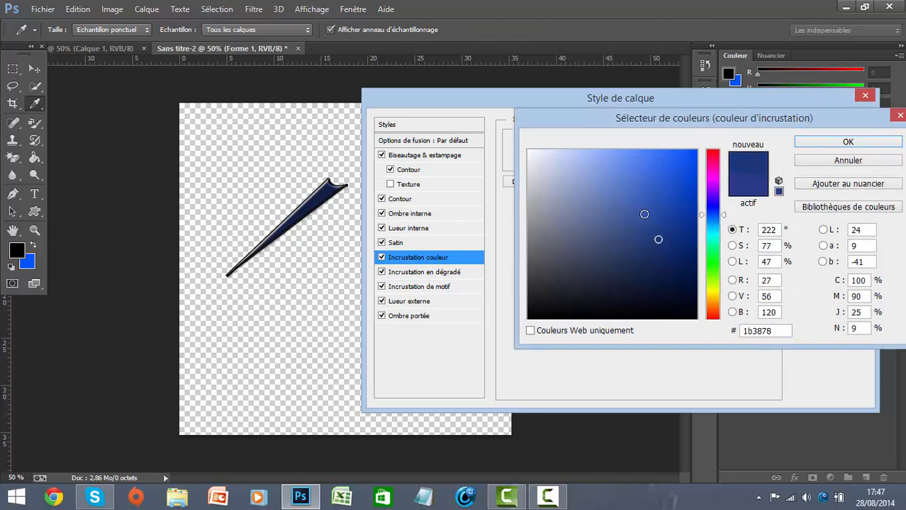
pyautogui.click(632, 218)
pyautogui.click(848, 142)
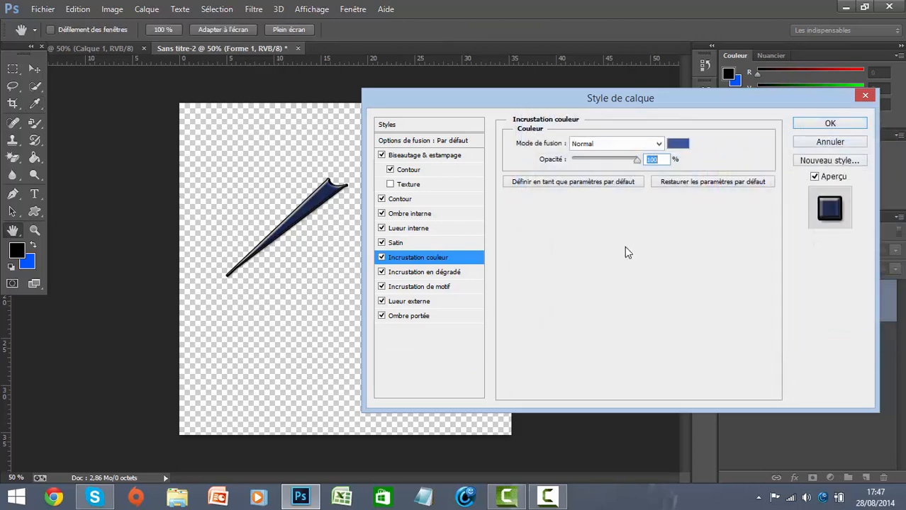
pyautogui.click(822, 122)
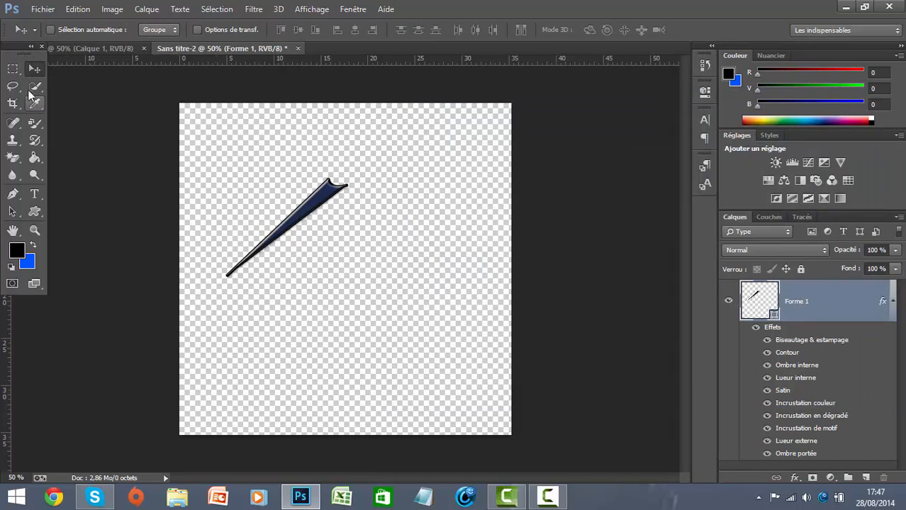
# Rotate the spike about 12.2° clockwise and reposition it in the upper-left area of the canvas.
pyautogui.moveTo(299, 221); pyautogui.dragTo(293, 204)
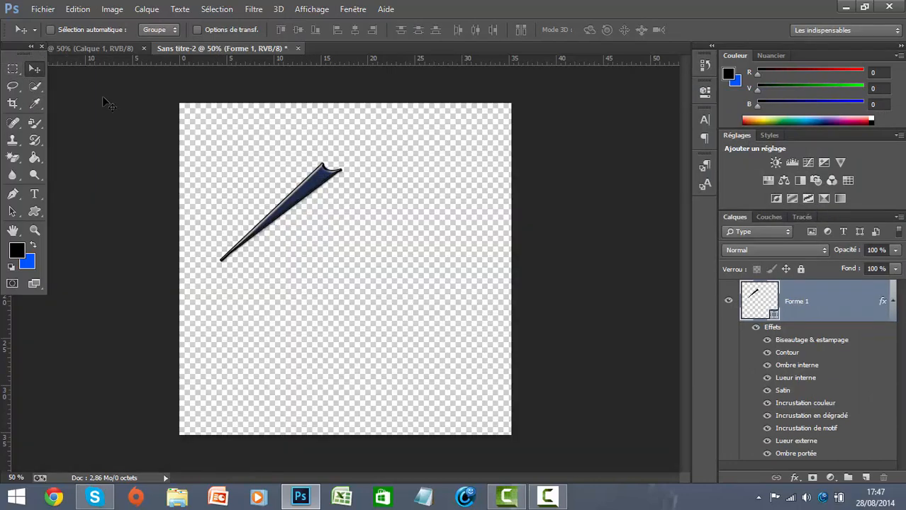
pyautogui.click(75, 8)
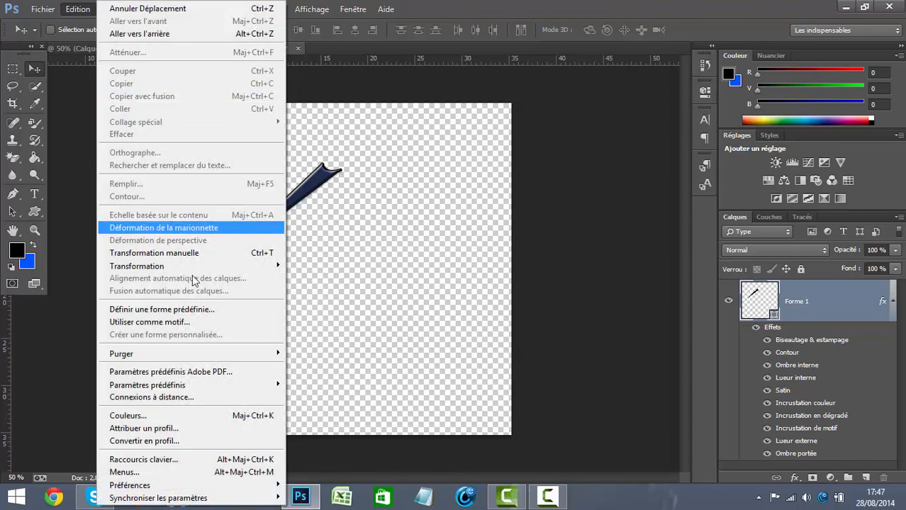
pyautogui.moveTo(201, 266)
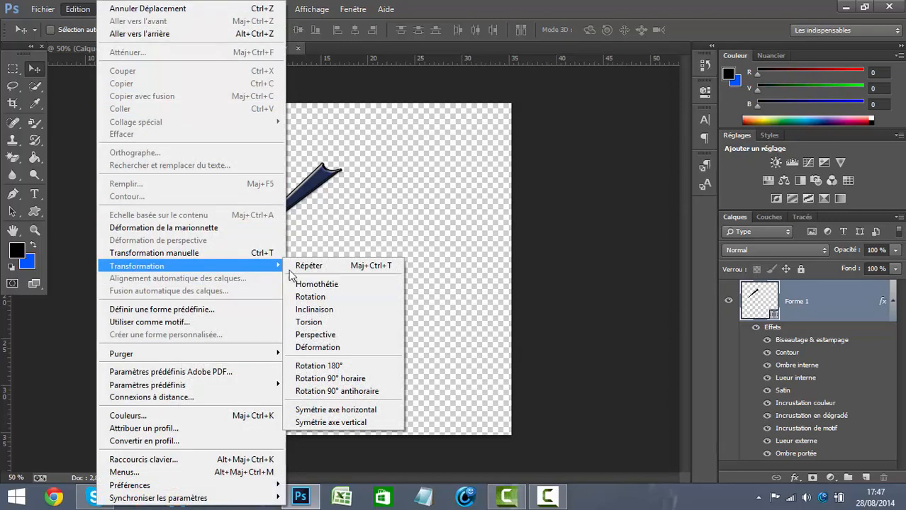
pyautogui.click(316, 297)
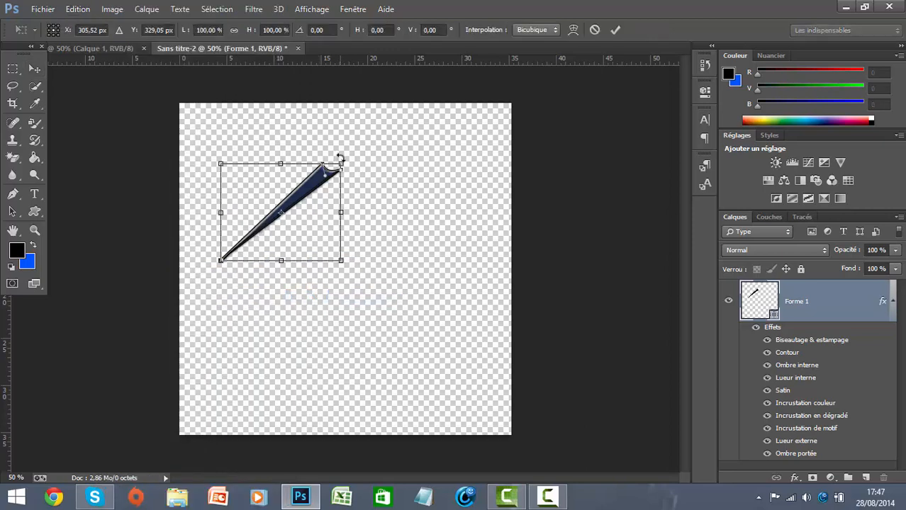
pyautogui.moveTo(342, 158); pyautogui.dragTo(356, 172)
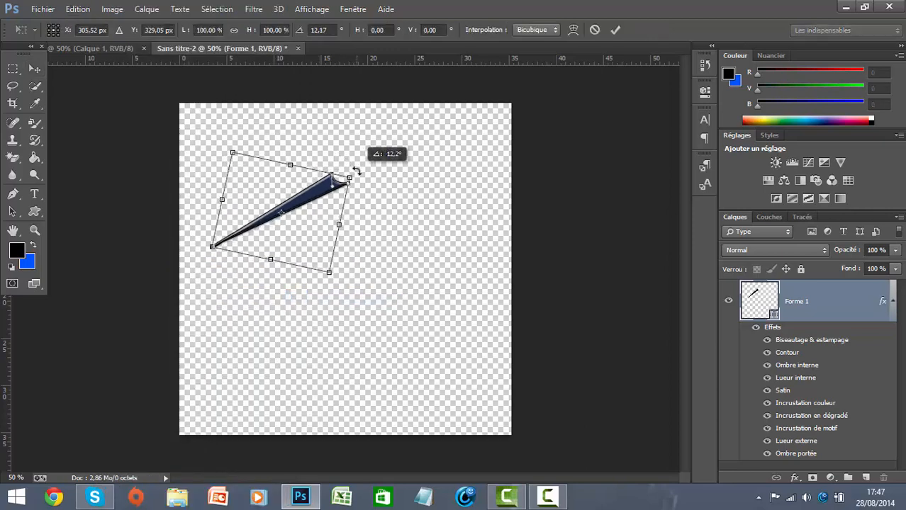
pyautogui.click(34, 69)
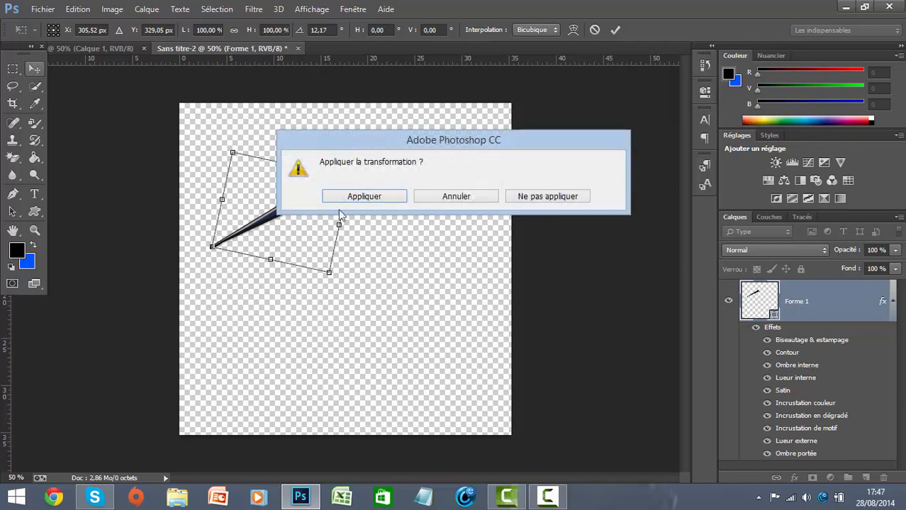
pyautogui.click(348, 198)
pyautogui.moveTo(281, 211); pyautogui.dragTo(259, 196)
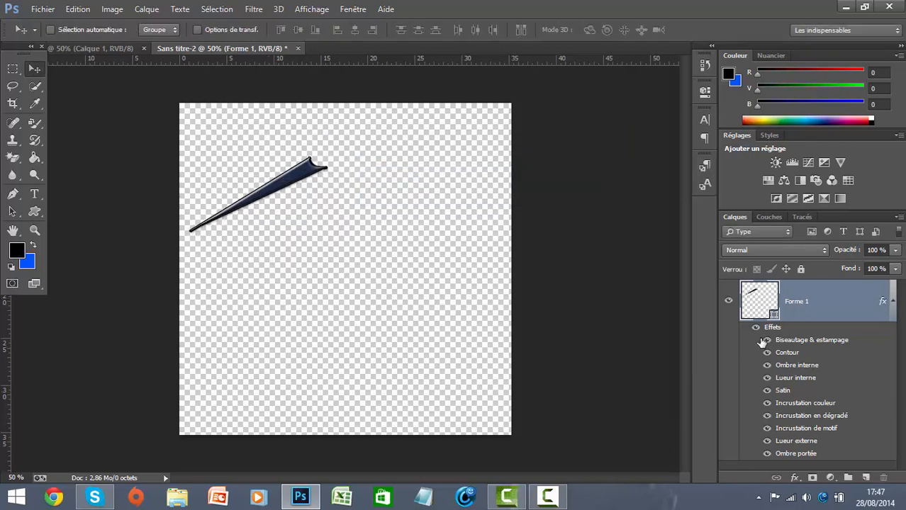
# Duplicate the spike's layer and place the copy just below and slightly right of the original.
pyautogui.rightClick(791, 320)
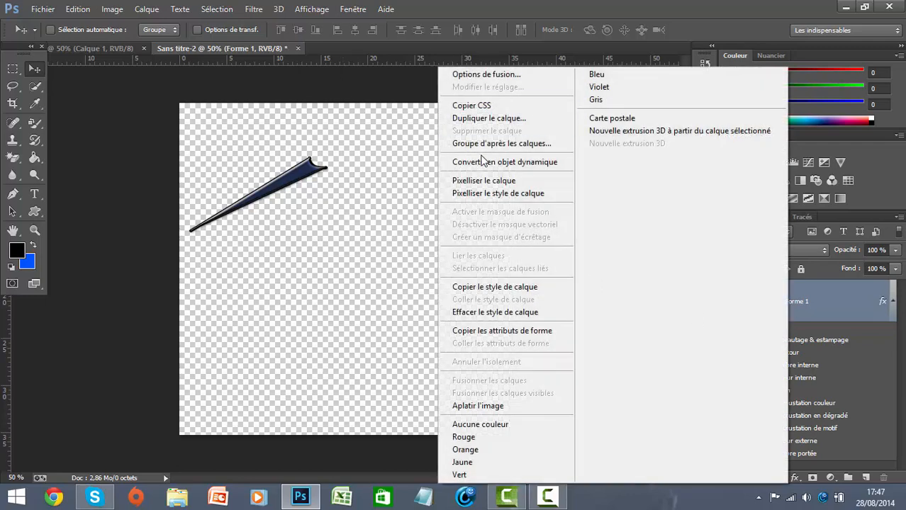
pyautogui.click(485, 116)
pyautogui.click(571, 149)
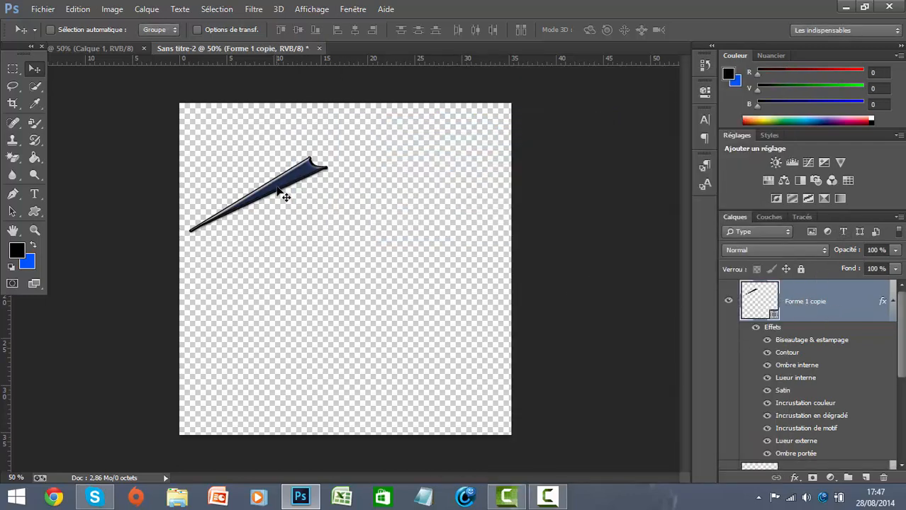
pyautogui.moveTo(280, 193); pyautogui.dragTo(296, 216)
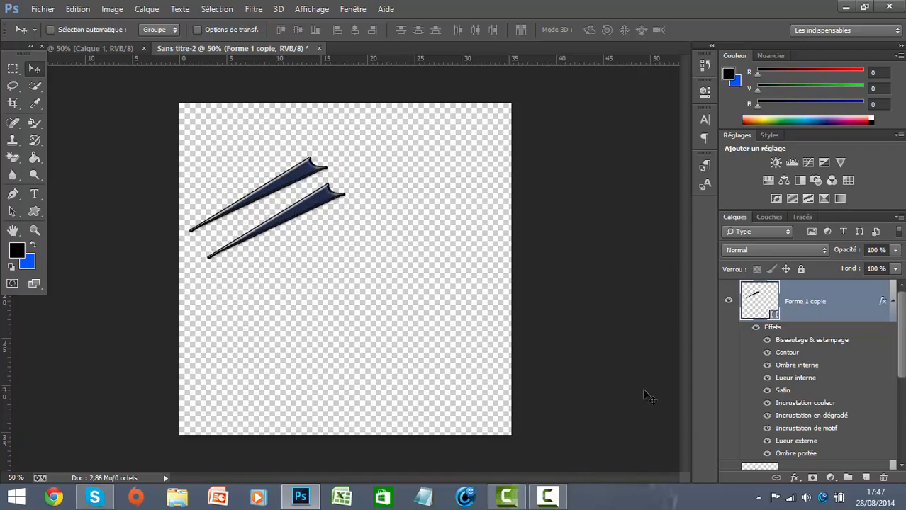
# Scale the copied spike to about 86% width and 85% height and apply the transformation.
pyautogui.click(80, 9)
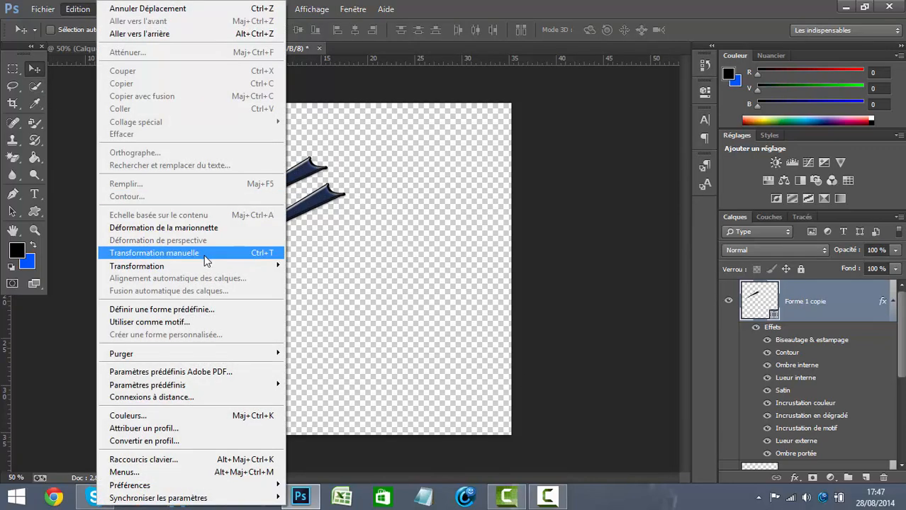
pyautogui.moveTo(207, 266)
pyautogui.click(319, 281)
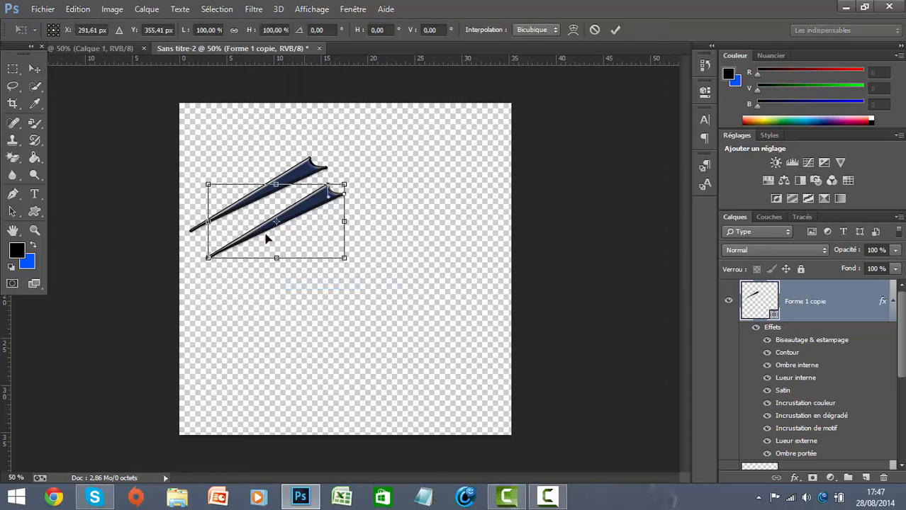
pyautogui.moveTo(207, 259); pyautogui.dragTo(227, 246)
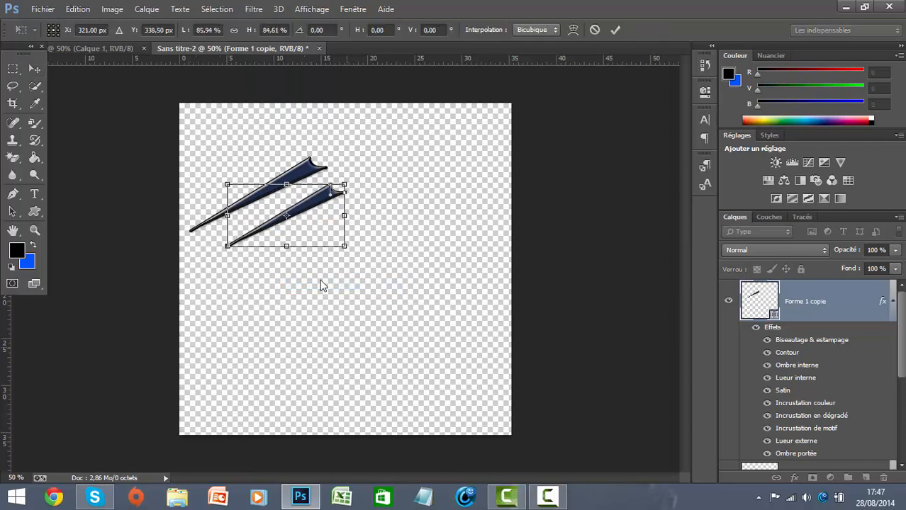
pyautogui.click(34, 69)
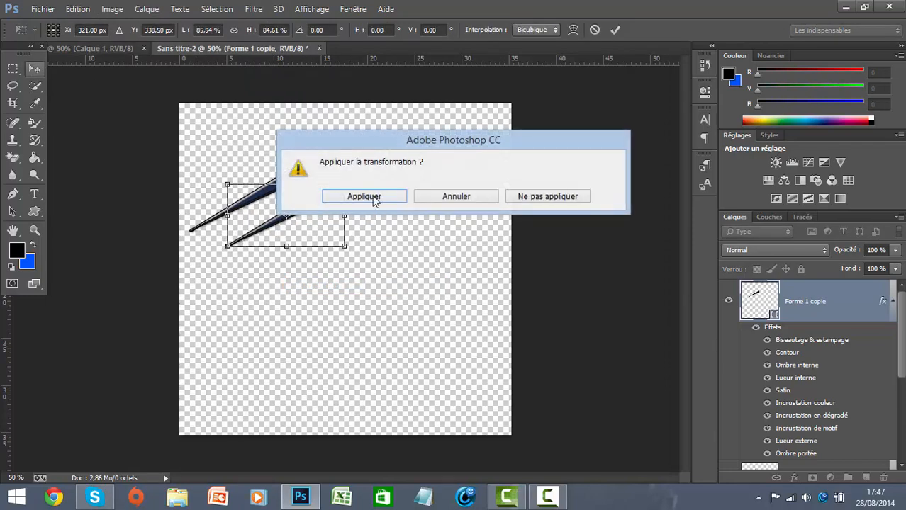
pyautogui.click(375, 199)
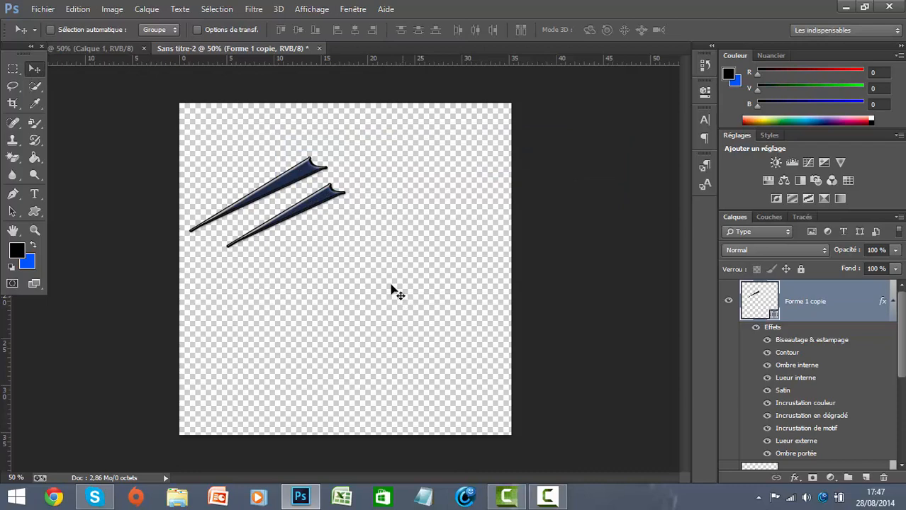
# Rotate the copied spike about 3.6° clockwise and move it left and slightly down, beneath the first spike.
pyautogui.click(76, 9)
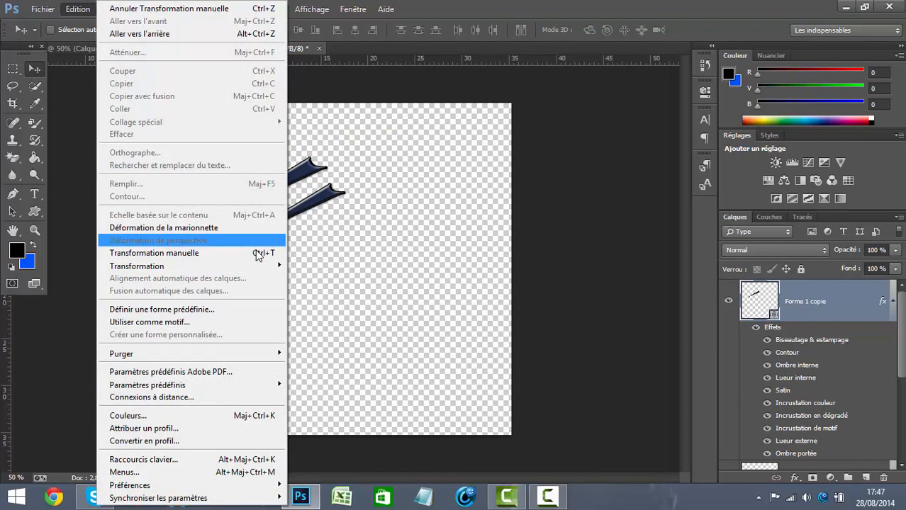
pyautogui.moveTo(273, 268)
pyautogui.click(338, 297)
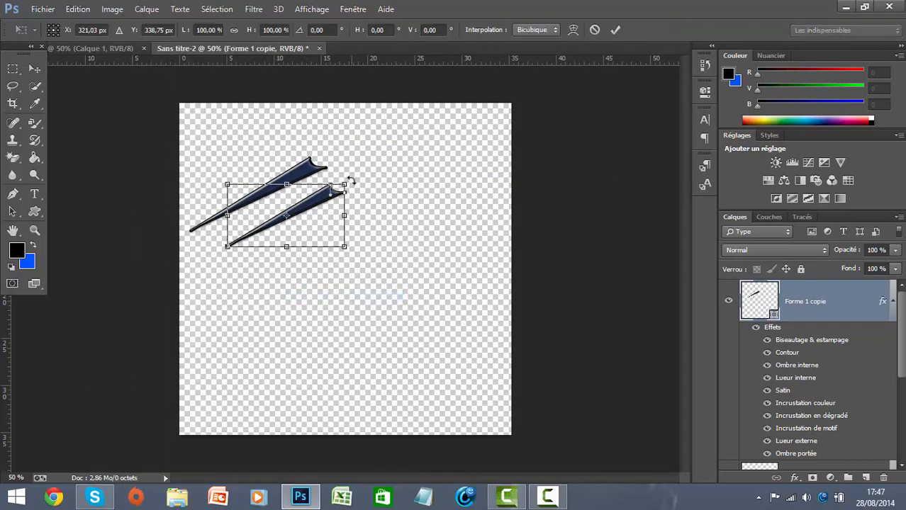
pyautogui.moveTo(364, 180); pyautogui.dragTo(362, 187)
pyautogui.moveTo(310, 211)
pyautogui.mouseDown()
pyautogui.moveTo(280, 218)
pyautogui.moveTo(285, 213)
pyautogui.moveTo(288, 221)
pyautogui.mouseUp()
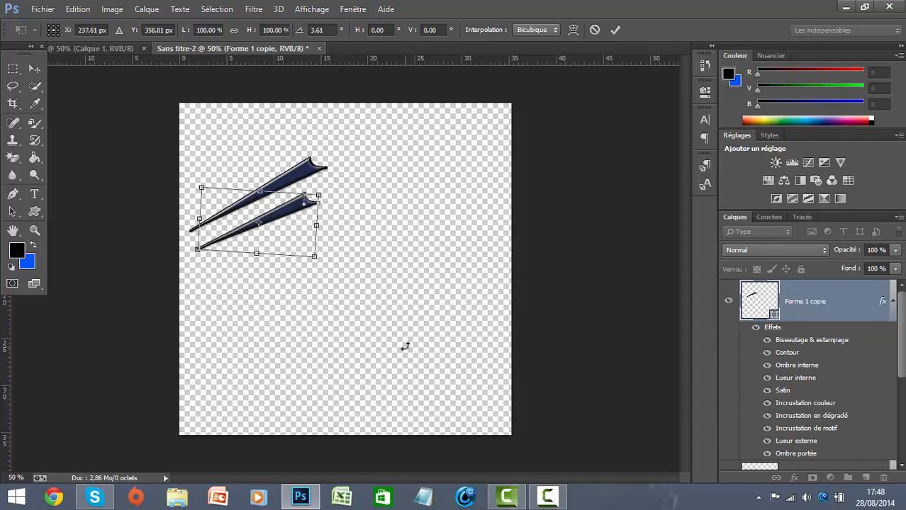
pyautogui.press('Down')
pyautogui.press('Down')
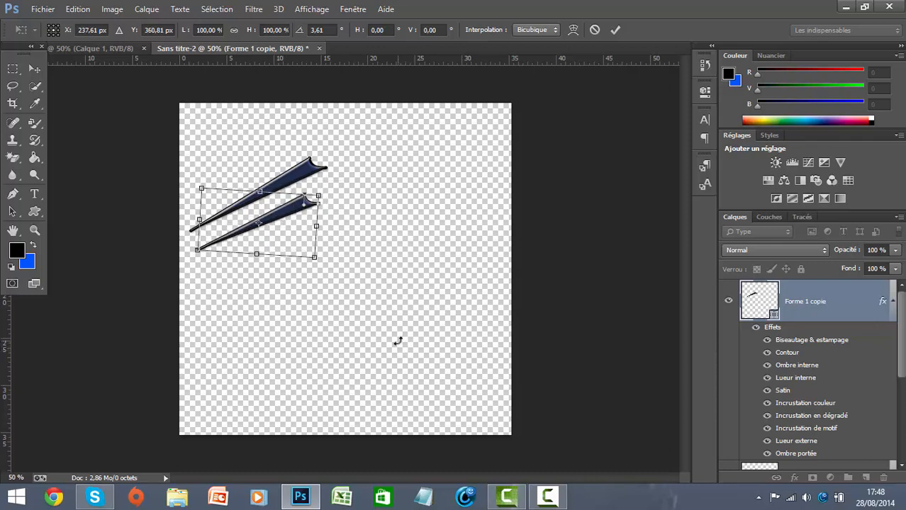
pyautogui.click(34, 69)
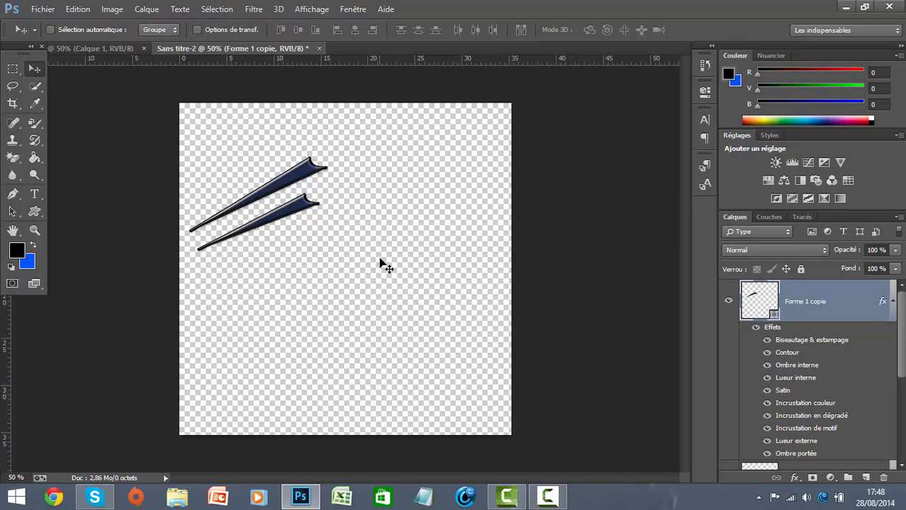
# Duplicate the second spike's layer and place the new copy below the other two spikes.
pyautogui.rightClick(795, 307)
pyautogui.click(465, 121)
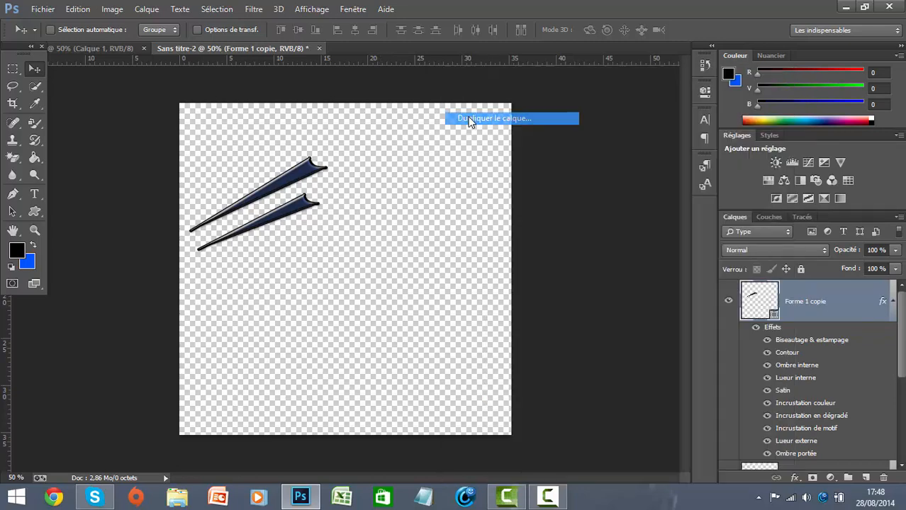
pyautogui.click(561, 150)
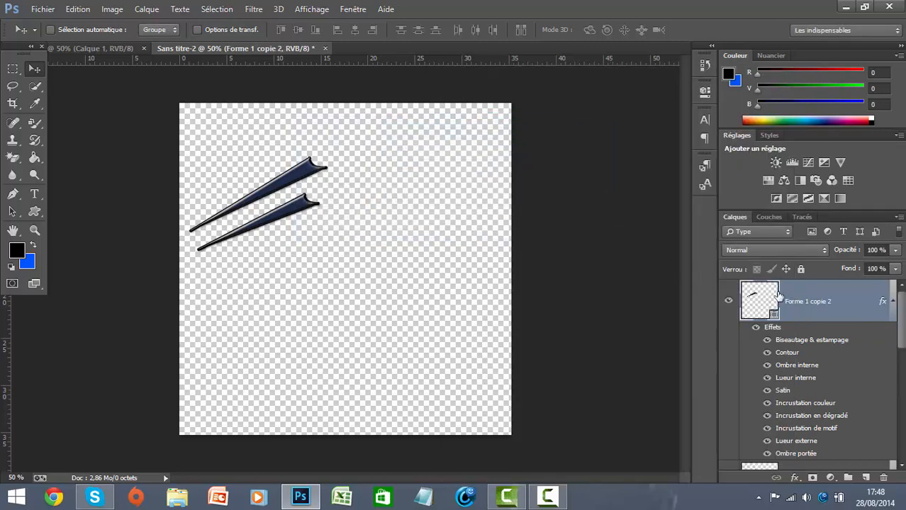
pyautogui.moveTo(275, 218); pyautogui.dragTo(297, 255)
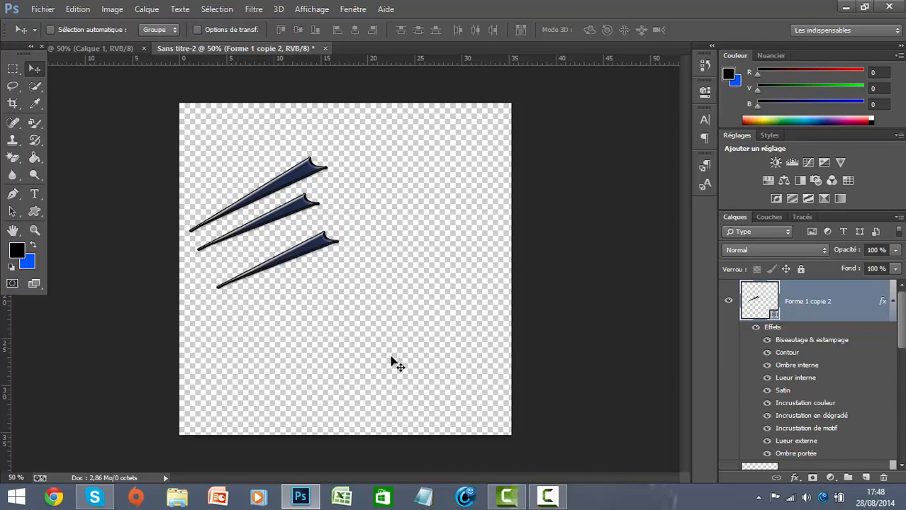
# Nudge the third spike up and left until it sits close beneath the second spike, with their notched ends nearly aligned.
pyautogui.press('Up')
pyautogui.press('Up')
pyautogui.press('Up')
pyautogui.press('Up')
pyautogui.press('Up')
pyautogui.press('Up')
pyautogui.press('Up')
pyautogui.press('Up')
pyautogui.press('Up')
pyautogui.press('Up')
pyautogui.press('Up')
pyautogui.press('Up')
pyautogui.press('Up')
pyautogui.press('Up')
pyautogui.press('Up')
pyautogui.press('Up')
pyautogui.press('Up')
pyautogui.press('Up')
pyautogui.press('Up')
pyautogui.press('Up')
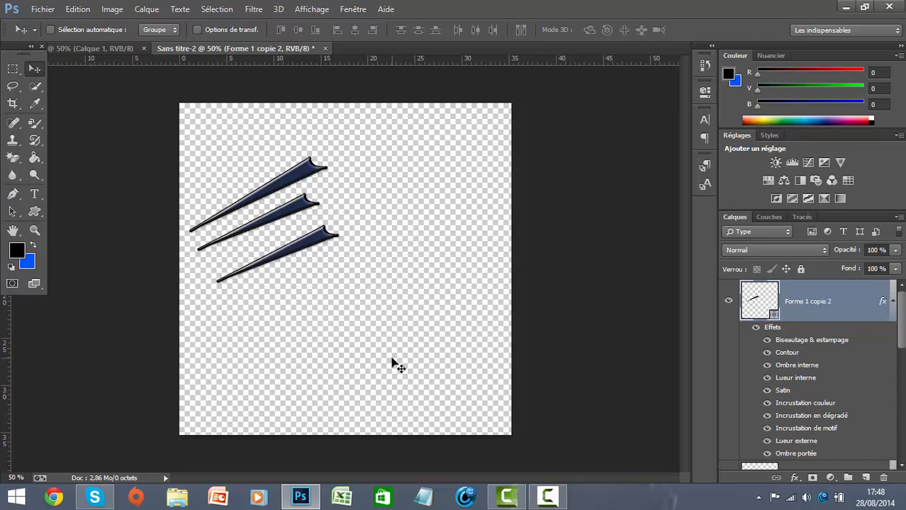
pyautogui.press('Up')
pyautogui.press('Up')
pyautogui.press('Up')
pyautogui.press('Up')
pyautogui.press('Up')
pyautogui.press('Up')
pyautogui.press('Up')
pyautogui.press('Up')
pyautogui.press('Up')
pyautogui.press('Up')
pyautogui.press('Up')
pyautogui.press('Up')
pyautogui.press('Up')
pyautogui.press('Up')
pyautogui.press('Up')
pyautogui.press('Up')
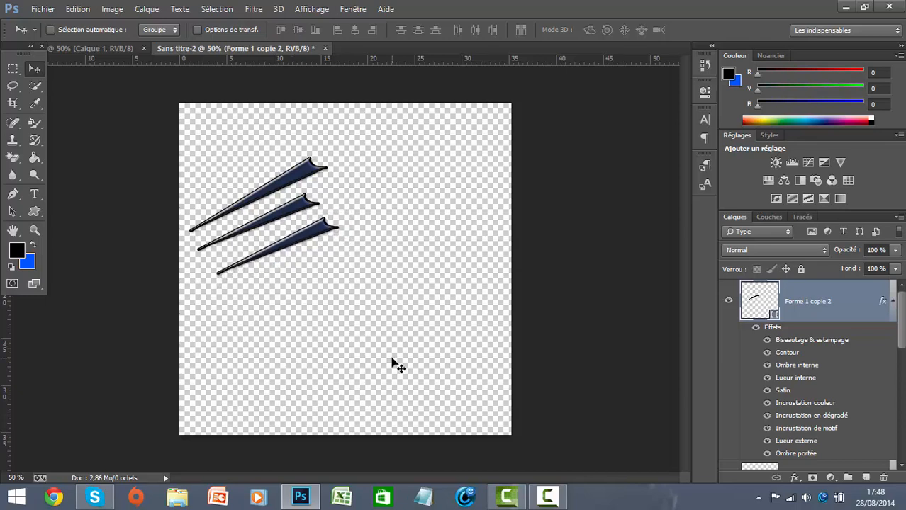
pyautogui.press('Left')
pyautogui.press('Left')
pyautogui.press('Left')
pyautogui.press('Left')
pyautogui.press('Left')
pyautogui.press('Left')
pyautogui.press('Left')
pyautogui.press('Left')
pyautogui.press('Left')
pyautogui.press('Left')
pyautogui.press('Left')
pyautogui.press('Left')
pyautogui.press('Left')
pyautogui.press('Left')
pyautogui.press('Left')
pyautogui.press('Left')
pyautogui.press('Left')
pyautogui.press('Left')
pyautogui.press('Left')
pyautogui.press('Left')
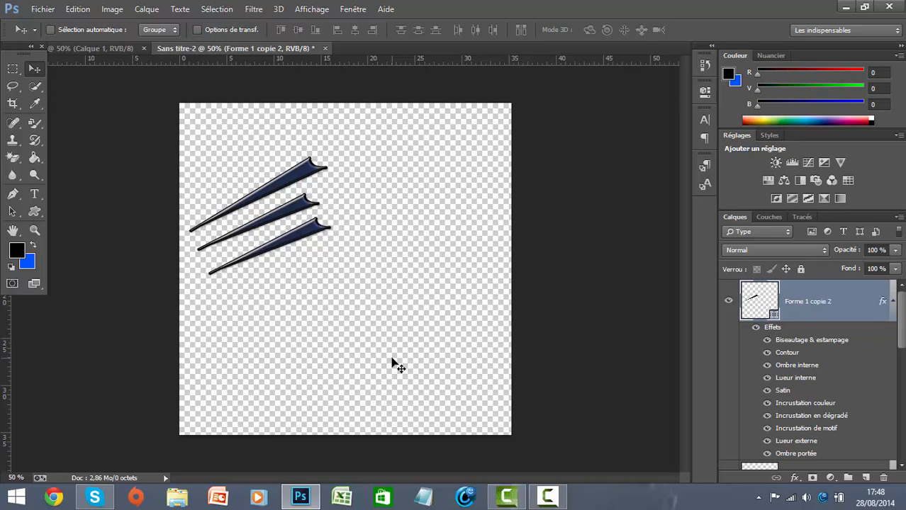
pyautogui.press('Left')
pyautogui.press('Left')
pyautogui.press('Left')
pyautogui.press('Left')
pyautogui.press('Left')
pyautogui.press('Left')
pyautogui.press('Left')
pyautogui.press('Left')
pyautogui.press('Left')
pyautogui.press('Left')
pyautogui.press('Left')
pyautogui.press('Left')
pyautogui.press('Left')
pyautogui.press('Left')
pyautogui.press('Left')
pyautogui.press('Left')
pyautogui.press('Left')
pyautogui.press('Left')
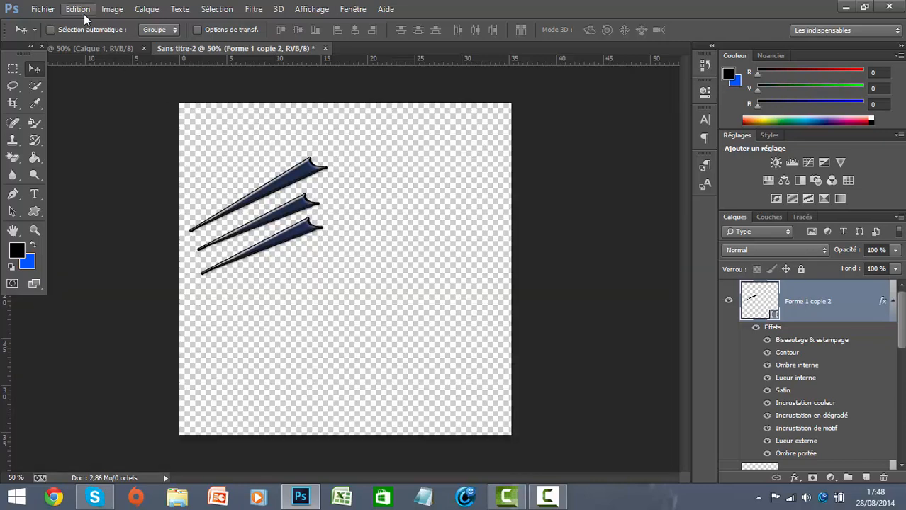
pyautogui.click(81, 10)
pyautogui.moveTo(273, 266)
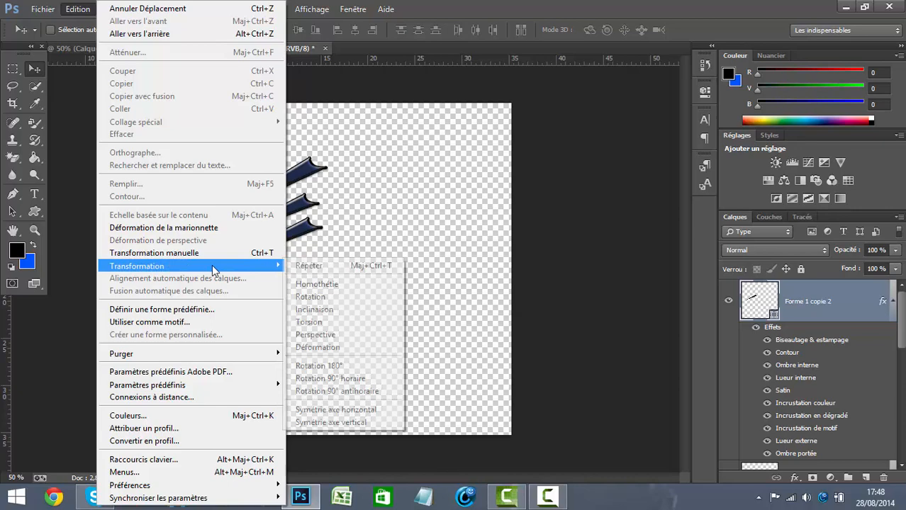
pyautogui.click(298, 284)
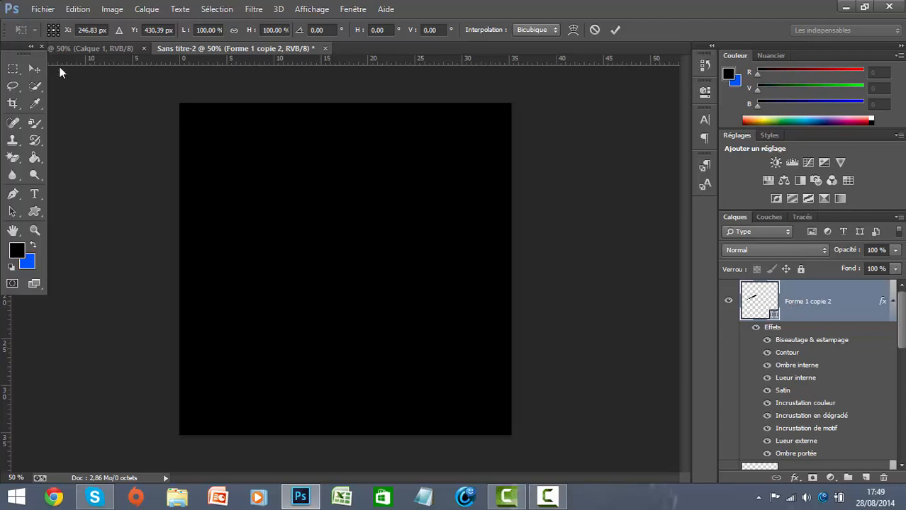
pyautogui.press('Return')
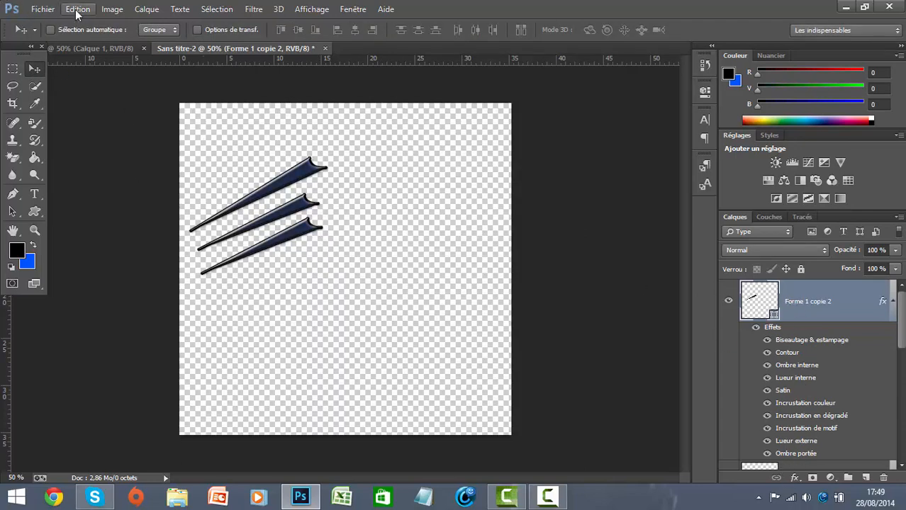
# Scale the third spike to about 89% width and 92% height, move it up against the second spike, and apply the transformation.
pyautogui.click(78, 9)
pyautogui.moveTo(174, 261)
pyautogui.click(317, 284)
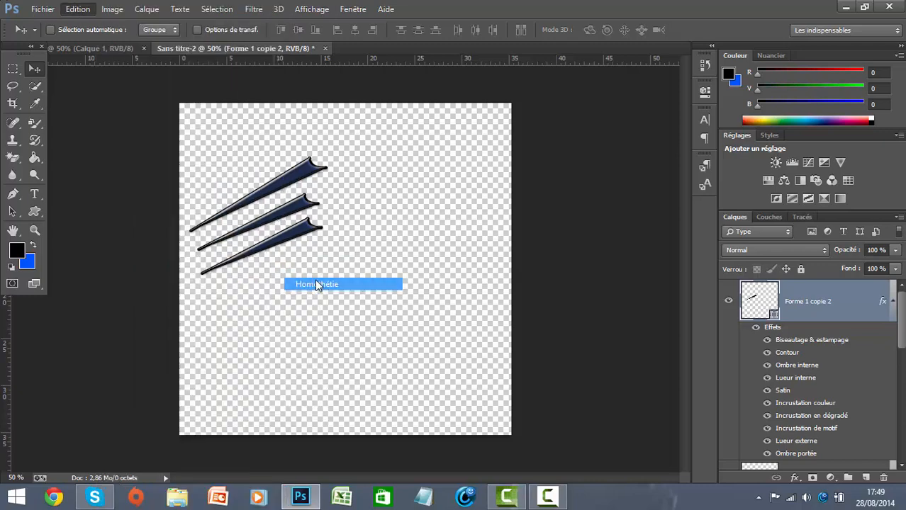
pyautogui.moveTo(324, 215); pyautogui.dragTo(310, 222)
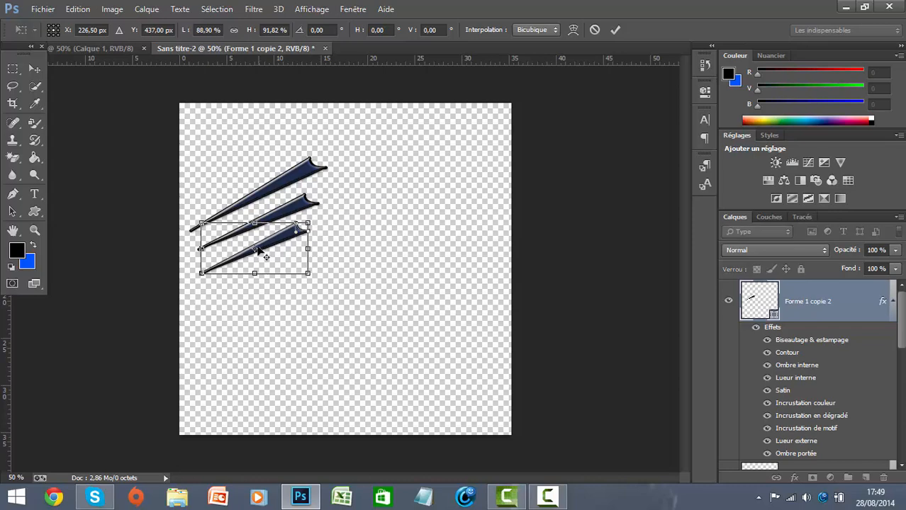
pyautogui.moveTo(254, 248); pyautogui.dragTo(252, 224)
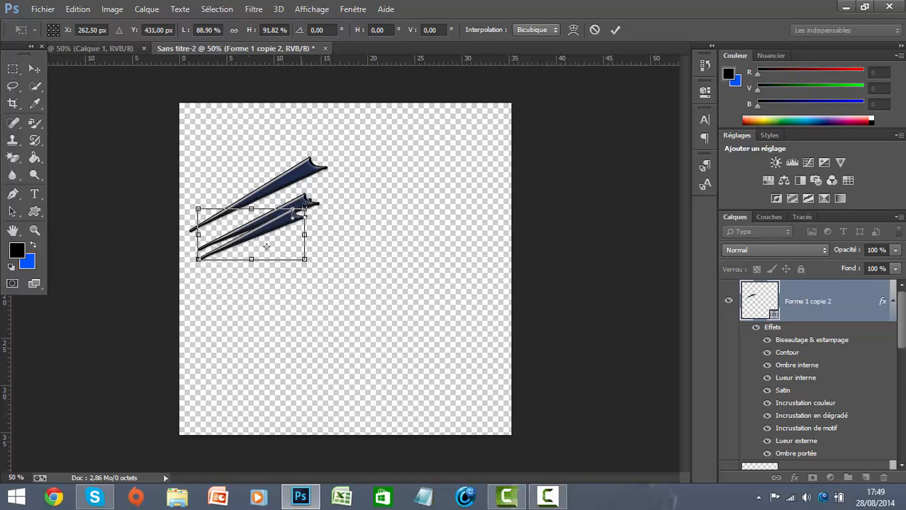
pyautogui.click(34, 68)
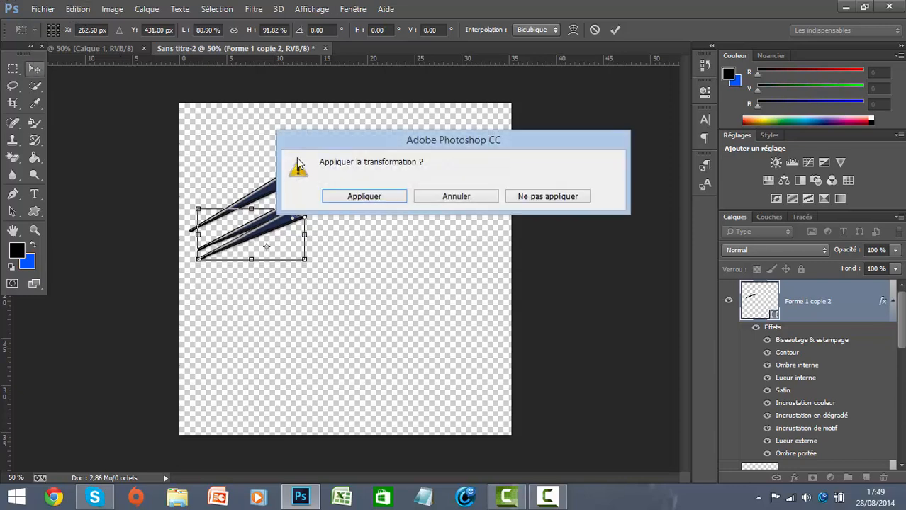
pyautogui.click(337, 196)
# Rotate the third spike about 6° clockwise beneath the second spike.
pyautogui.click(78, 9)
pyautogui.moveTo(235, 266)
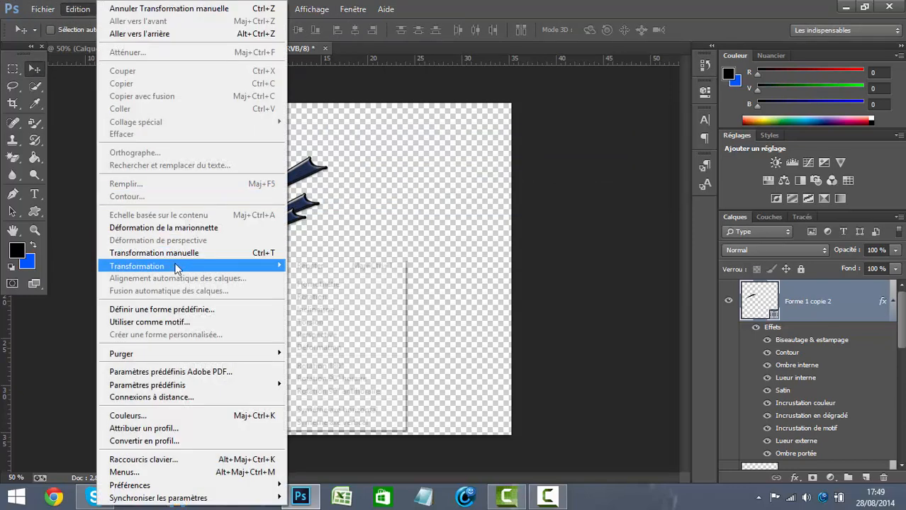
pyautogui.click(305, 285)
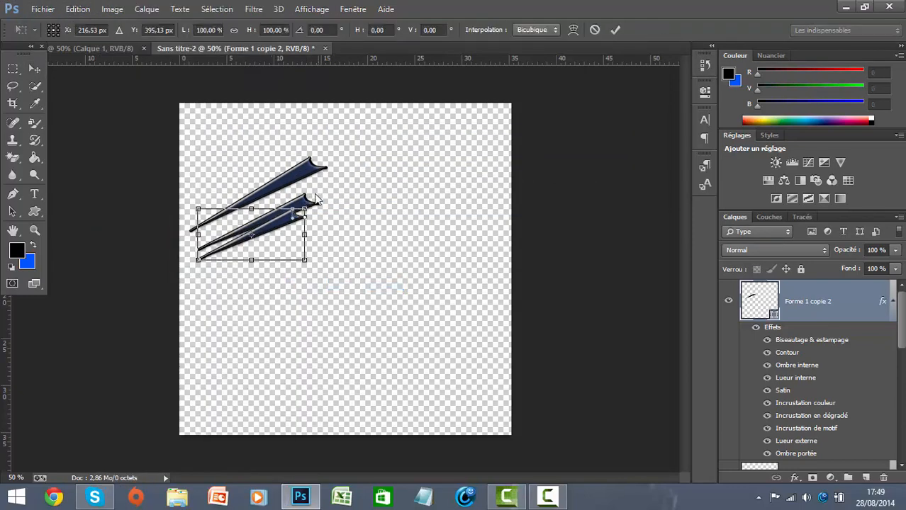
pyautogui.click(78, 9)
pyautogui.moveTo(127, 266)
pyautogui.click(308, 297)
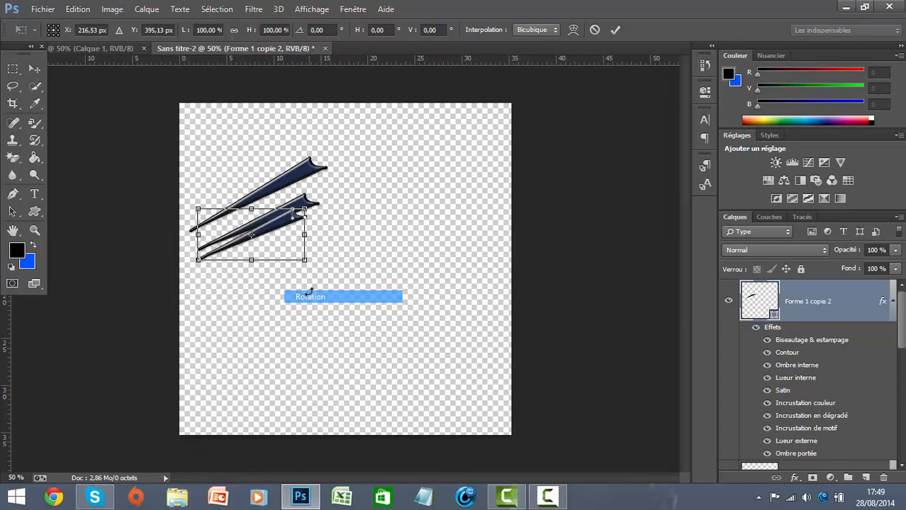
pyautogui.moveTo(312, 205); pyautogui.dragTo(317, 208)
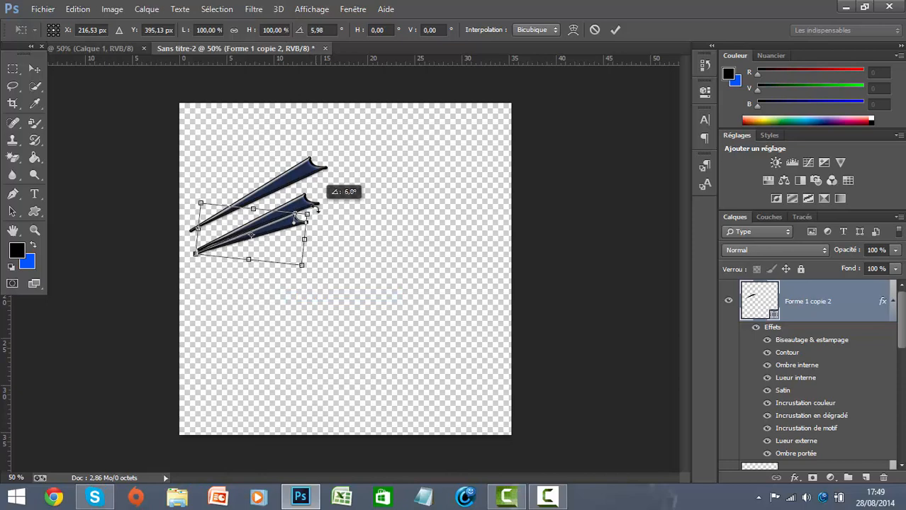
# Nudge the rotated third spike up about 8 px so its tip meets the second spike's tip, and apply the transformation.
pyautogui.click(256, 228)
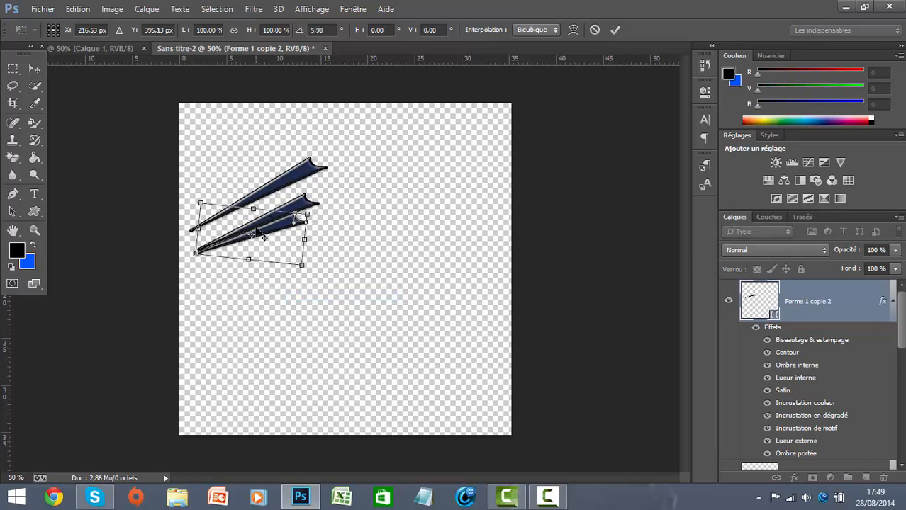
pyautogui.press('Up')
pyautogui.press('Up')
pyautogui.press('Up')
pyautogui.press('Up')
pyautogui.press('Up')
pyautogui.press('Up')
pyautogui.press('Up')
pyautogui.press('Up')
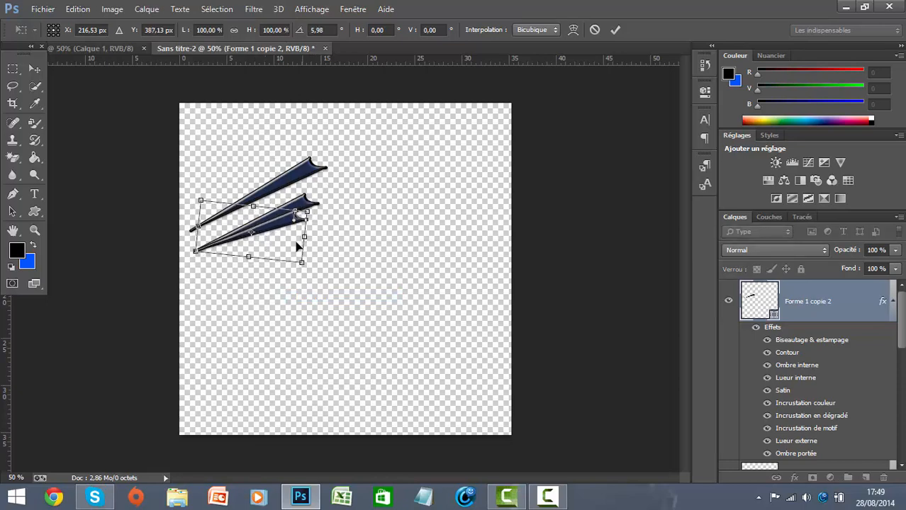
pyautogui.click(34, 69)
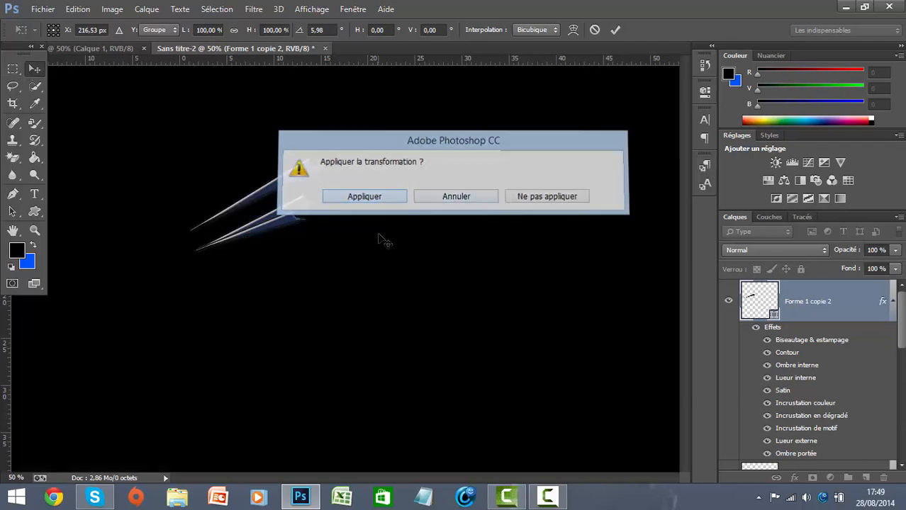
pyautogui.press('Return')
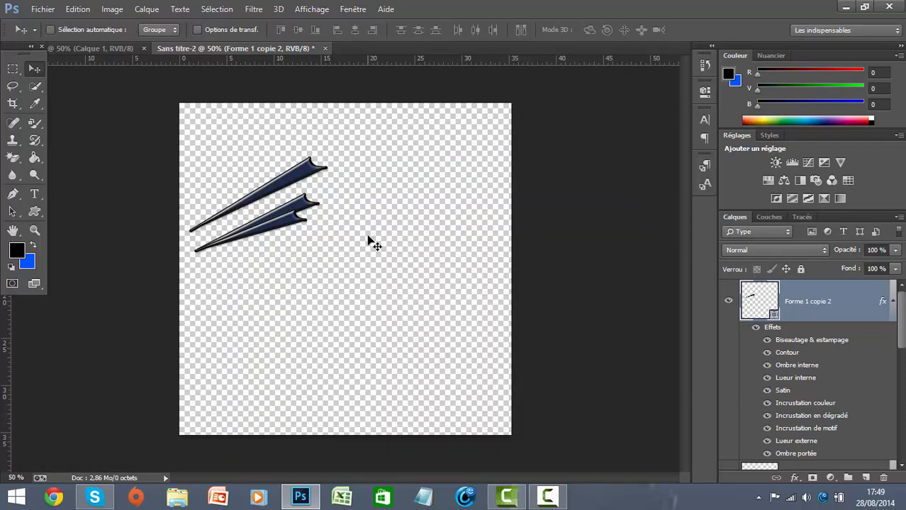
# Merge the visible spike layers into a single layer.
pyautogui.rightClick(824, 298)
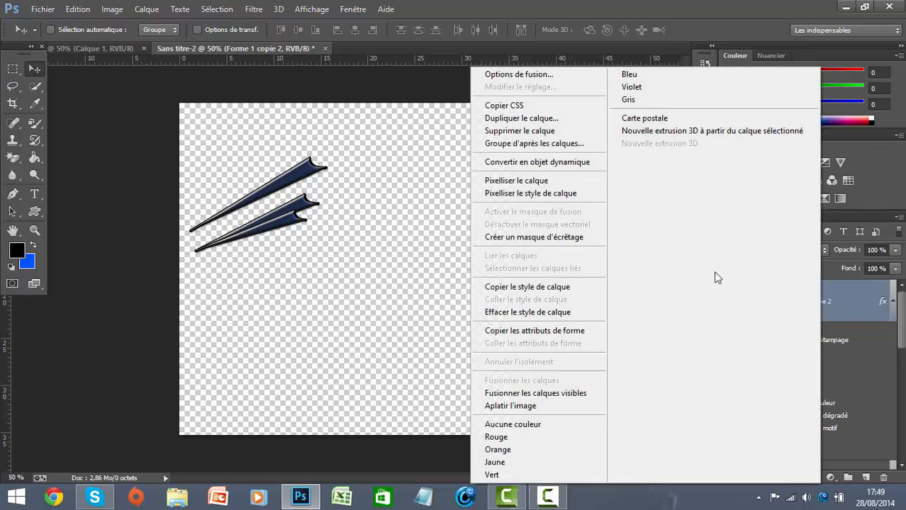
pyautogui.click(434, 338)
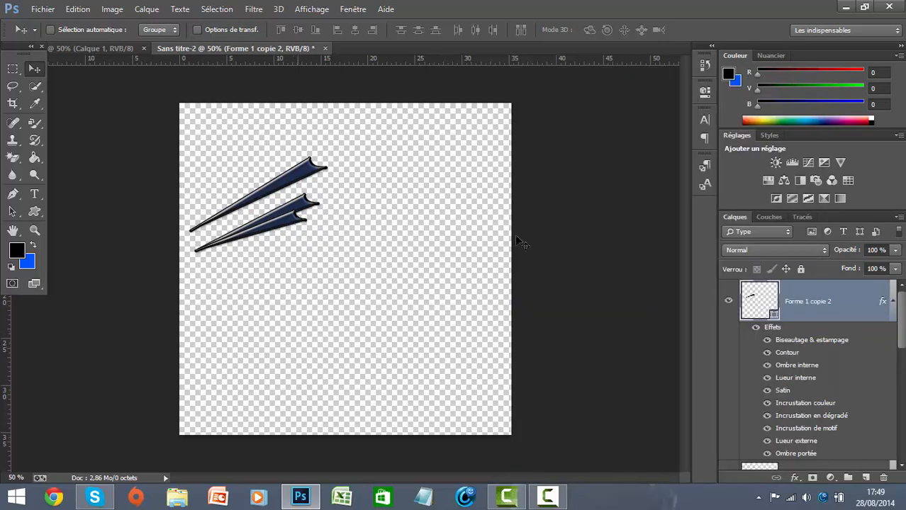
pyautogui.rightClick(827, 306)
pyautogui.click(544, 394)
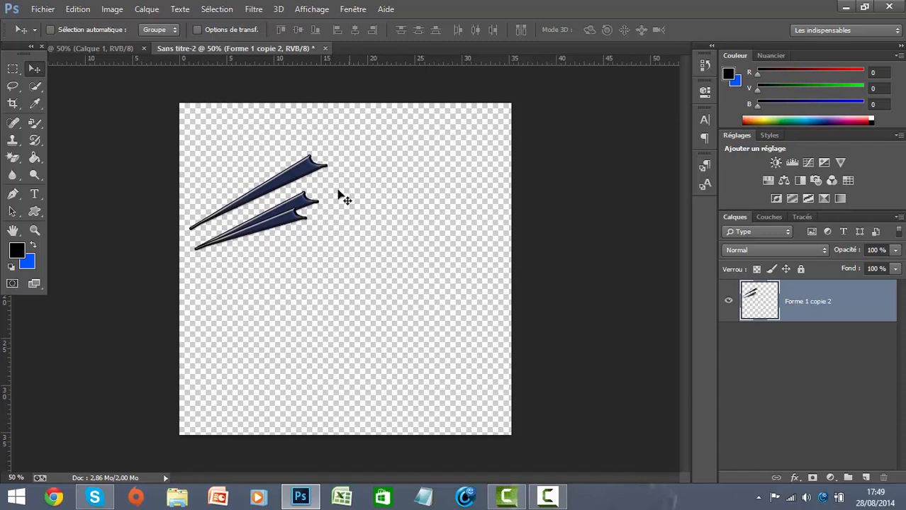
# Nudge the merged spikes left until the upper spike's tip nearly reaches the canvas's left edge.
pyautogui.press('Left')
pyautogui.press('Left')
pyautogui.press('Left')
pyautogui.press('Left')
pyautogui.press('Left')
pyautogui.press('Left')
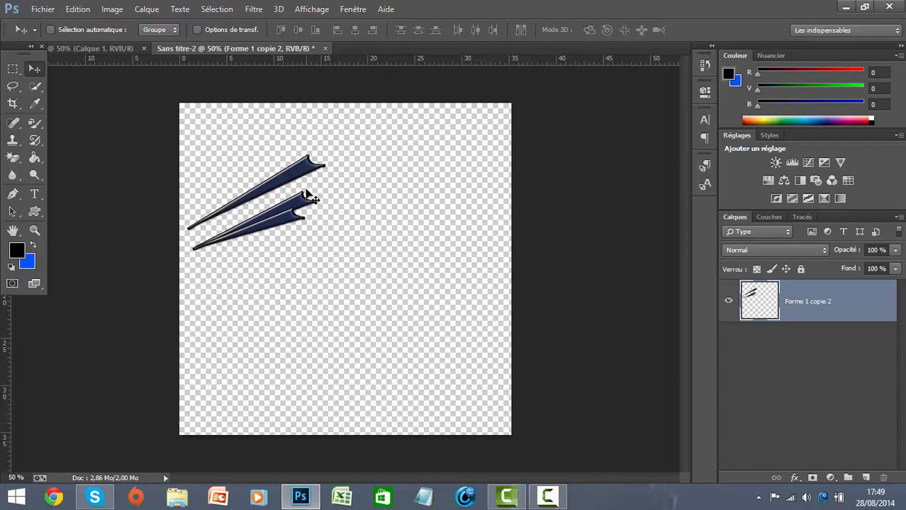
pyautogui.press('Left')
pyautogui.press('Left')
pyautogui.press('Left')
pyautogui.press('Left')
pyautogui.press('Left')
pyautogui.press('Left')
pyautogui.press('Left')
pyautogui.press('Left')
pyautogui.press('Left')
pyautogui.press('Left')
pyautogui.press('Left')
pyautogui.press('Left')
pyautogui.press('Left')
pyautogui.press('Left')
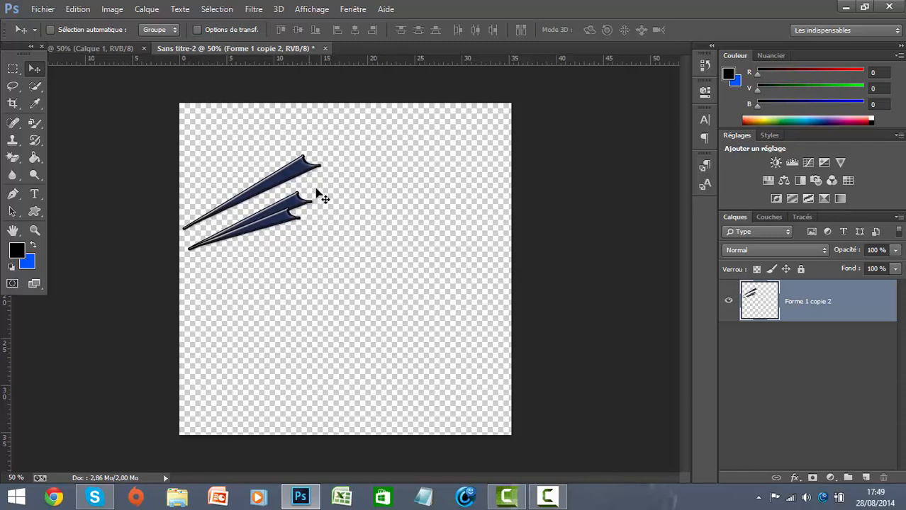
# Duplicate the merged spike layer and move the copy to the right of and slightly below the original spikes.
pyautogui.rightClick(778, 315)
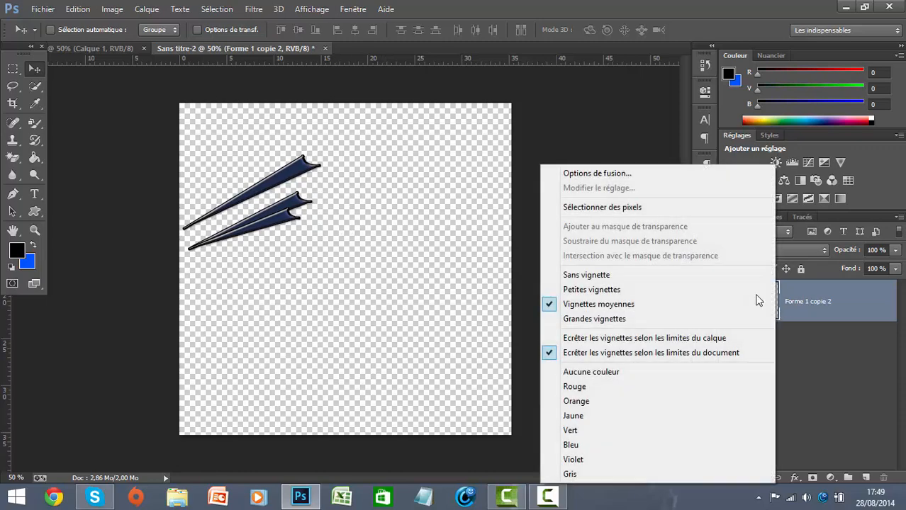
pyautogui.click(497, 219)
pyautogui.rightClick(830, 304)
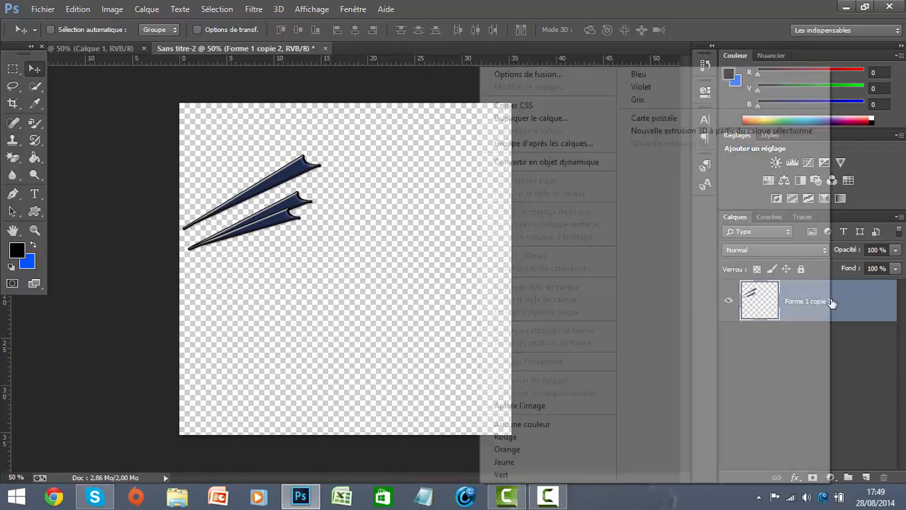
pyautogui.click(557, 120)
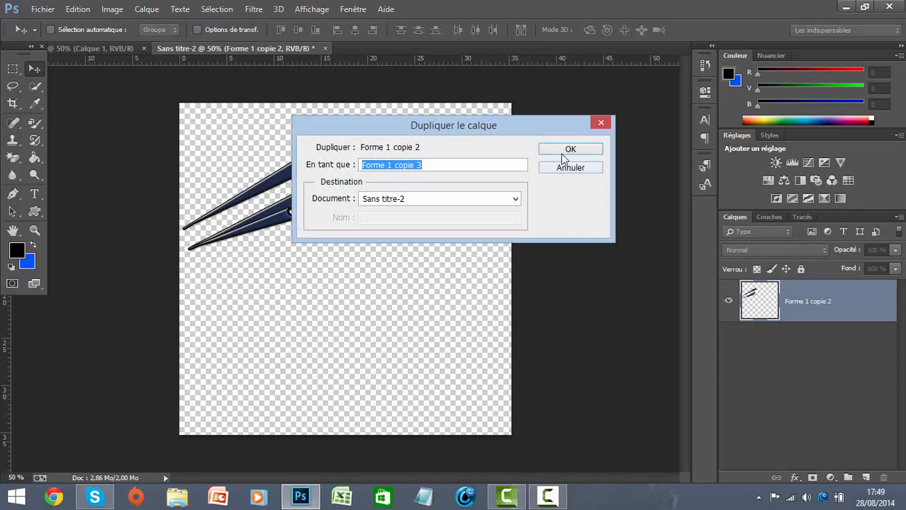
pyautogui.click(562, 152)
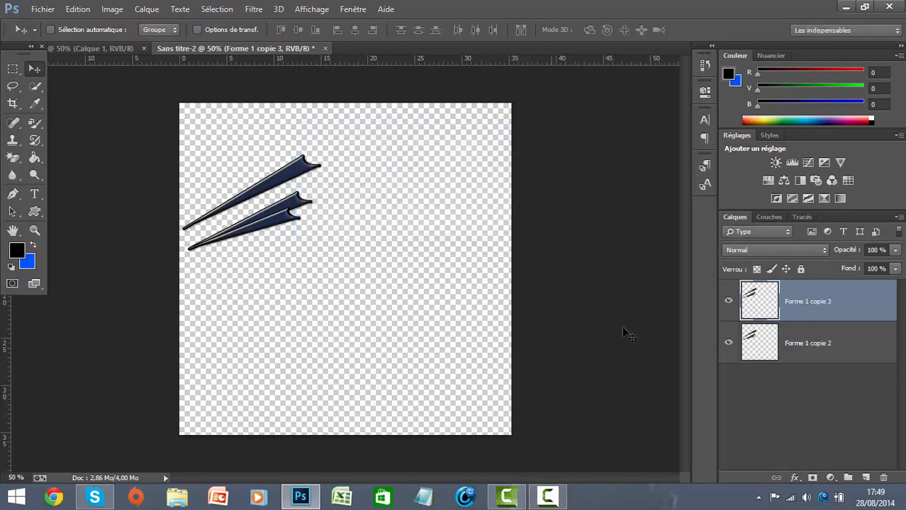
pyautogui.moveTo(282, 230); pyautogui.dragTo(377, 258)
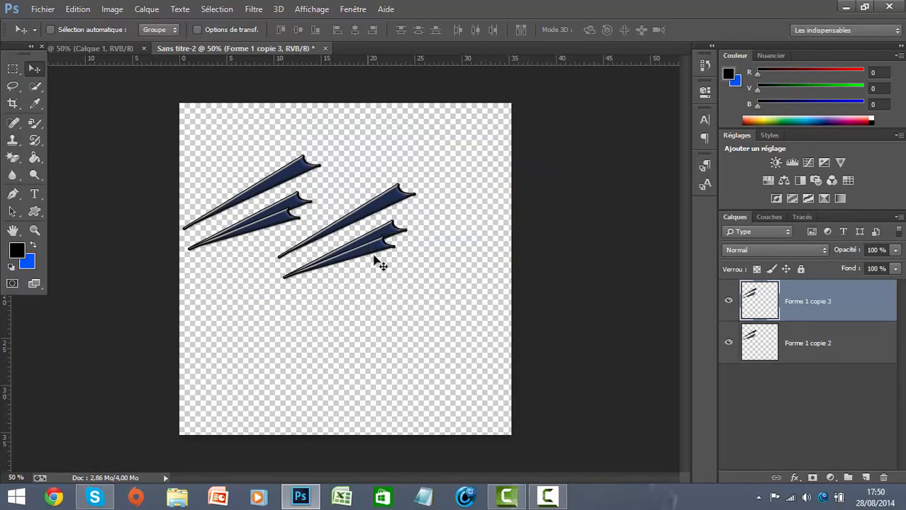
# Rotate the copied spike group 180° and move it right, clear of the original spikes.
pyautogui.click(84, 9)
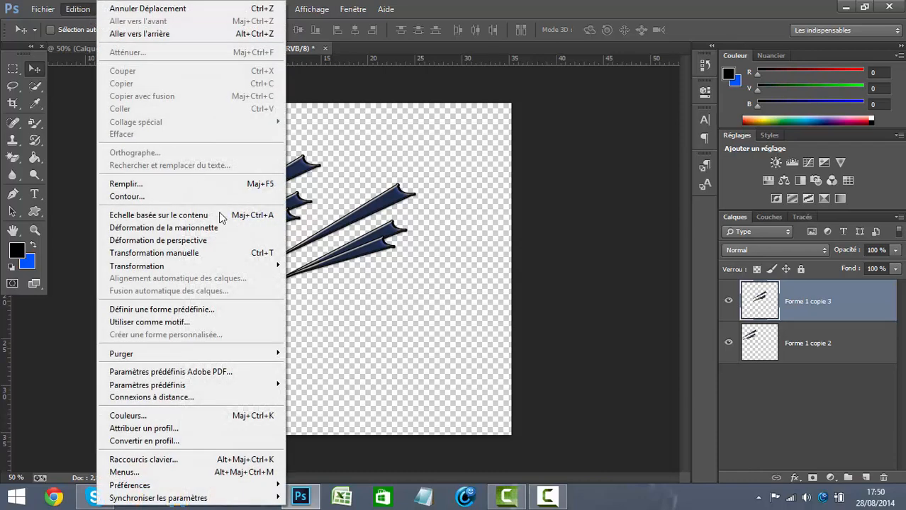
pyautogui.moveTo(220, 266)
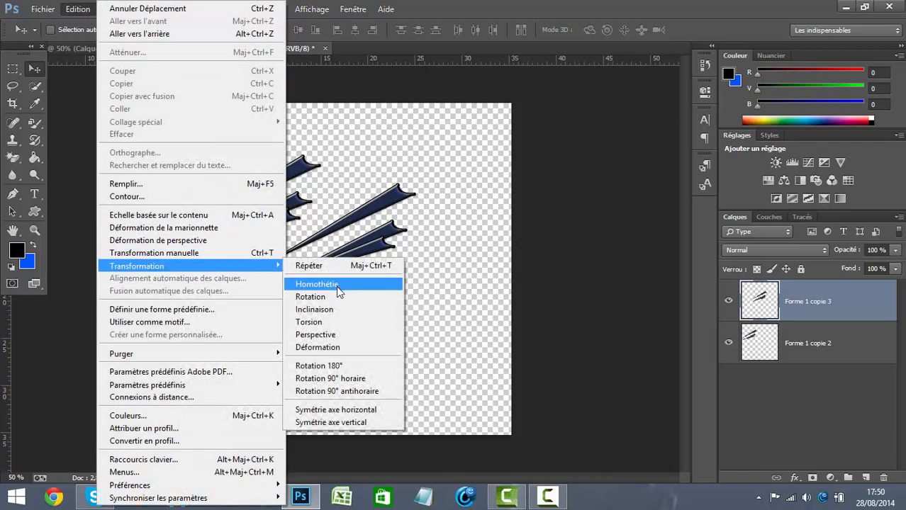
pyautogui.click(345, 365)
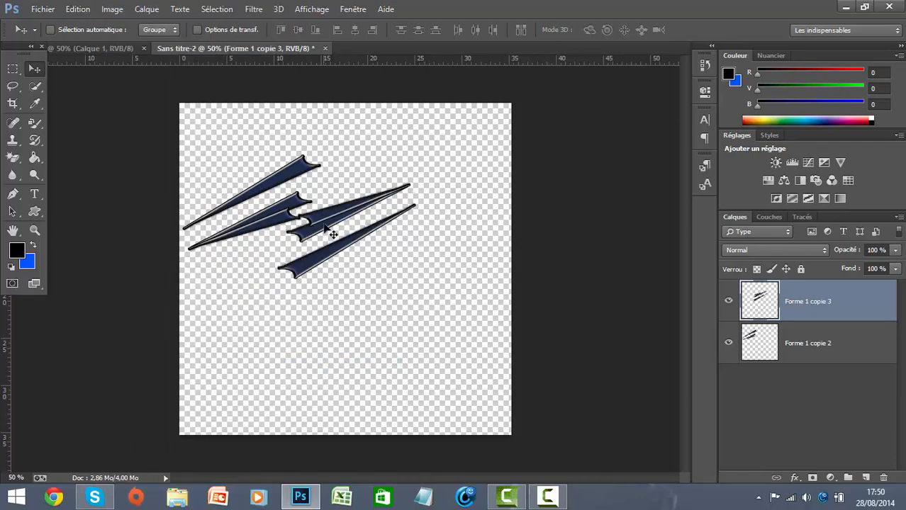
pyautogui.moveTo(339, 221); pyautogui.dragTo(375, 224)
# Rotate the copied spike group 90° clockwise.
pyautogui.click(78, 10)
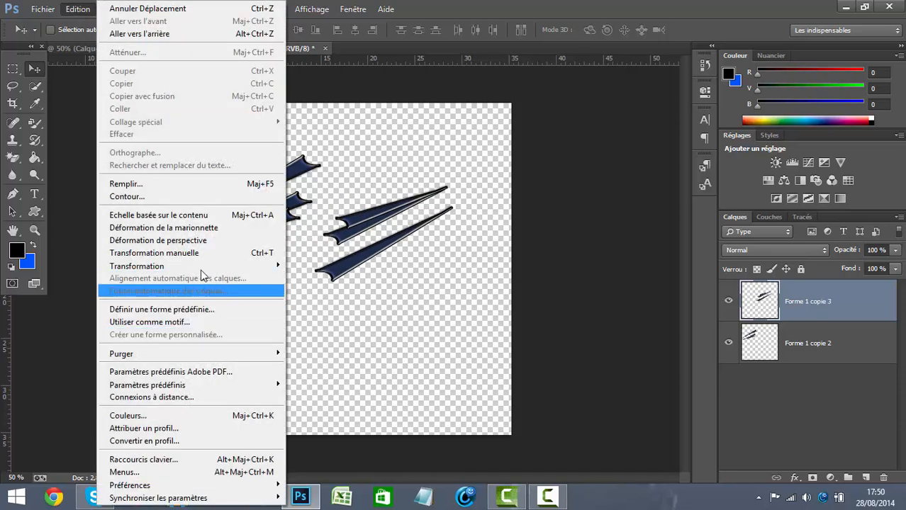
pyautogui.moveTo(206, 266)
pyautogui.click(323, 378)
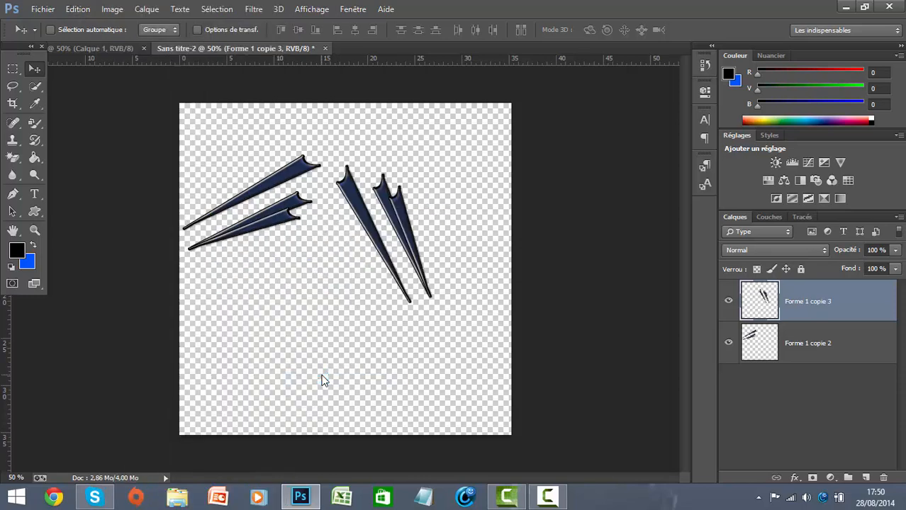
# Rotate the copied spike group about 40° counterclockwise and move it up and slightly right, beside the original group's upper end.
pyautogui.click(69, 7)
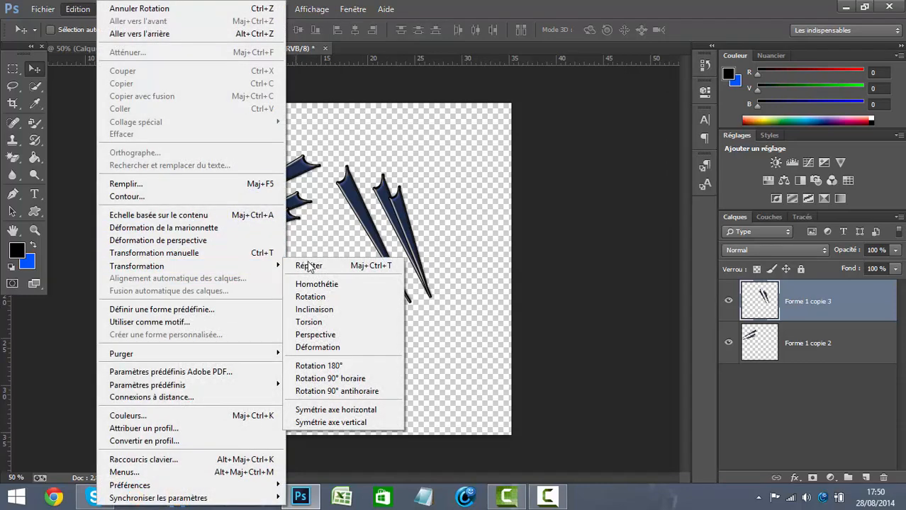
pyautogui.moveTo(248, 267)
pyautogui.click(296, 285)
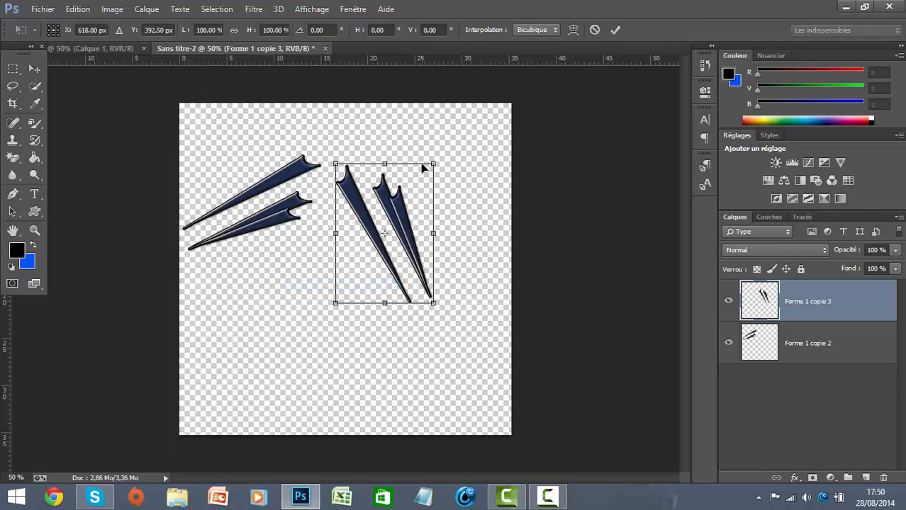
pyautogui.click(78, 9)
pyautogui.moveTo(269, 267)
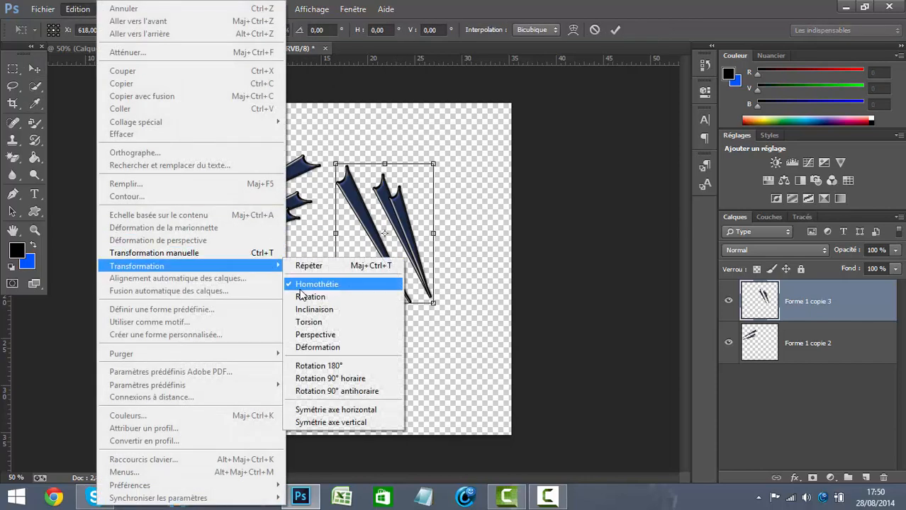
pyautogui.click(296, 284)
pyautogui.click(78, 9)
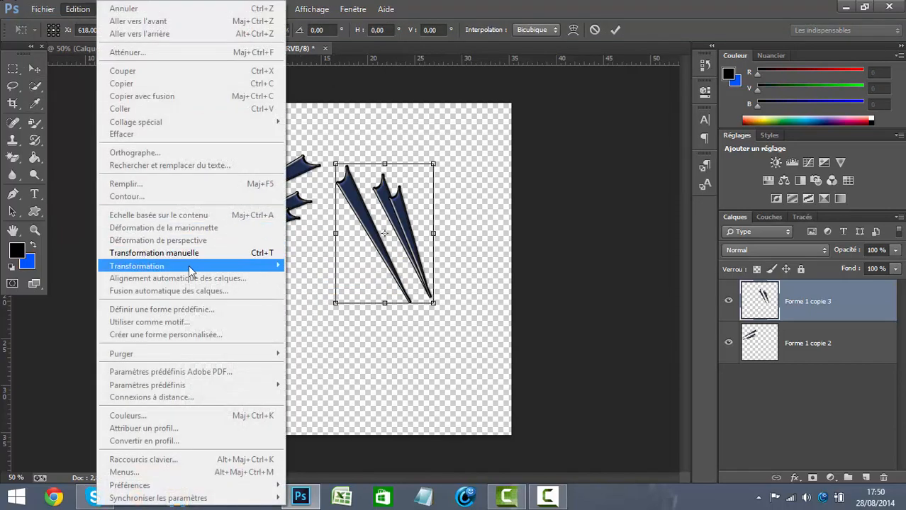
pyautogui.moveTo(193, 268)
pyautogui.click(310, 297)
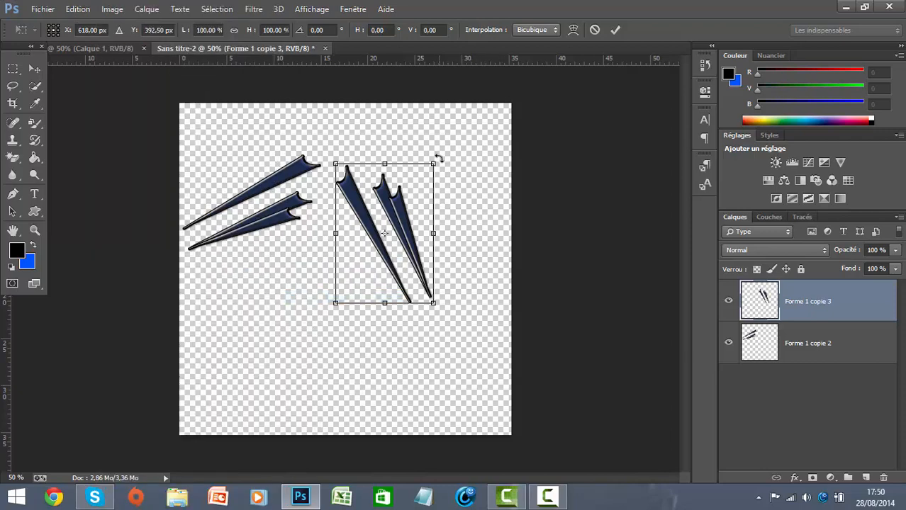
pyautogui.moveTo(438, 159); pyautogui.dragTo(389, 136)
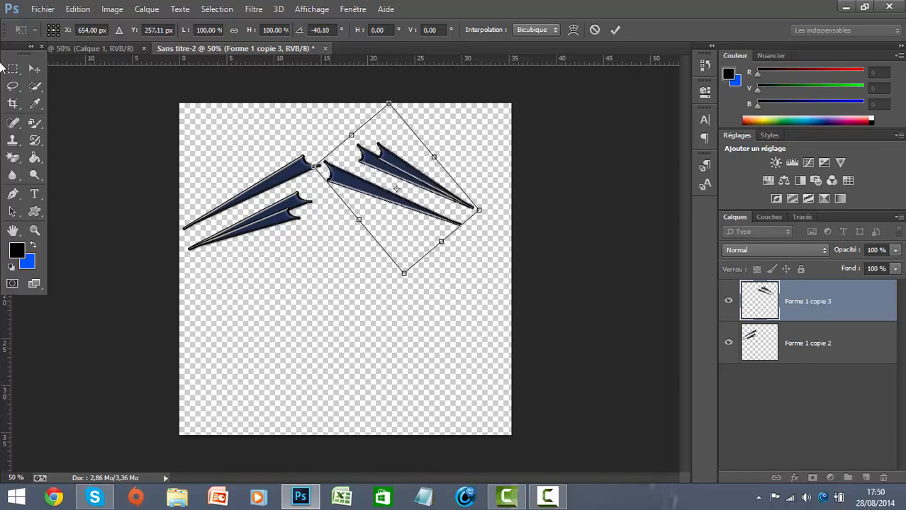
# Rotate the copied spike group a further 180° within the current transformation.
pyautogui.click(77, 9)
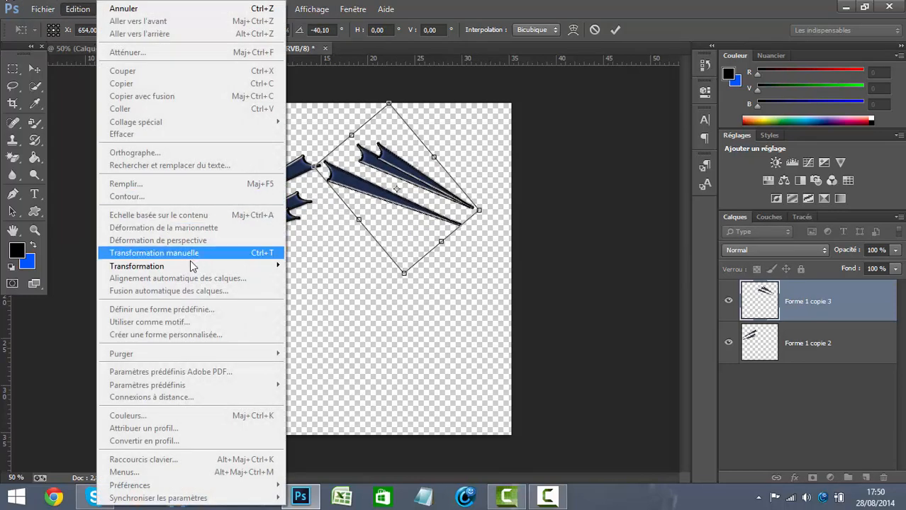
pyautogui.moveTo(193, 267)
pyautogui.click(336, 365)
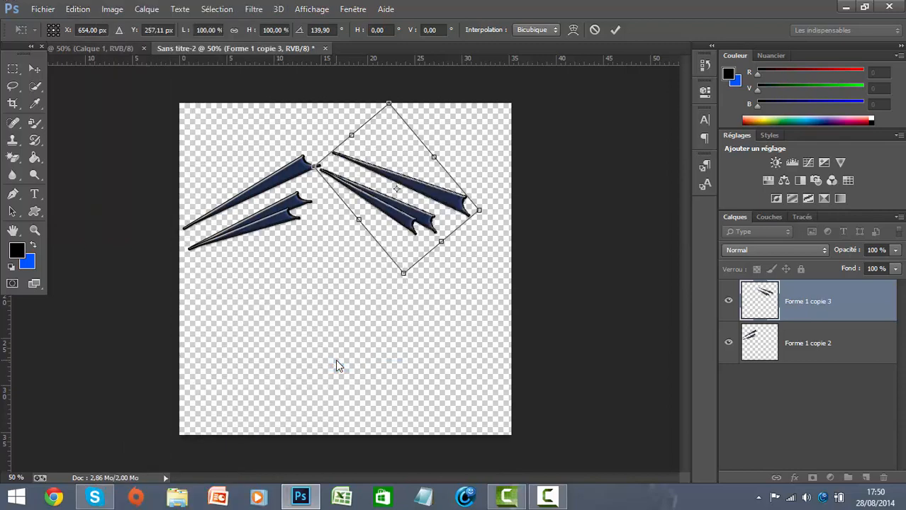
# Rotate the copied spike group freehand, turn it 90° counterclockwise, and adjust its angle to about -87.5°.
pyautogui.moveTo(393, 289); pyautogui.dragTo(336, 71)
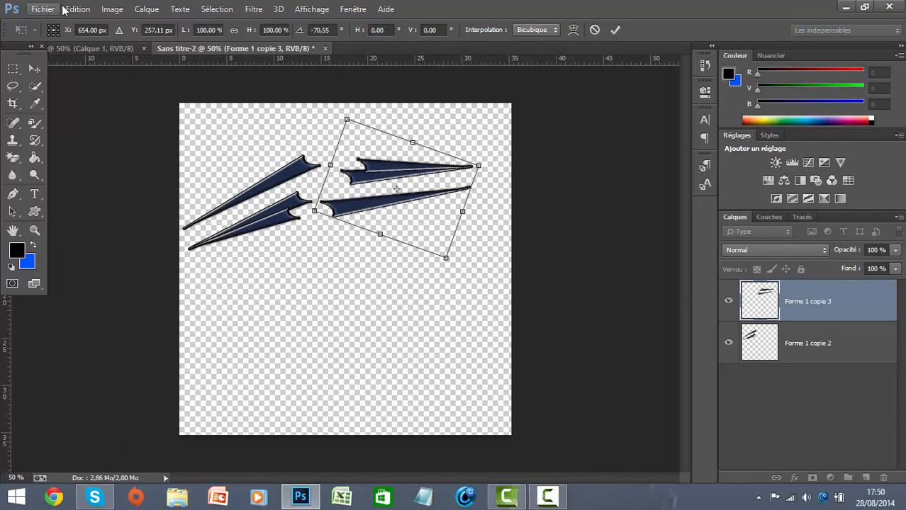
pyautogui.click(78, 8)
pyautogui.moveTo(217, 266)
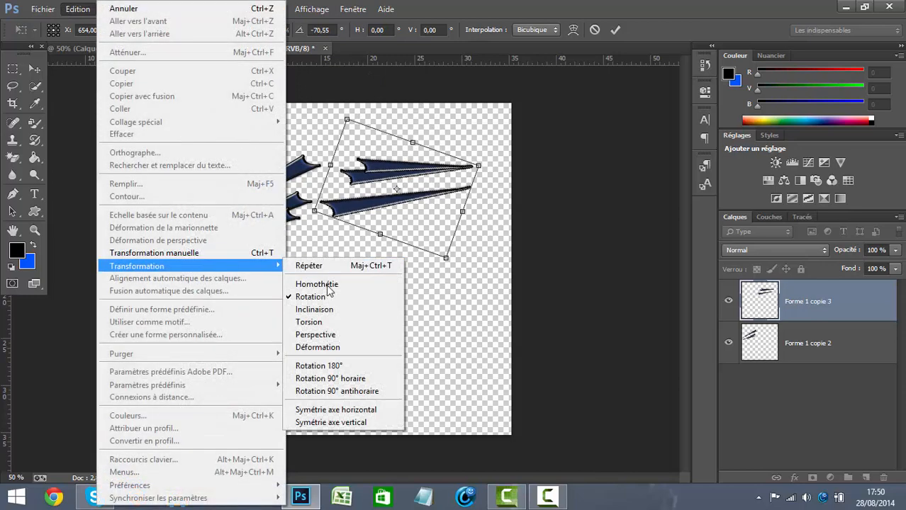
pyautogui.click(331, 391)
pyautogui.moveTo(425, 291); pyautogui.dragTo(266, 263)
# Rotate the copied spike group 180° and adjust its angle freehand to about 101.5°.
pyautogui.click(84, 10)
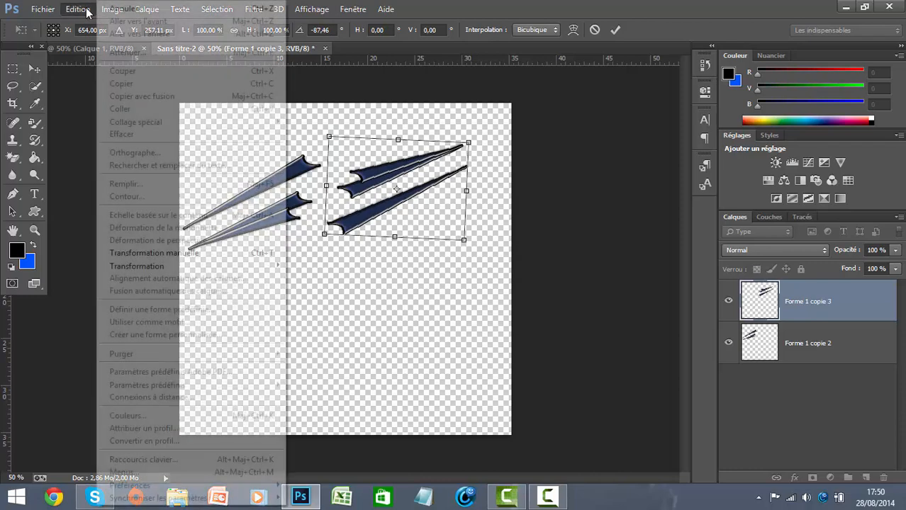
pyautogui.moveTo(267, 268)
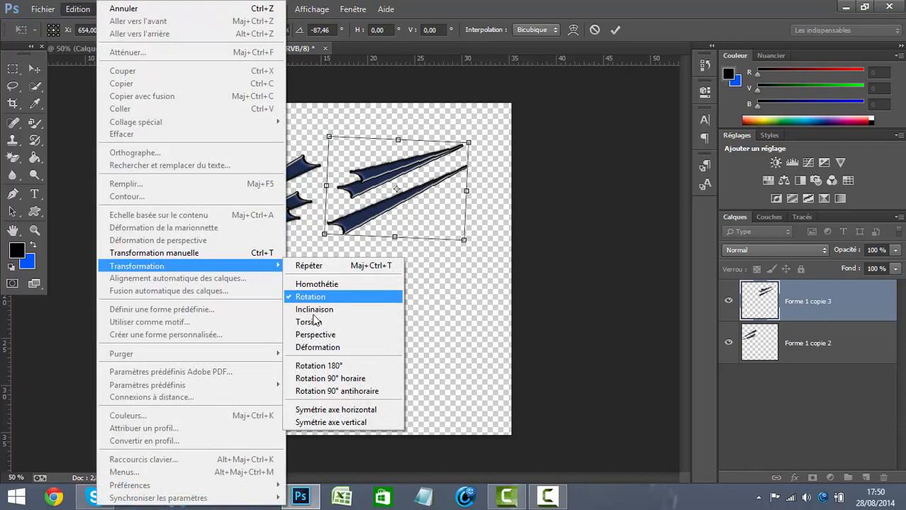
pyautogui.click(328, 366)
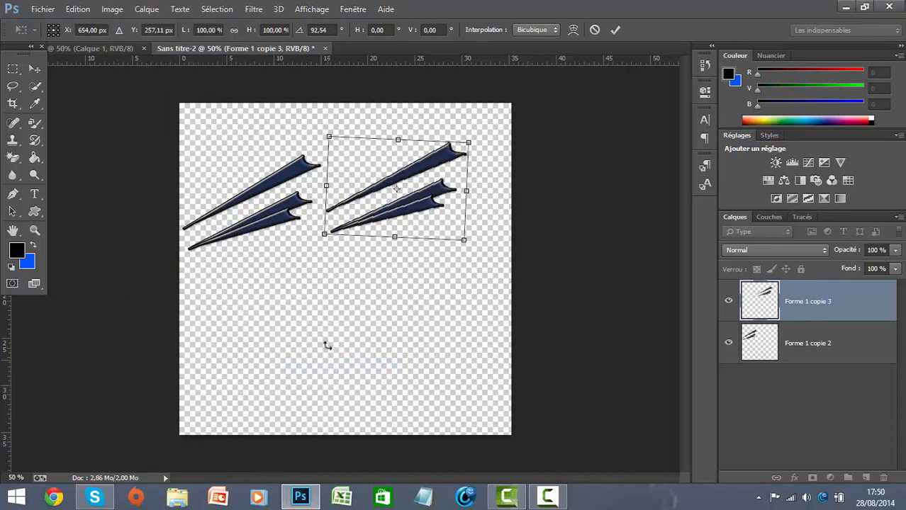
pyautogui.moveTo(473, 139); pyautogui.dragTo(423, 186)
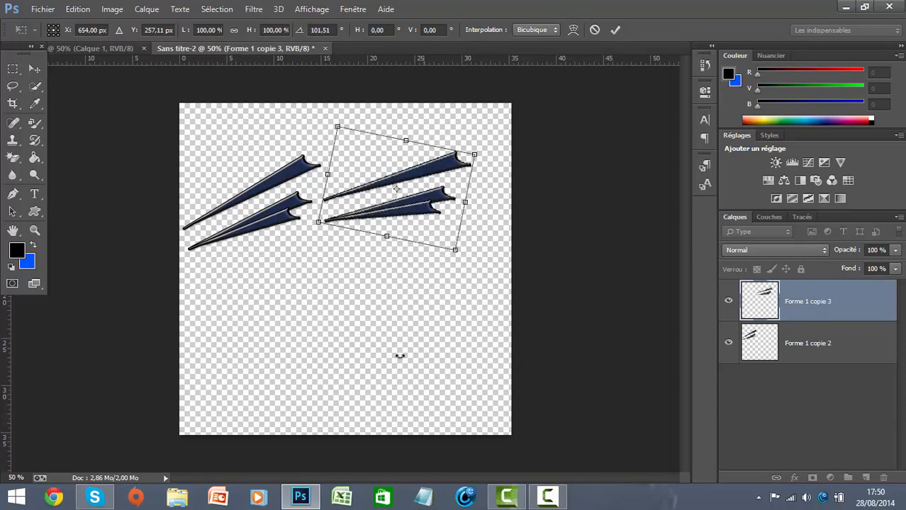
# Rotate the copied spike group 90° clockwise and adjust its angle freehand to about -27°.
pyautogui.click(76, 14)
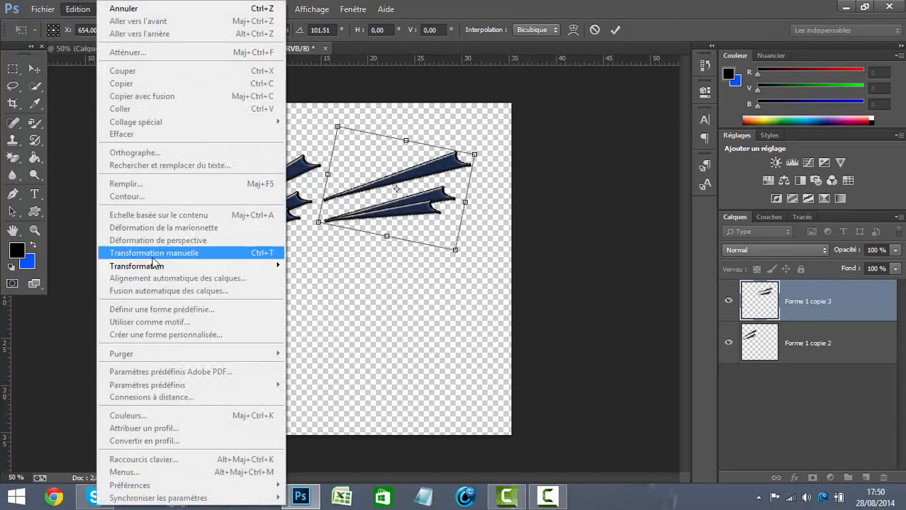
pyautogui.moveTo(174, 266)
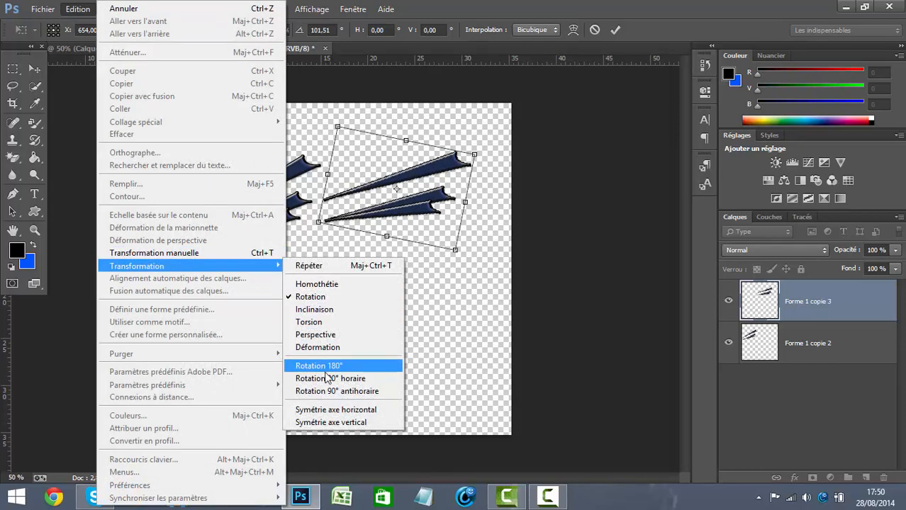
pyautogui.click(355, 378)
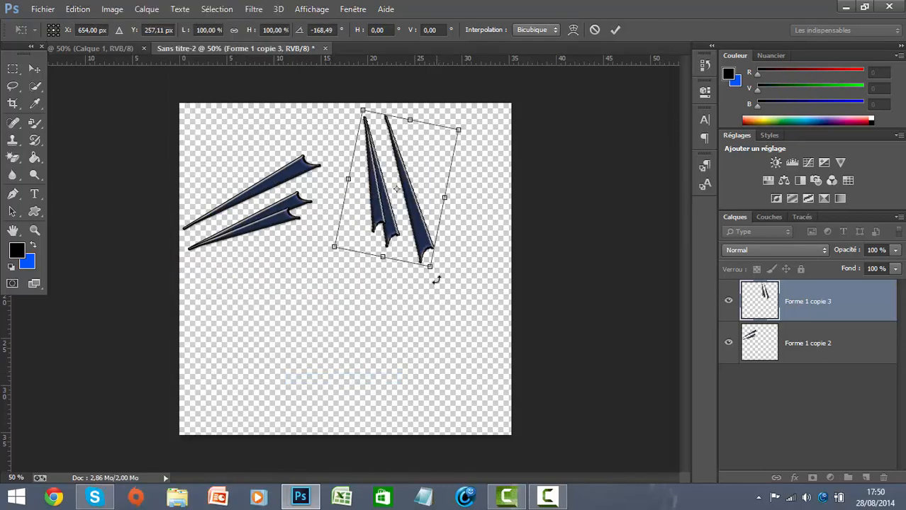
pyautogui.moveTo(436, 279); pyautogui.dragTo(300, 141)
# Flip the copied spike group horizontally and rotate it to about -98° so it mirrors the original group.
pyautogui.click(78, 8)
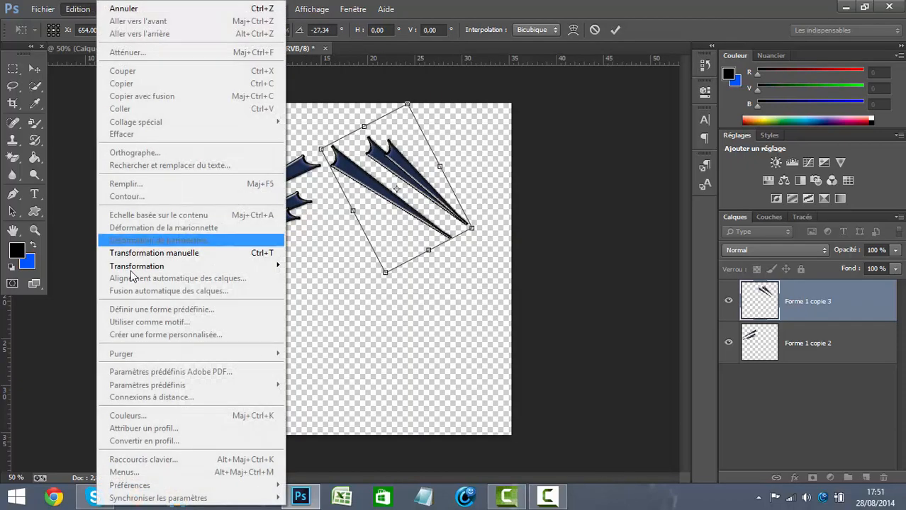
pyautogui.moveTo(151, 271)
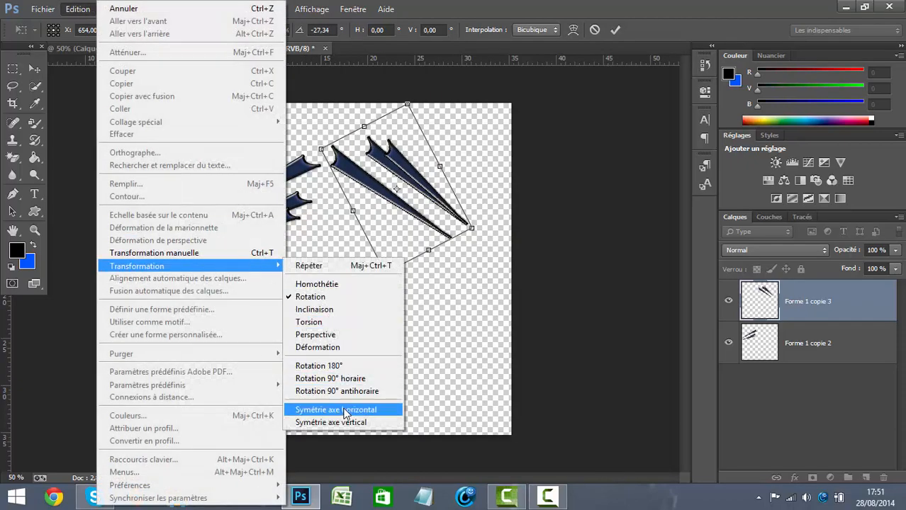
pyautogui.click(345, 411)
pyautogui.moveTo(473, 149); pyautogui.dragTo(261, 117)
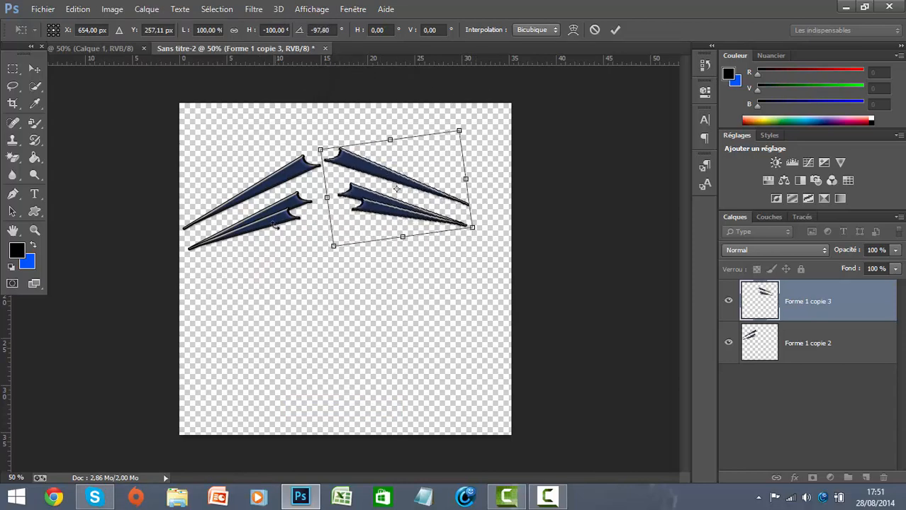
# Rotate the mirrored spike group to about -91.6°, position it at about X 730, Y 296 px, and apply the transformation.
pyautogui.moveTo(381, 188); pyautogui.dragTo(408, 201)
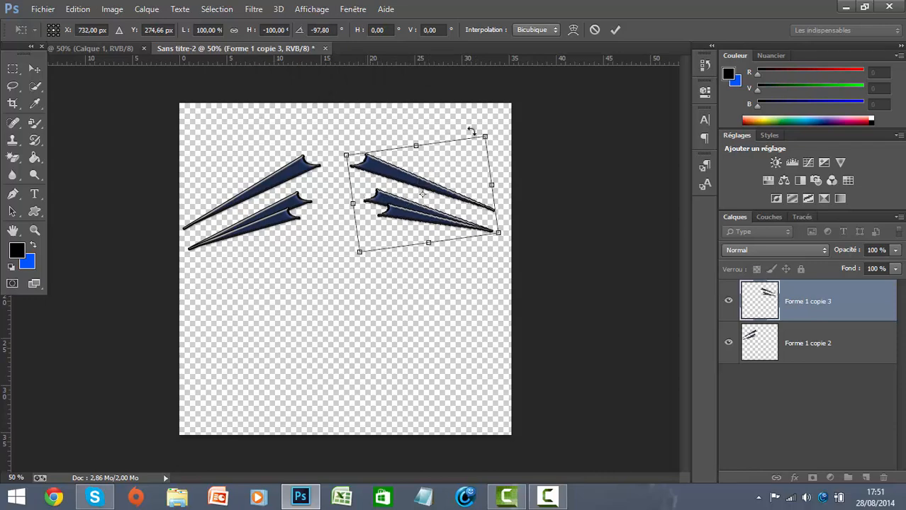
pyautogui.moveTo(492, 133); pyautogui.dragTo(498, 141)
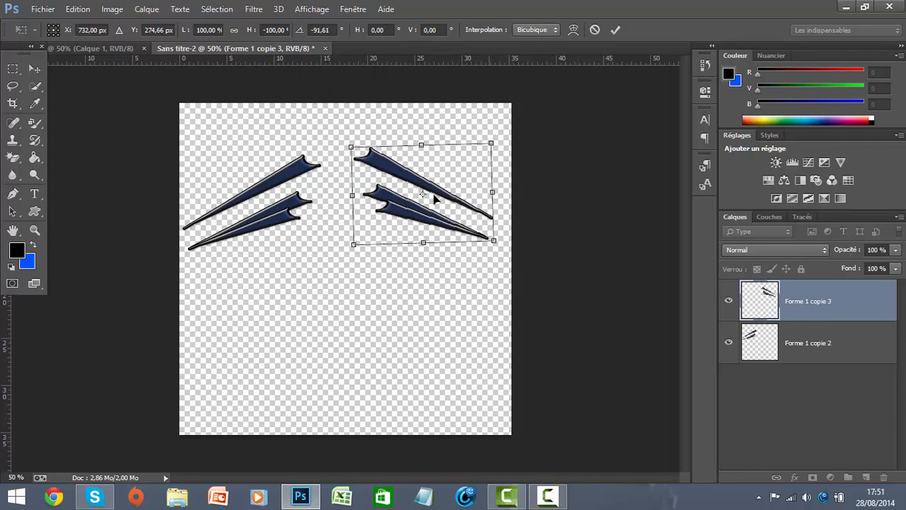
pyautogui.moveTo(454, 196); pyautogui.dragTo(418, 201)
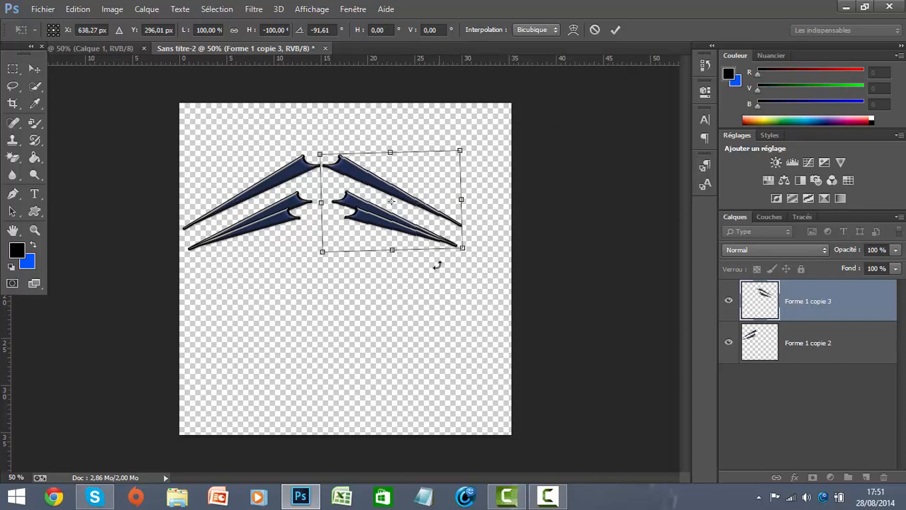
pyautogui.moveTo(392, 199); pyautogui.dragTo(423, 193)
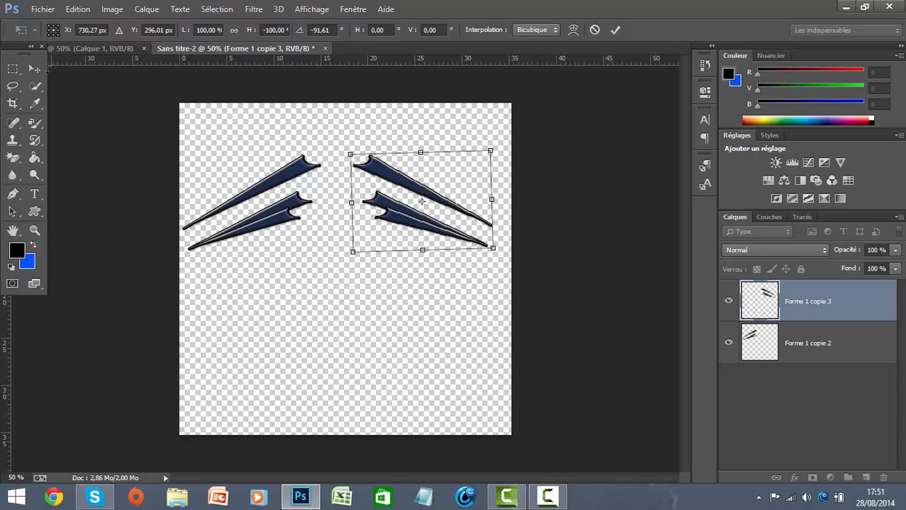
pyautogui.click(34, 69)
pyautogui.click(342, 195)
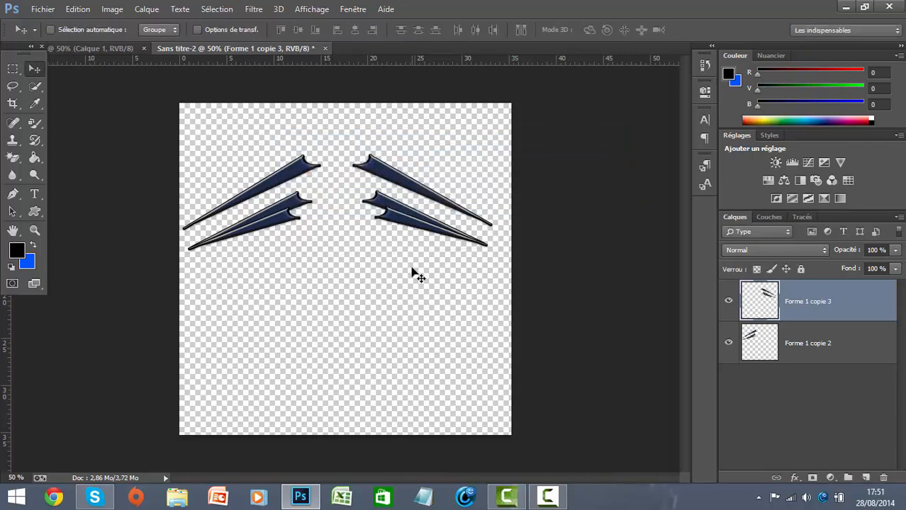
# Nudge the mirrored spike group slightly right and up to level it with the original group.
pyautogui.press('Right')
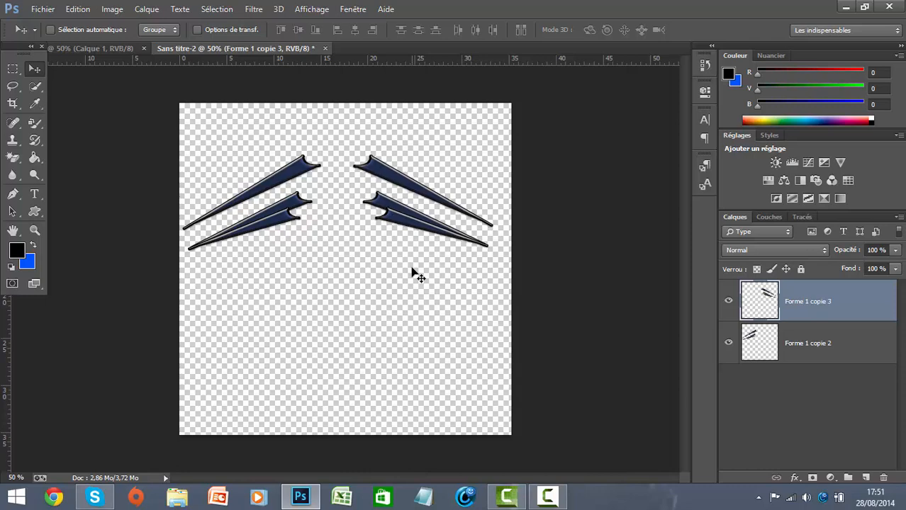
pyautogui.press('Right')
pyautogui.press('Right')
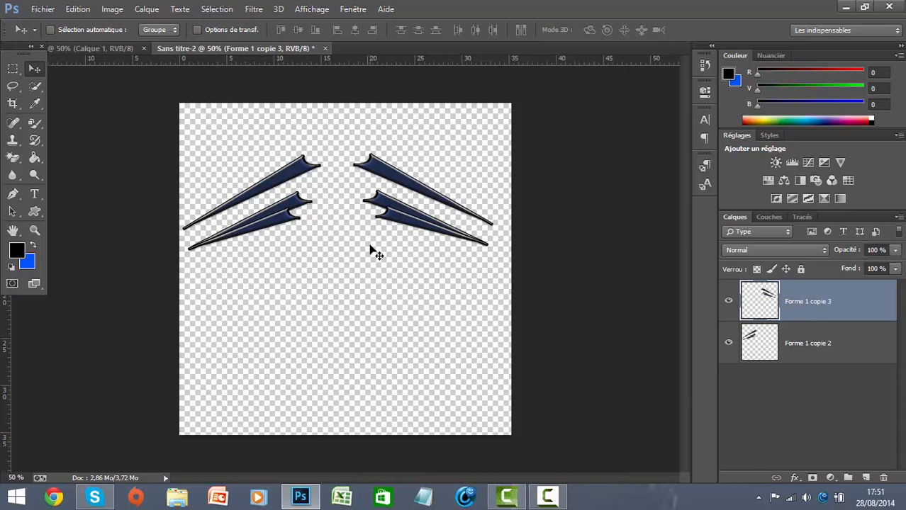
# Rotate the original spike group on the Forme 1 copie 2 layer about 2.25° clockwise.
pyautogui.click(818, 346)
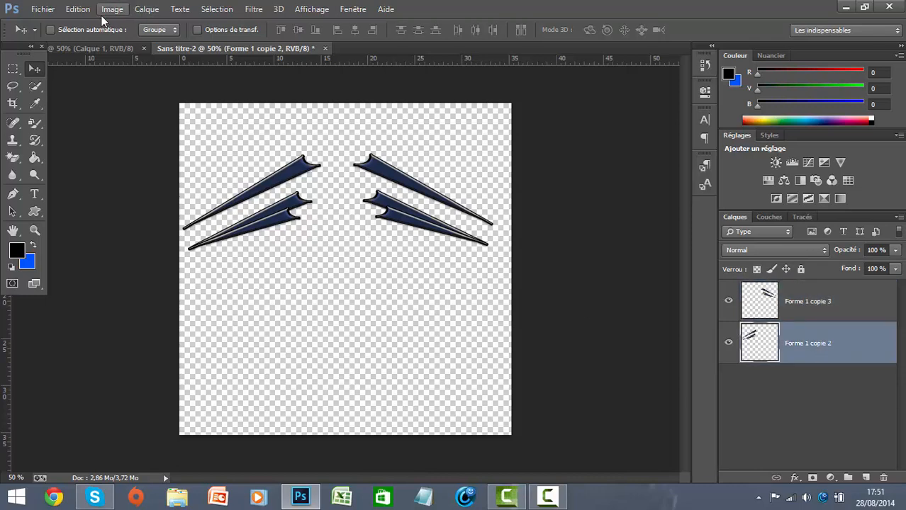
pyautogui.click(79, 9)
pyautogui.moveTo(269, 266)
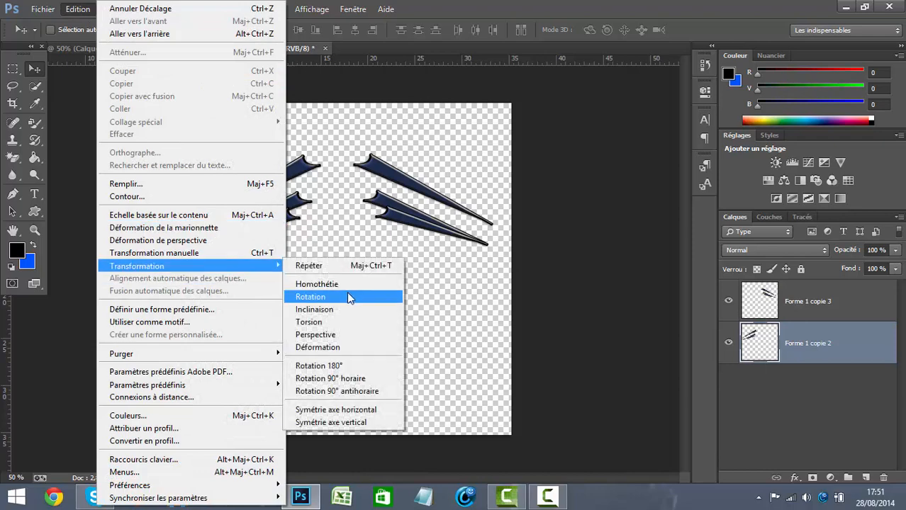
pyautogui.click(357, 309)
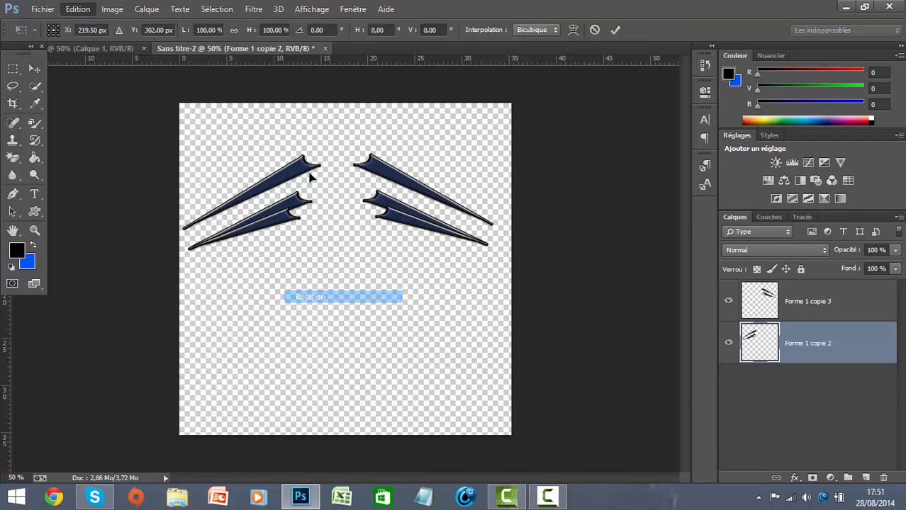
pyautogui.moveTo(329, 150); pyautogui.dragTo(328, 147)
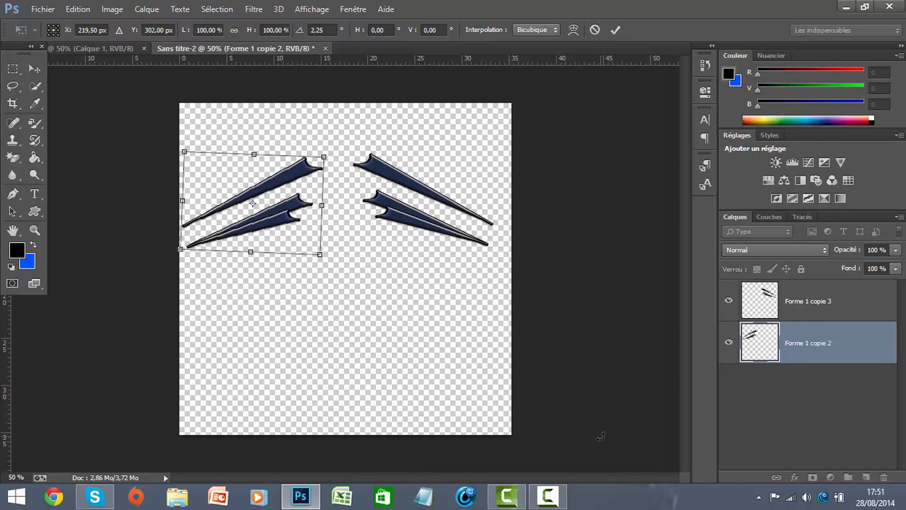
# Nudge the original spike group to X 217.5, Y 292 px and apply the transformation.
pyautogui.press('Left')
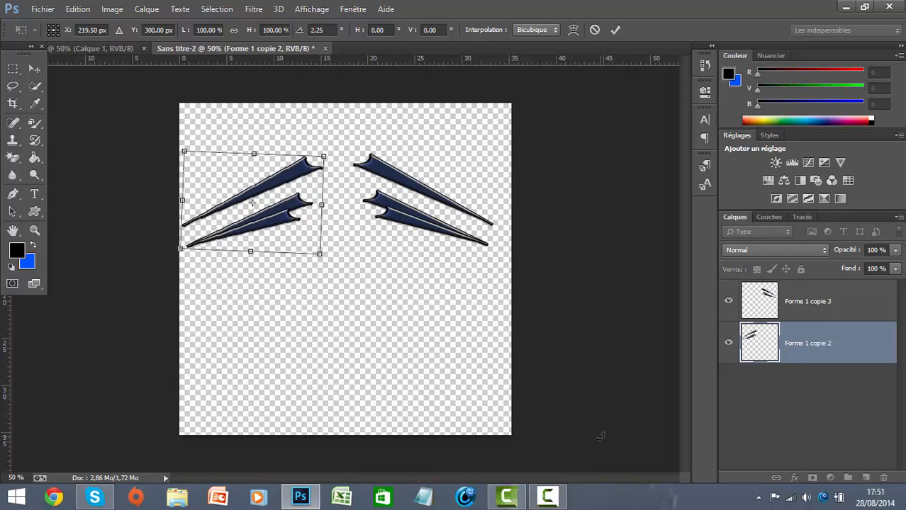
pyautogui.press('Up')
pyautogui.press('Up')
pyautogui.press('Up')
pyautogui.press('Up')
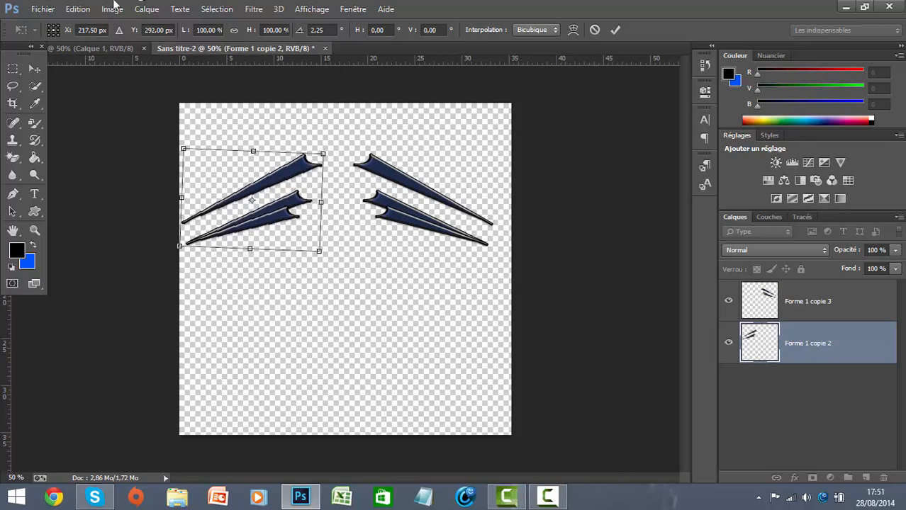
pyautogui.click(34, 69)
pyautogui.click(375, 201)
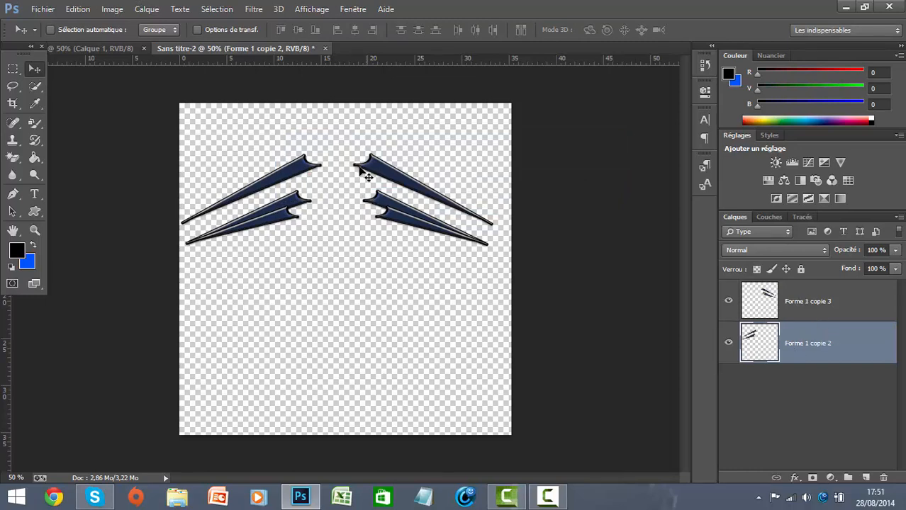
# Nudge the original spike group horizontally to the right, narrowing the gap to the mirrored group.
pyautogui.press('Right')
pyautogui.press('Right')
pyautogui.press('Right')
pyautogui.press('Right')
pyautogui.press('Right')
pyautogui.press('Right')
pyautogui.press('Right')
pyautogui.press('Right')
pyautogui.press('Right')
pyautogui.press('Right')
pyautogui.press('Right')
pyautogui.press('Right')
pyautogui.press('Right')
pyautogui.press('Right')
pyautogui.press('Right')
pyautogui.press('Right')
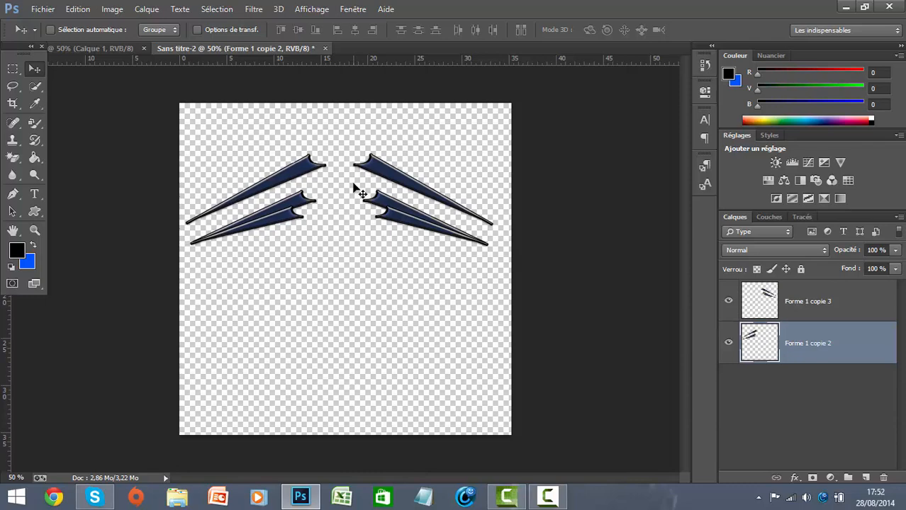
pyautogui.press('Right')
pyautogui.press('Right')
pyautogui.press('Right')
pyautogui.press('Right')
pyautogui.press('Right')
pyautogui.press('Right')
pyautogui.press('Right')
pyautogui.press('Right')
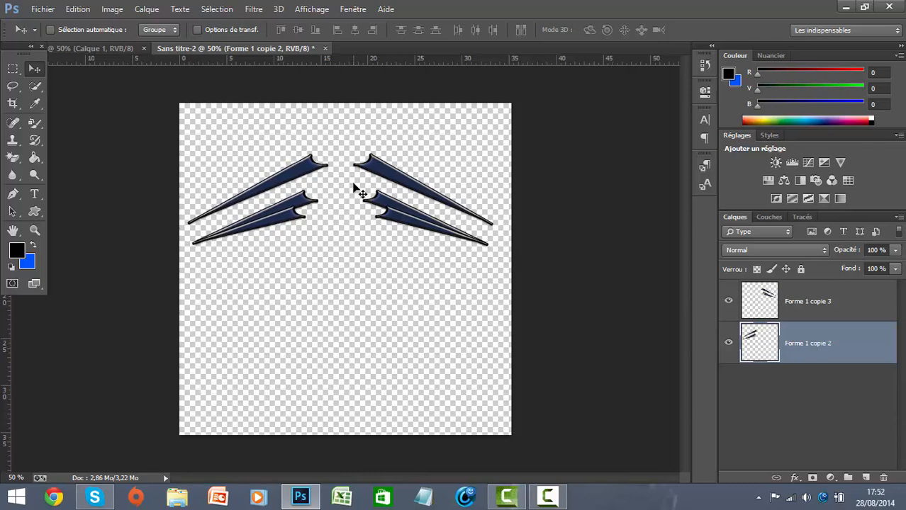
pyautogui.click(34, 211)
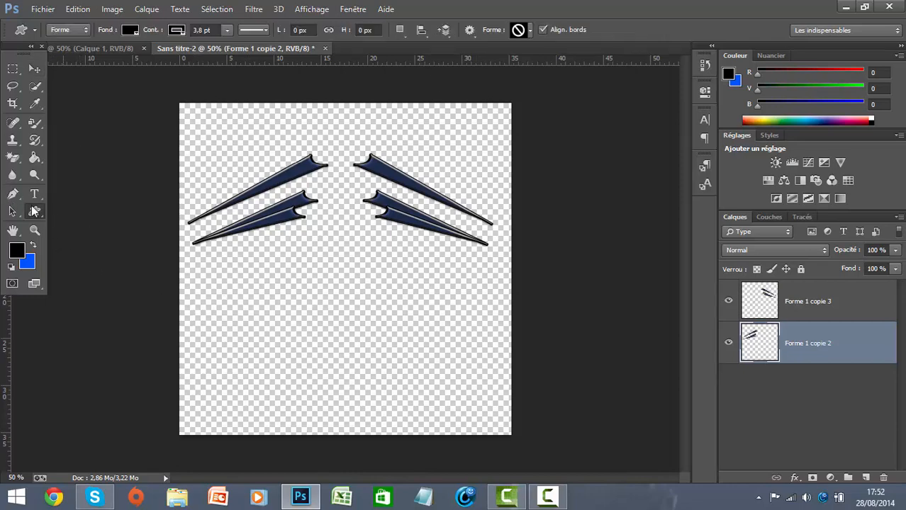
pyautogui.click(16, 197)
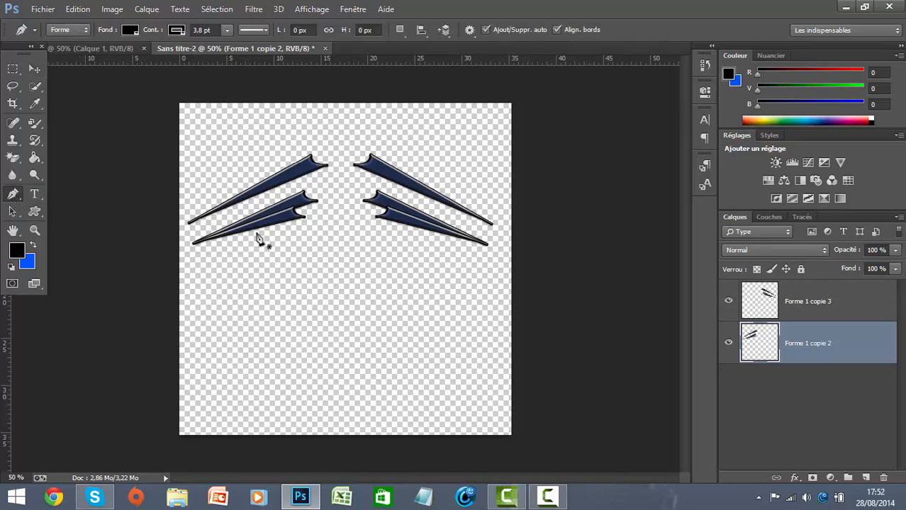
pyautogui.click(242, 388)
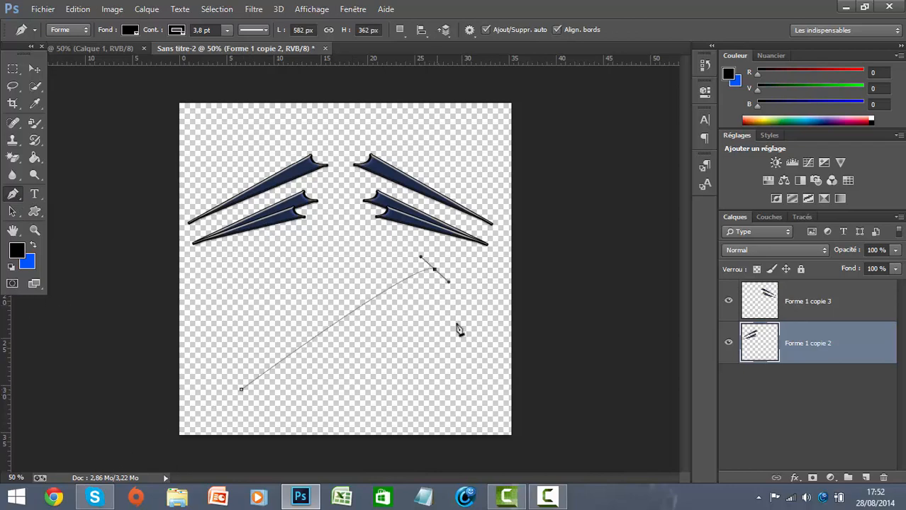
pyautogui.moveTo(437, 269); pyautogui.dragTo(460, 306)
pyautogui.rightClick(786, 360)
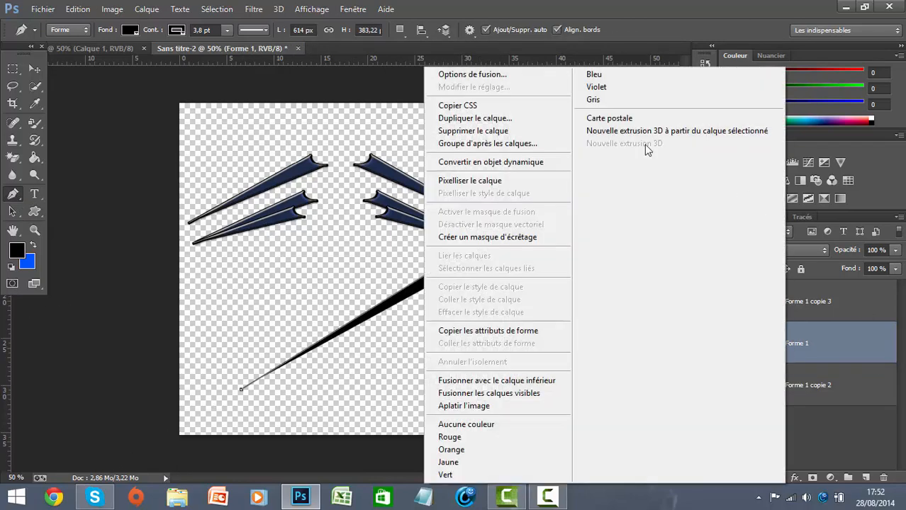
pyautogui.click(489, 123)
pyautogui.click(363, 199)
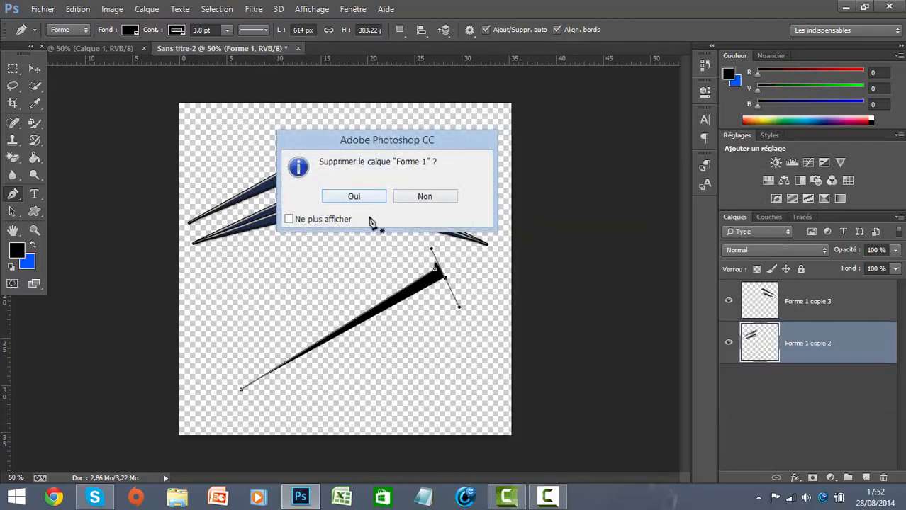
# Set the Custom Shape tool to draw the solid right-pointing arrow shape.
pyautogui.click(35, 212)
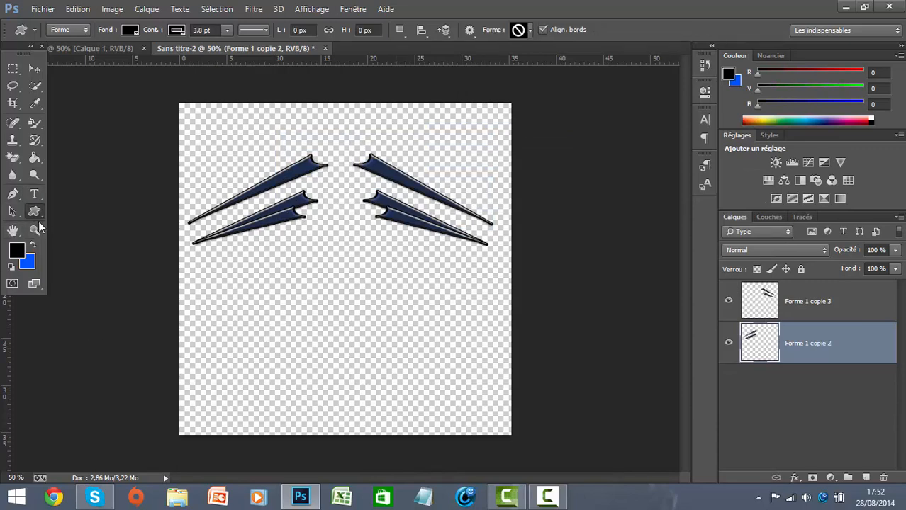
pyautogui.rightClick(38, 210)
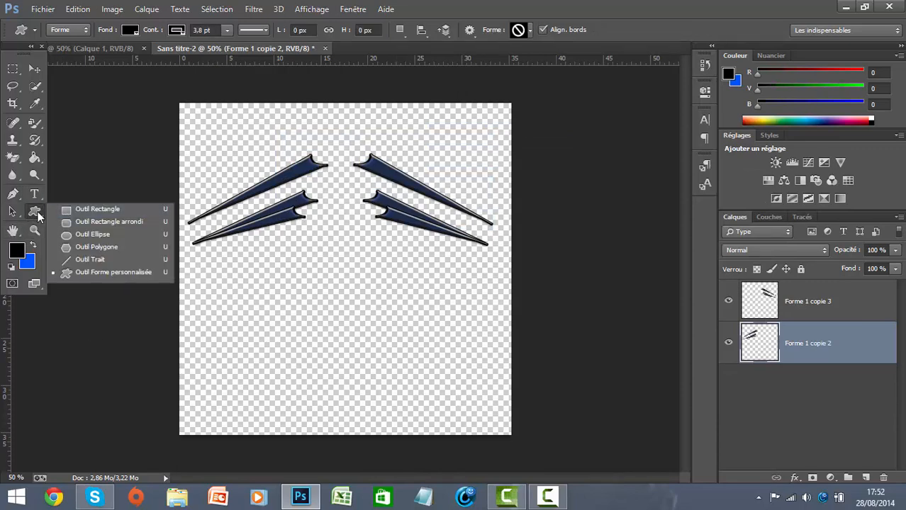
pyautogui.click(79, 210)
pyautogui.rightClick(38, 209)
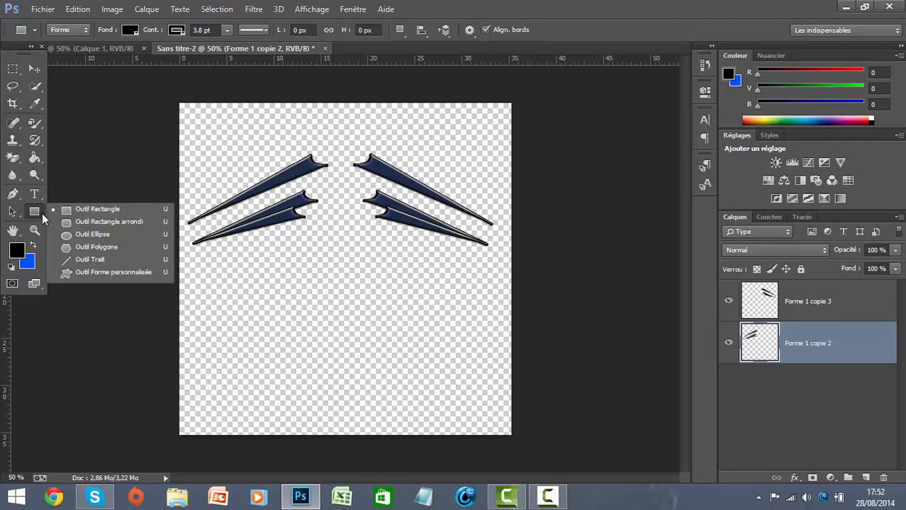
pyautogui.click(101, 276)
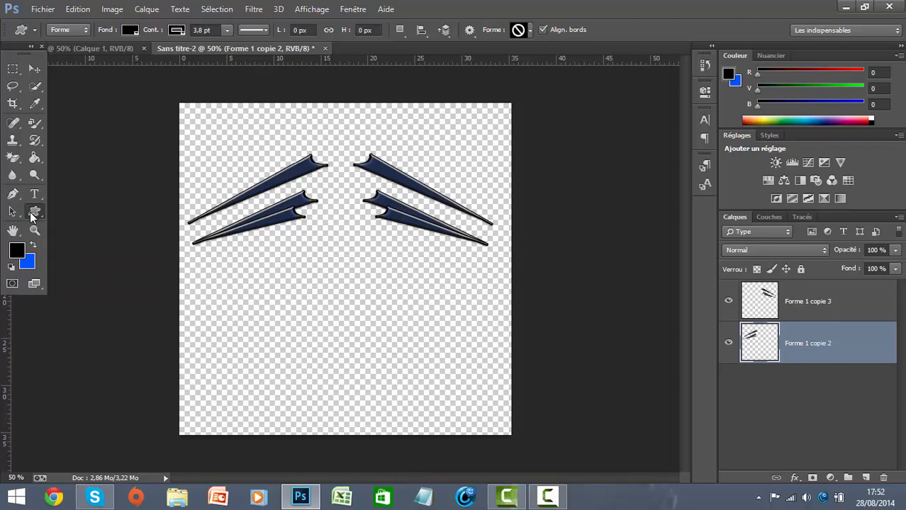
pyautogui.click(529, 32)
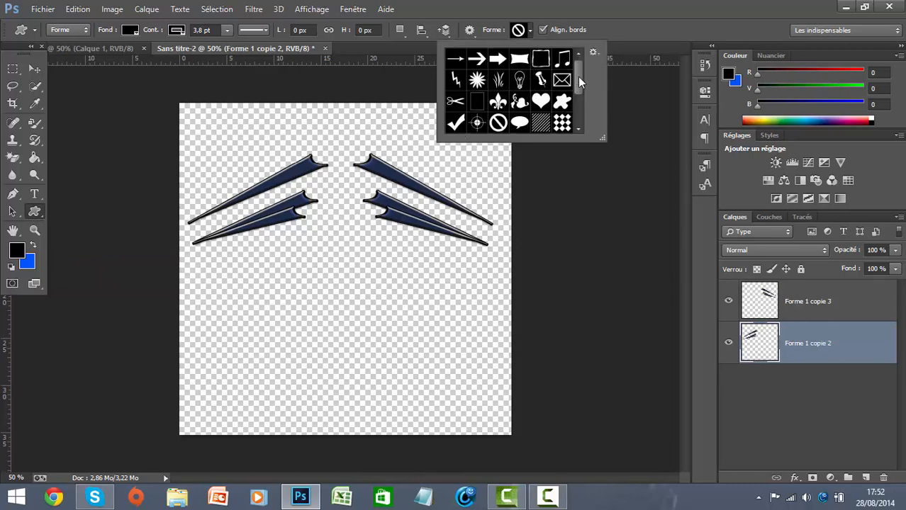
pyautogui.scroll(-3, 577, 77)
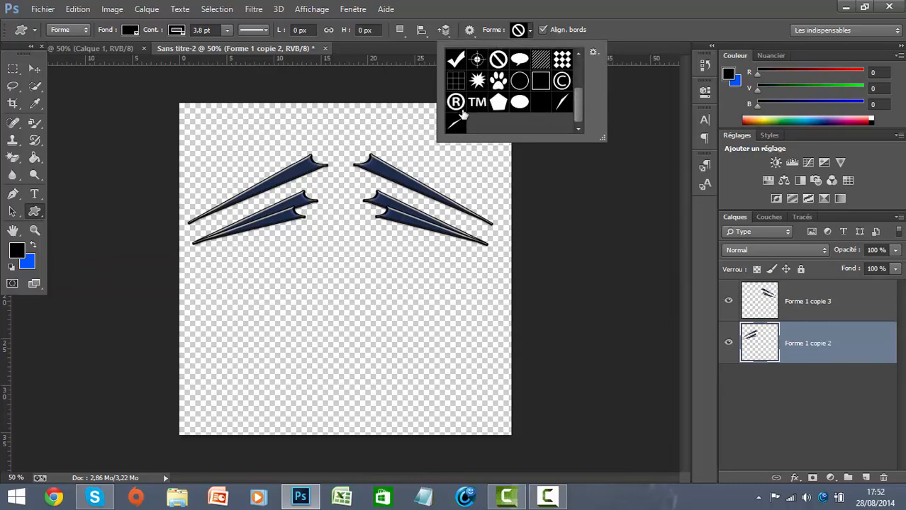
pyautogui.moveTo(577, 113); pyautogui.dragTo(574, 78)
pyautogui.click(498, 59)
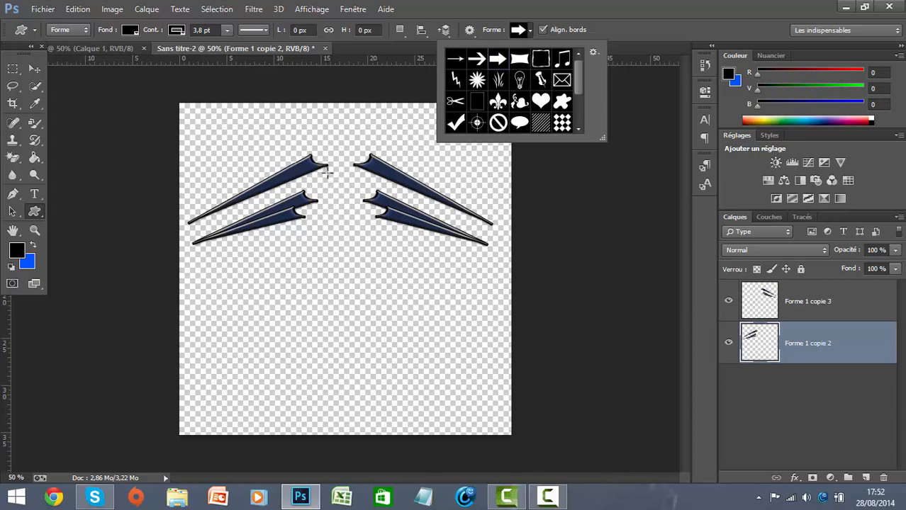
pyautogui.click(531, 31)
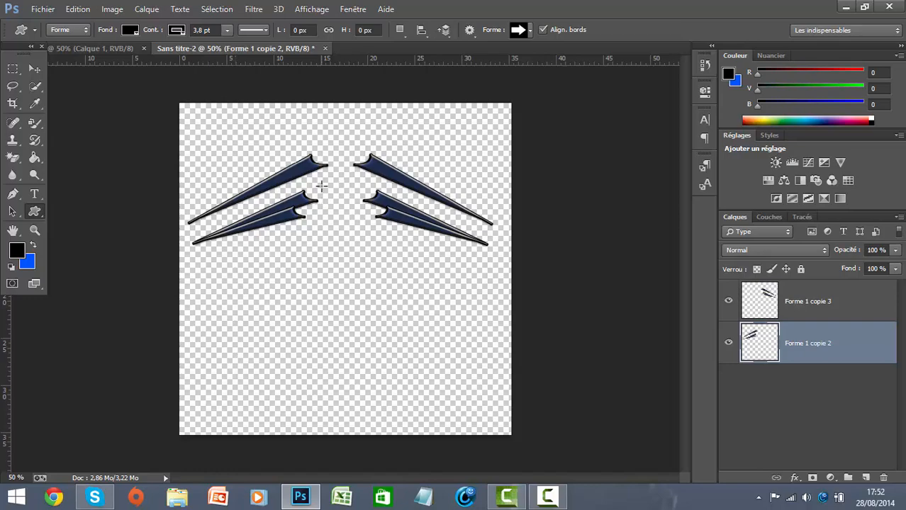
# Draw a black arrow about 882 by 222 px and move it to the empty area below the spike groups.
pyautogui.moveTo(328, 172); pyautogui.dragTo(621, 249)
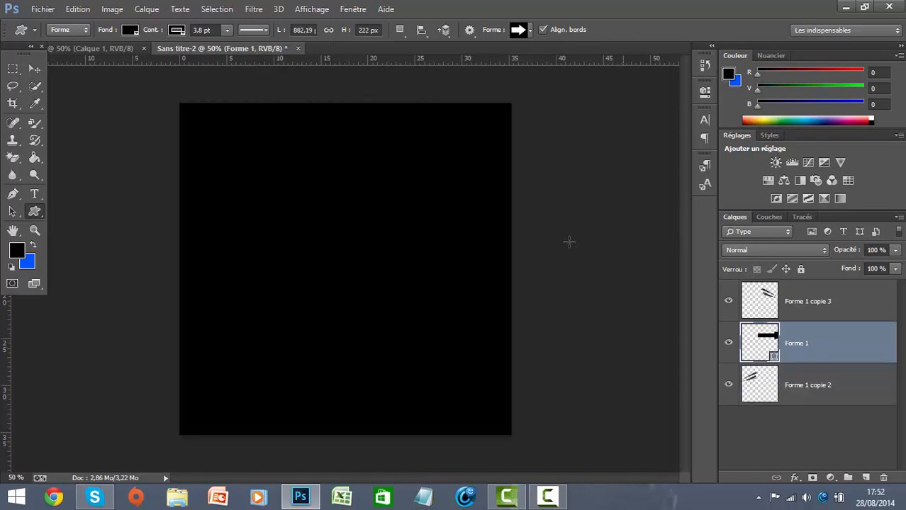
pyautogui.click(32, 68)
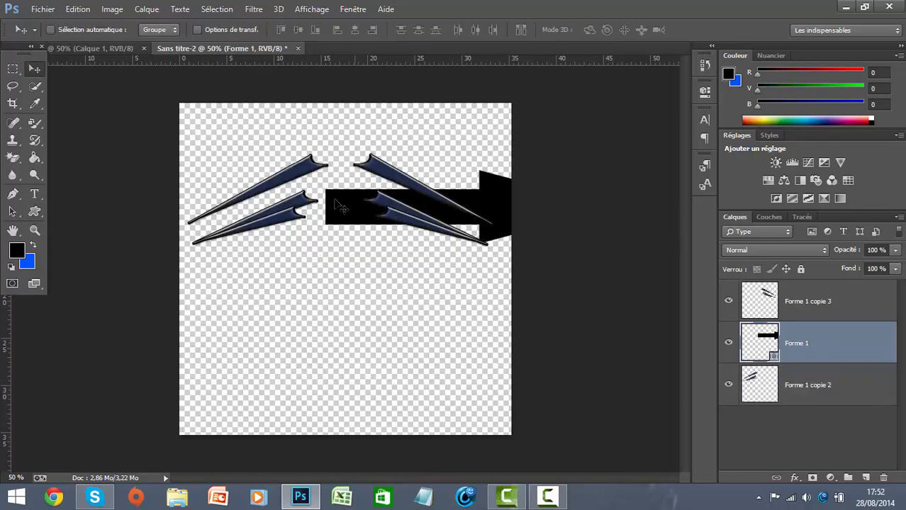
pyautogui.moveTo(339, 206); pyautogui.dragTo(264, 312)
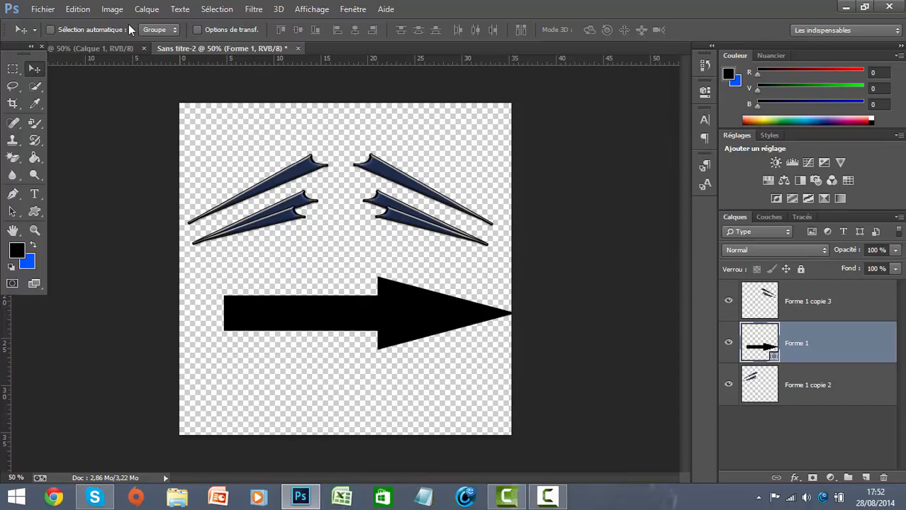
# Select the arrowhead with a rectangular marquee and try to delete it from the shape layer.
pyautogui.click(14, 71)
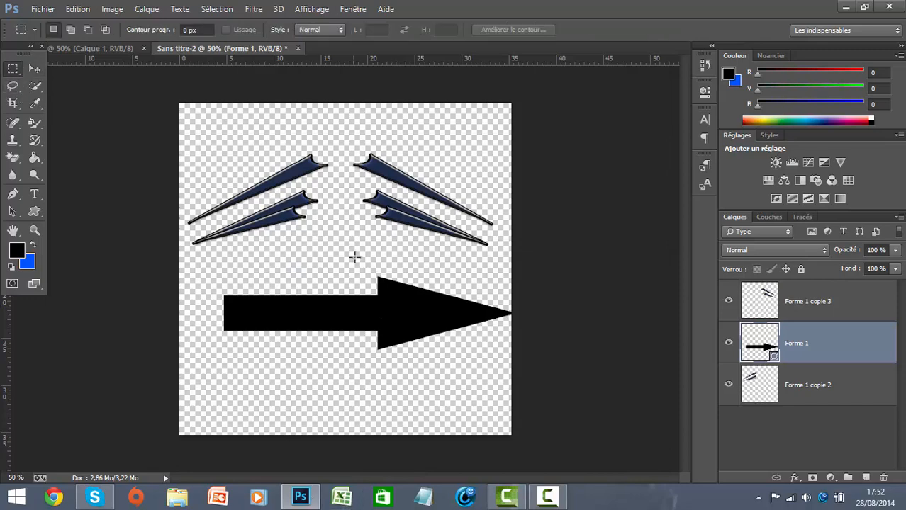
pyautogui.moveTo(354, 257); pyautogui.dragTo(510, 380)
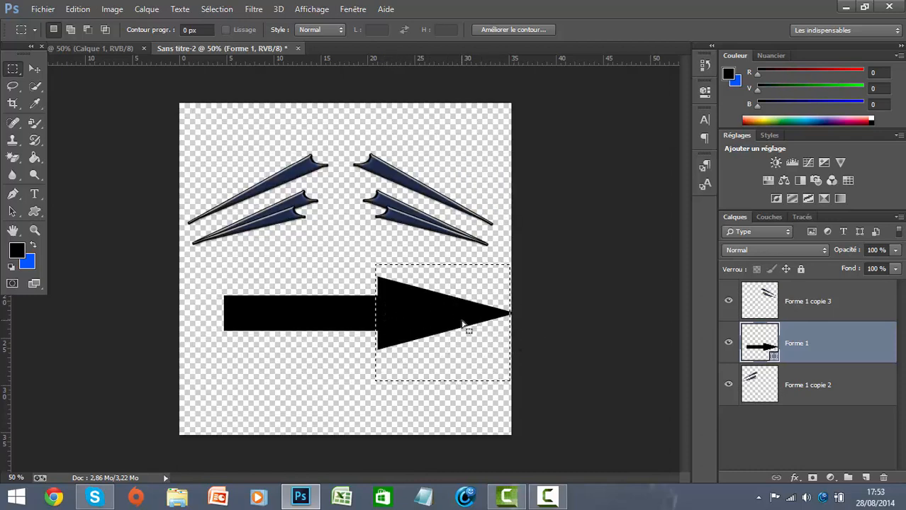
pyautogui.press('Delete')
pyautogui.click(377, 208)
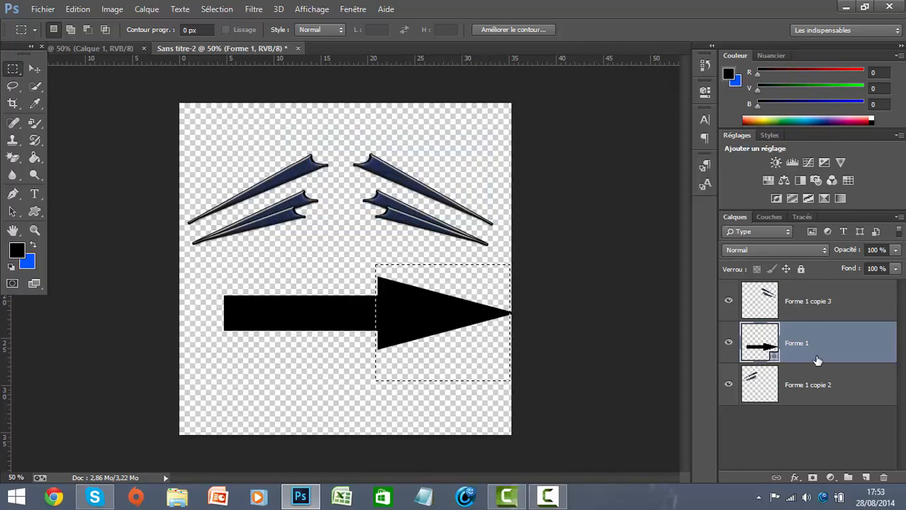
# Rasterize the Forme 1 layer, then delete the selected arrowhead and clear the selection, keeping only the rectangular shaft.
pyautogui.rightClick(817, 360)
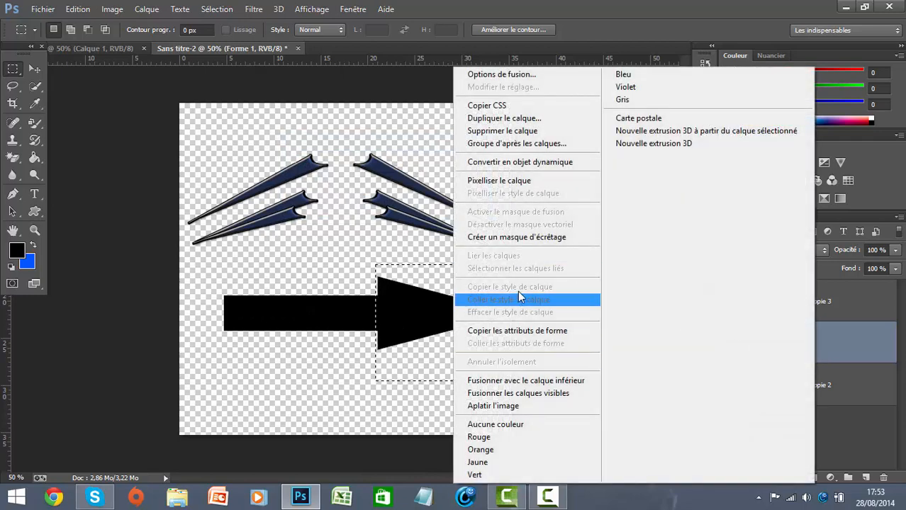
pyautogui.click(501, 181)
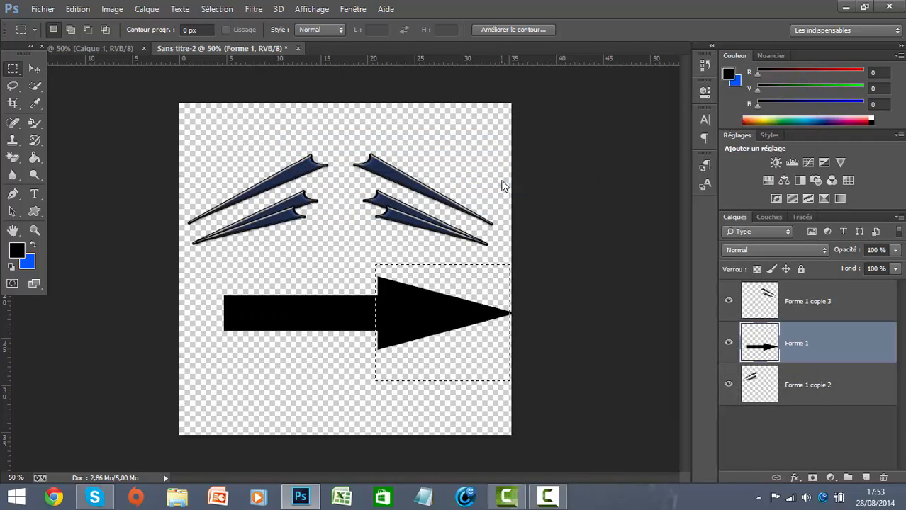
pyautogui.press('Delete')
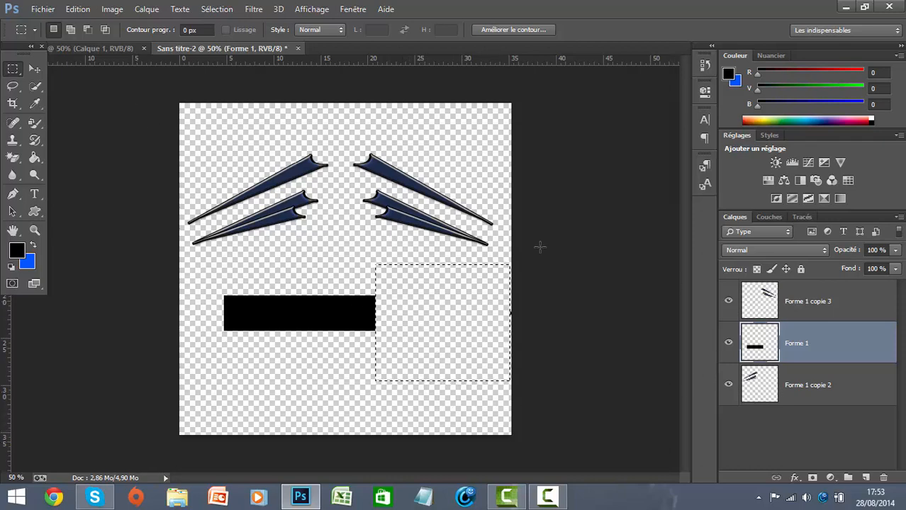
pyautogui.click(33, 73)
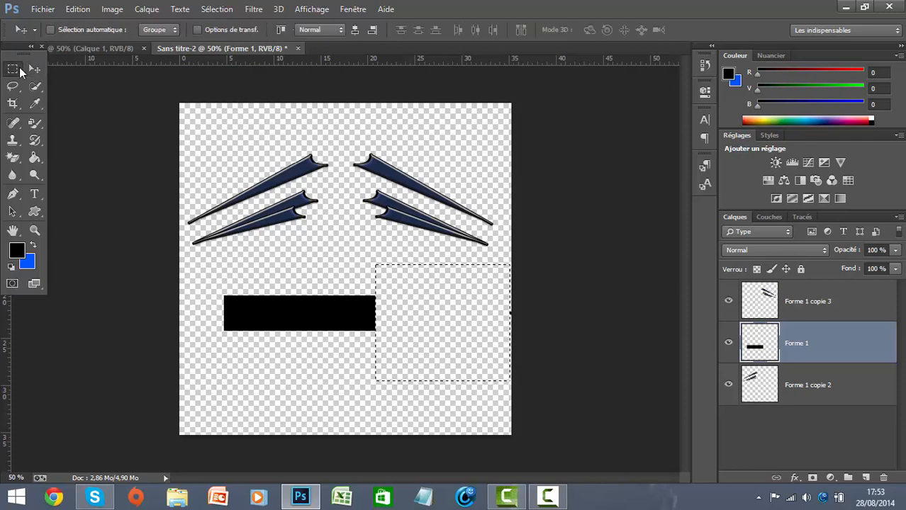
pyautogui.click(19, 71)
pyautogui.moveTo(139, 167); pyautogui.dragTo(139, 171)
pyautogui.click(366, 197)
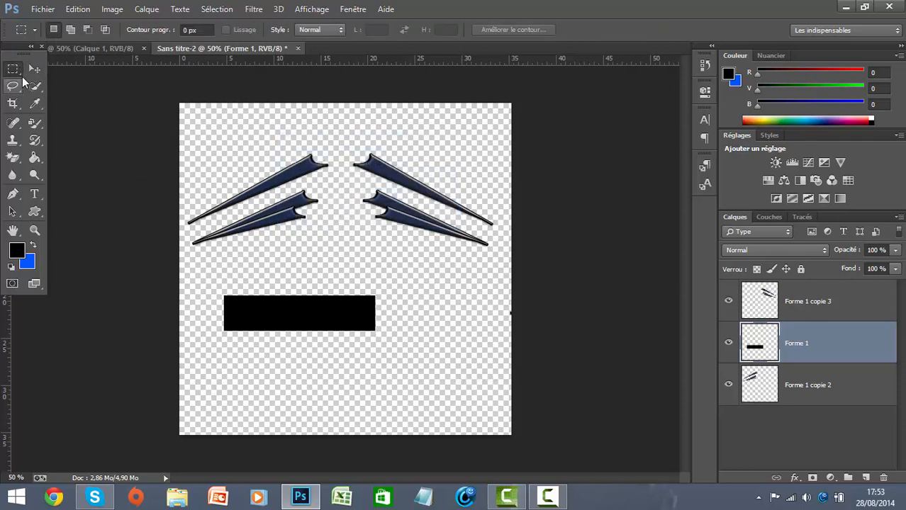
# Rotate the black bar about 89° to stand upright, place it between the spike groups, and apply the transformation.
pyautogui.click(34, 69)
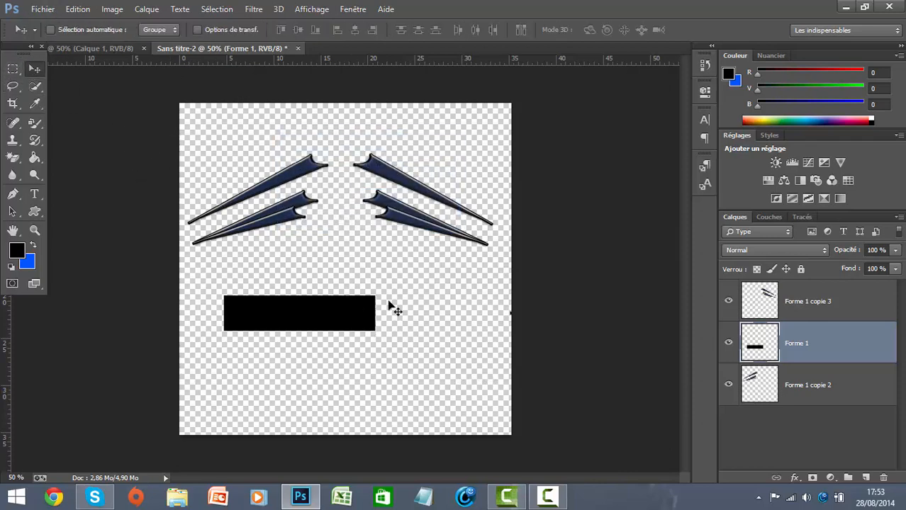
pyautogui.click(71, 10)
pyautogui.moveTo(210, 263)
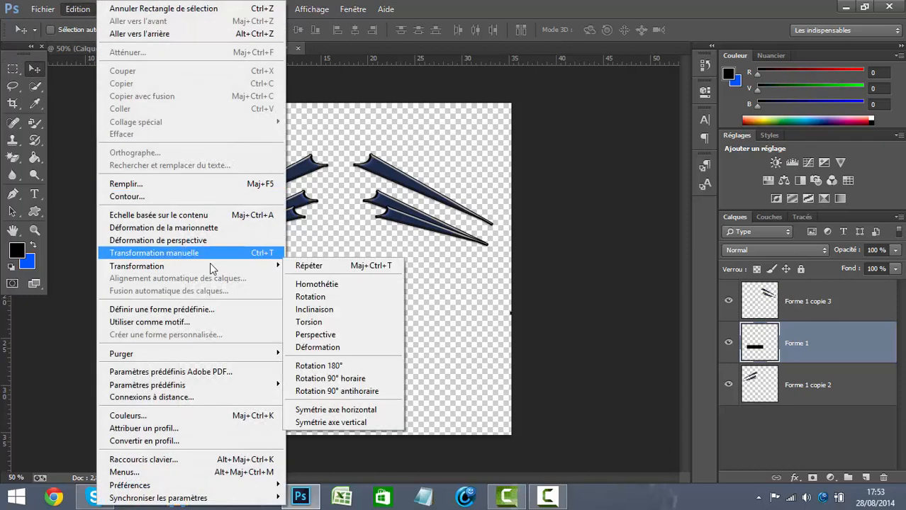
pyautogui.click(312, 297)
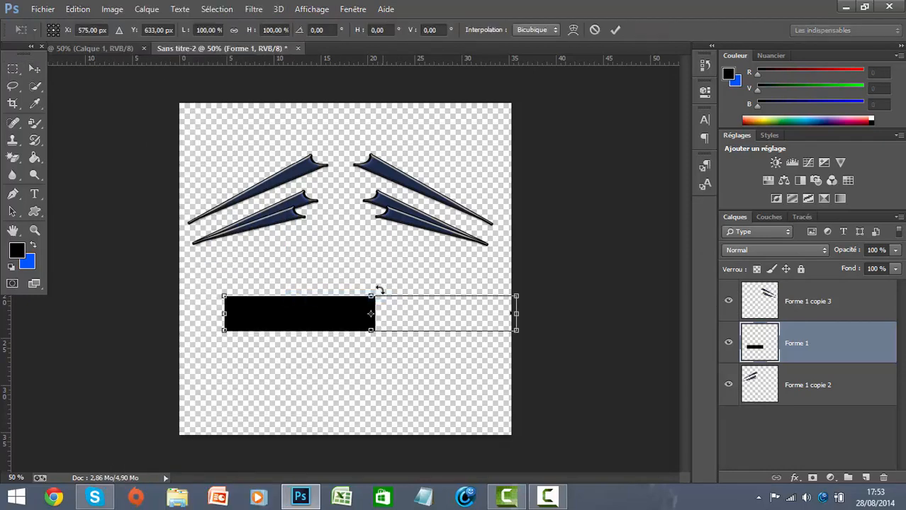
pyautogui.moveTo(217, 287); pyautogui.dragTo(387, 170)
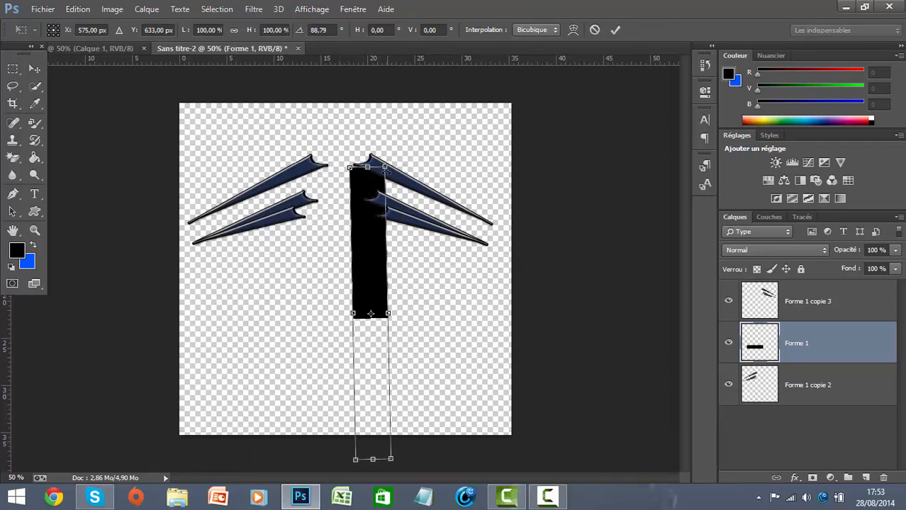
pyautogui.moveTo(363, 266); pyautogui.dragTo(338, 268)
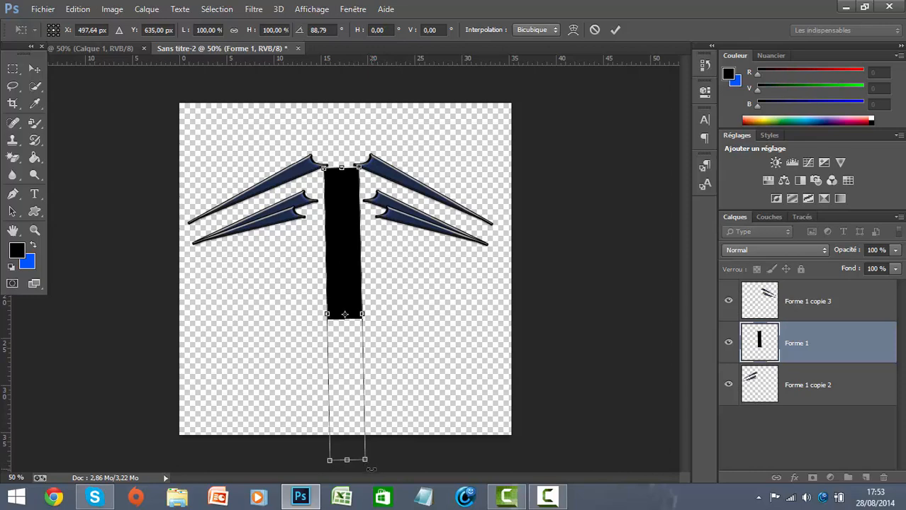
pyautogui.moveTo(369, 470); pyautogui.dragTo(365, 469)
pyautogui.click(34, 69)
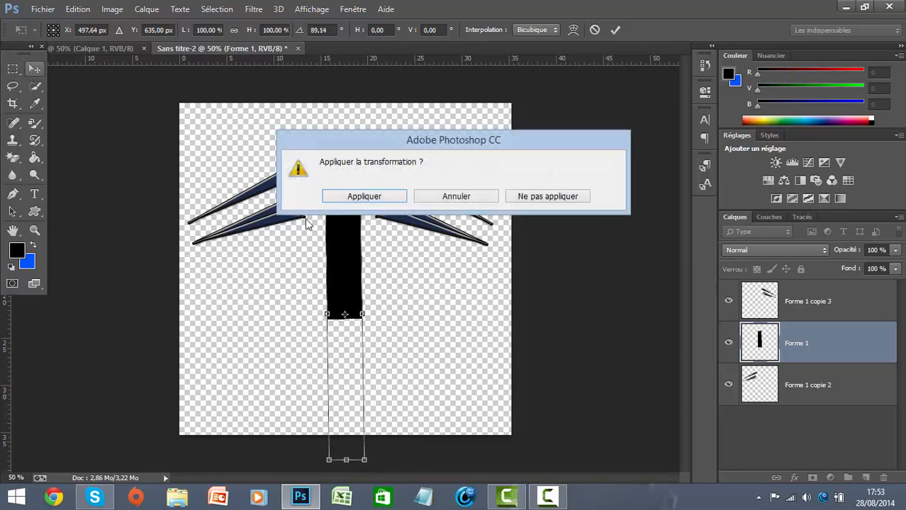
pyautogui.click(363, 197)
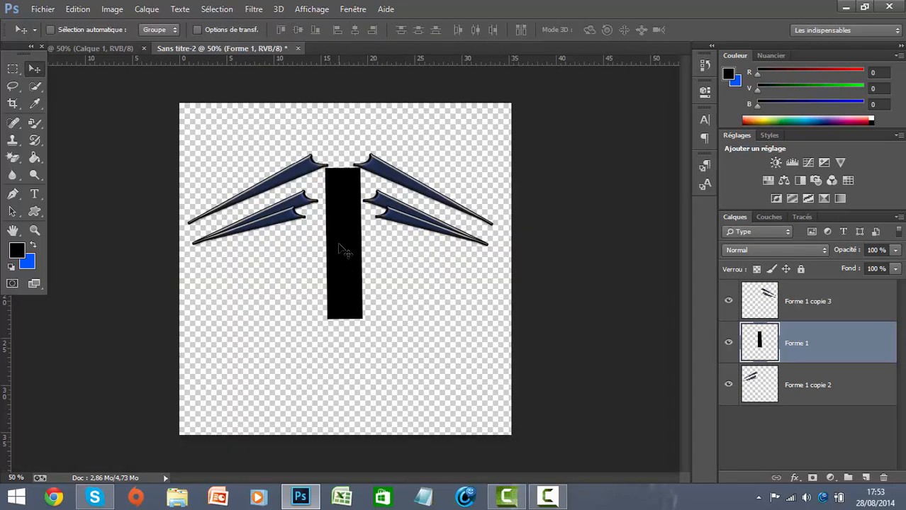
# Scale the bar to about 108.7% width and 140.8% height, reposition it between the spike groups, and apply the transformation.
pyautogui.moveTo(342, 247)
pyautogui.mouseDown()
pyautogui.moveTo(335, 267)
pyautogui.moveTo(337, 250)
pyautogui.mouseUp()
pyautogui.click(78, 9)
pyautogui.moveTo(195, 269)
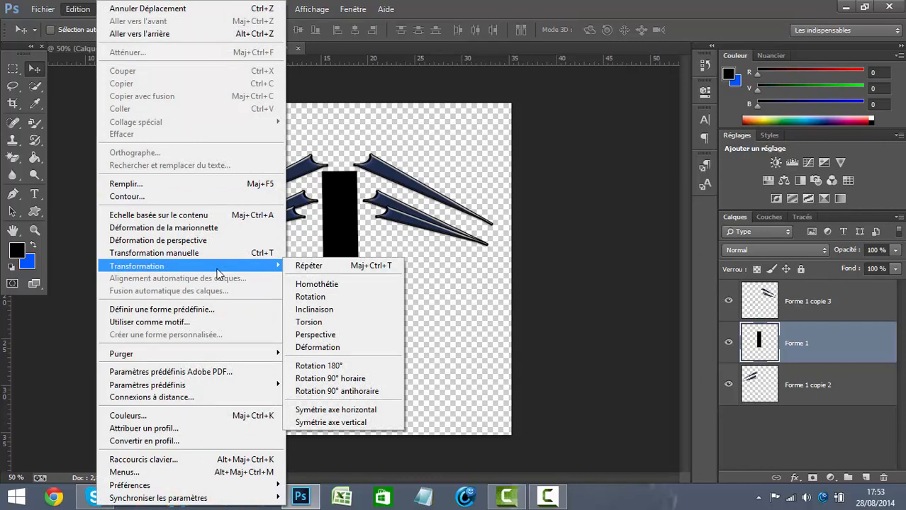
pyautogui.click(316, 282)
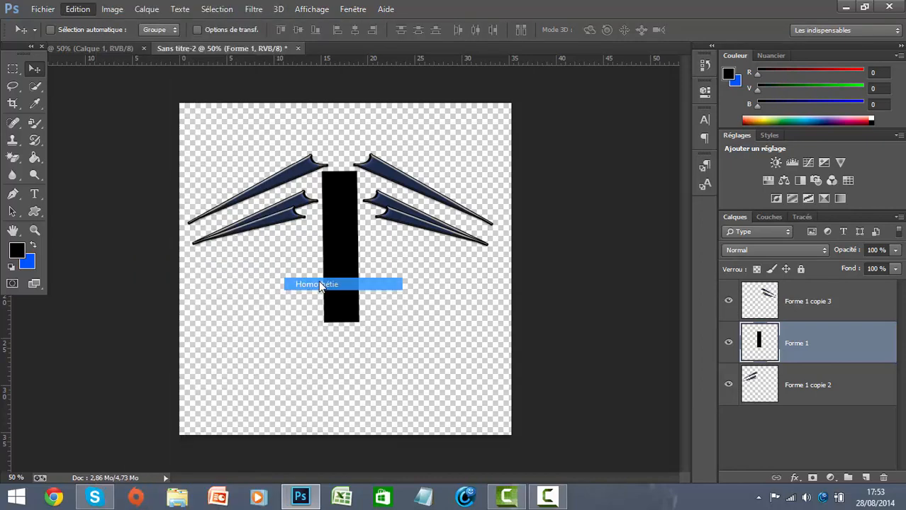
pyautogui.moveTo(360, 464); pyautogui.dragTo(363, 508)
pyautogui.moveTo(342, 169); pyautogui.dragTo(343, 98)
pyautogui.moveTo(337, 215); pyautogui.dragTo(346, 279)
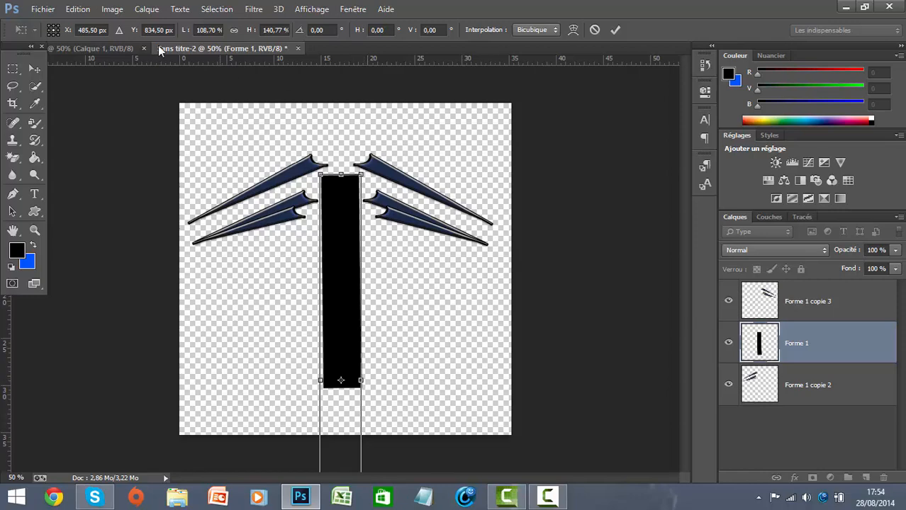
pyautogui.click(34, 68)
pyautogui.click(394, 200)
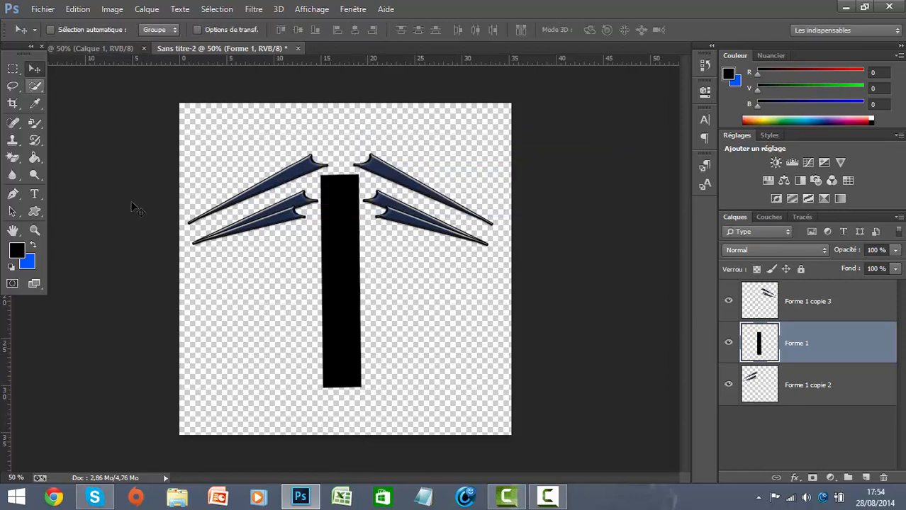
# Enable Bevel & Emboss with its Contour, plus Stroke, Inner Shadow, Inner Glow and Satin, on the Forme 1 bar layer.
pyautogui.rightClick(760, 344)
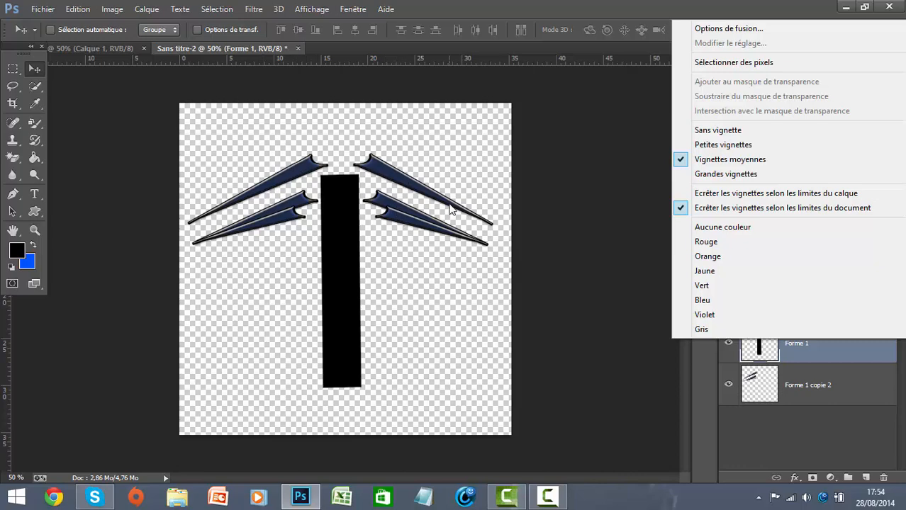
pyautogui.click(720, 28)
pyautogui.click(422, 154)
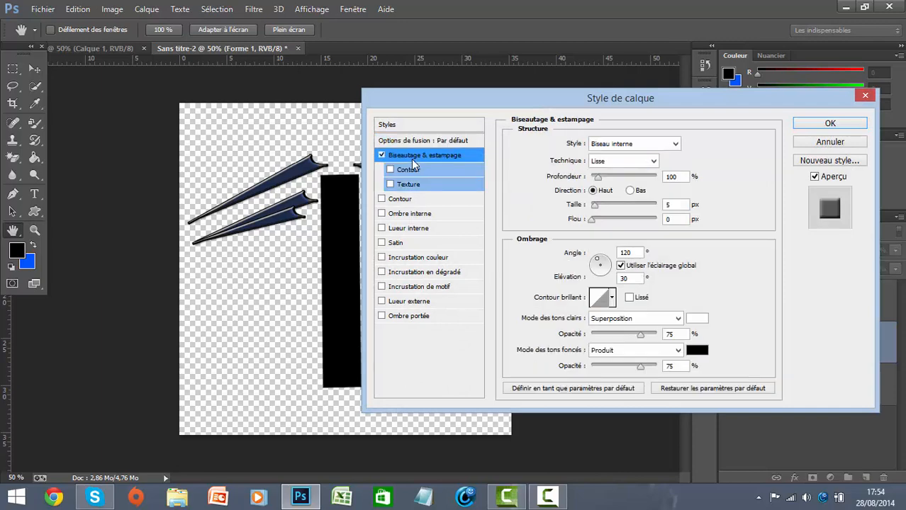
pyautogui.moveTo(499, 96); pyautogui.dragTo(548, 93)
pyautogui.click(447, 168)
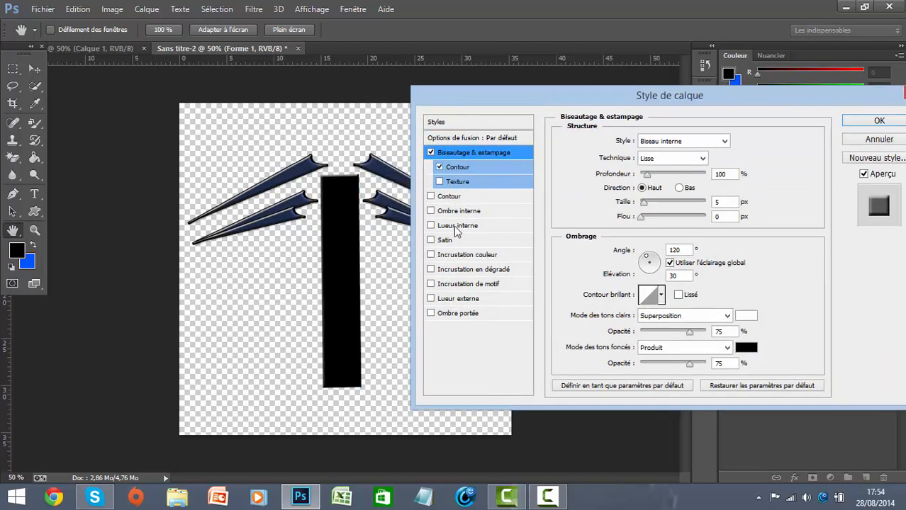
pyautogui.click(431, 196)
pyautogui.click(451, 211)
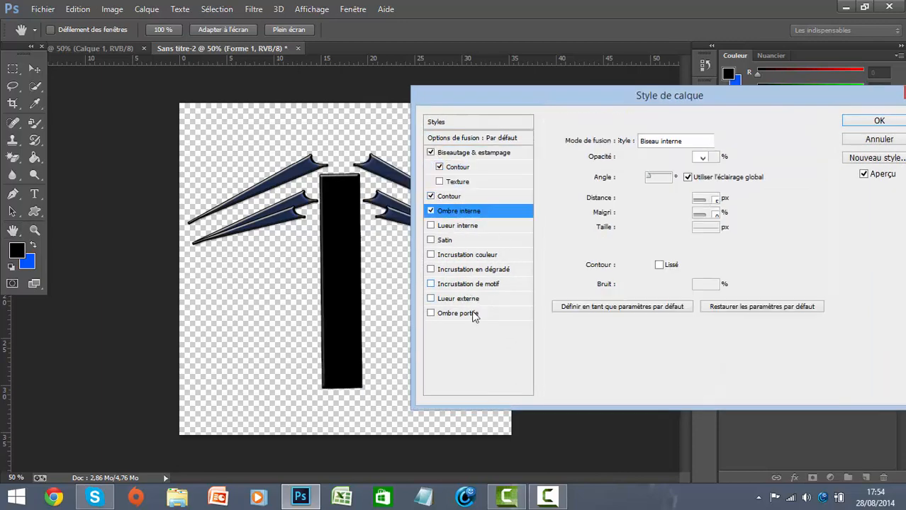
pyautogui.click(430, 225)
pyautogui.click(431, 239)
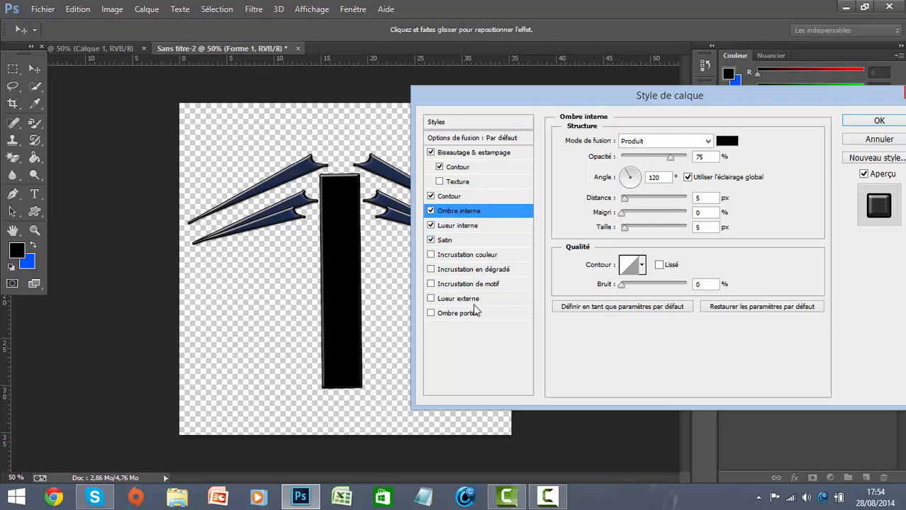
# Add a Color Overlay to the bar's layer style in dark blue #274885.
pyautogui.click(467, 255)
pyautogui.click(726, 141)
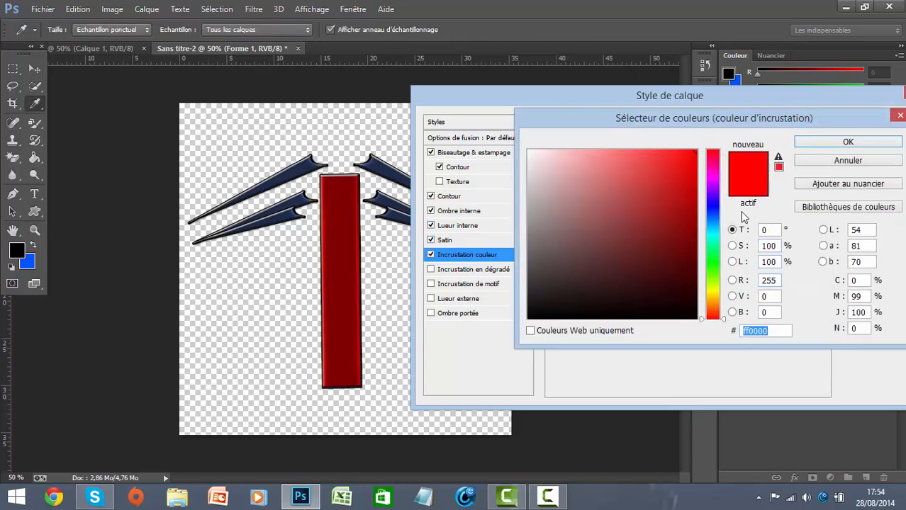
pyautogui.click(715, 216)
pyautogui.click(648, 206)
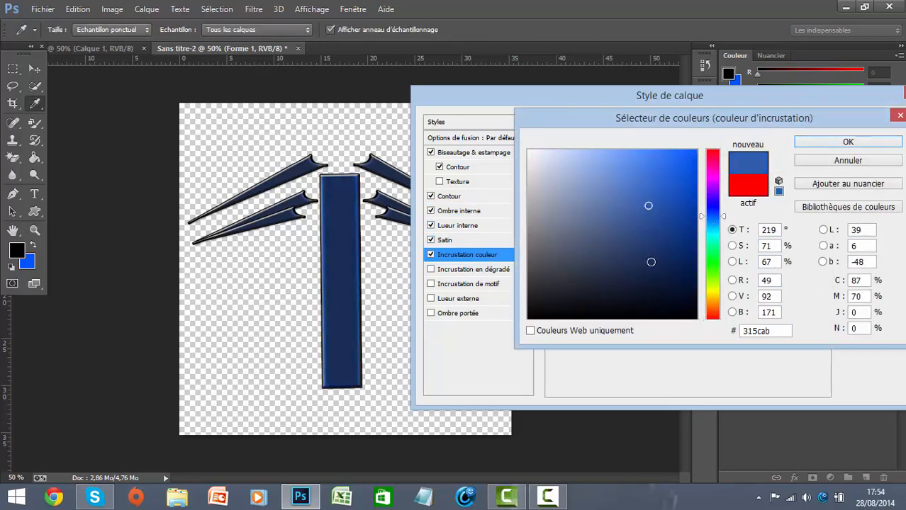
pyautogui.click(642, 217)
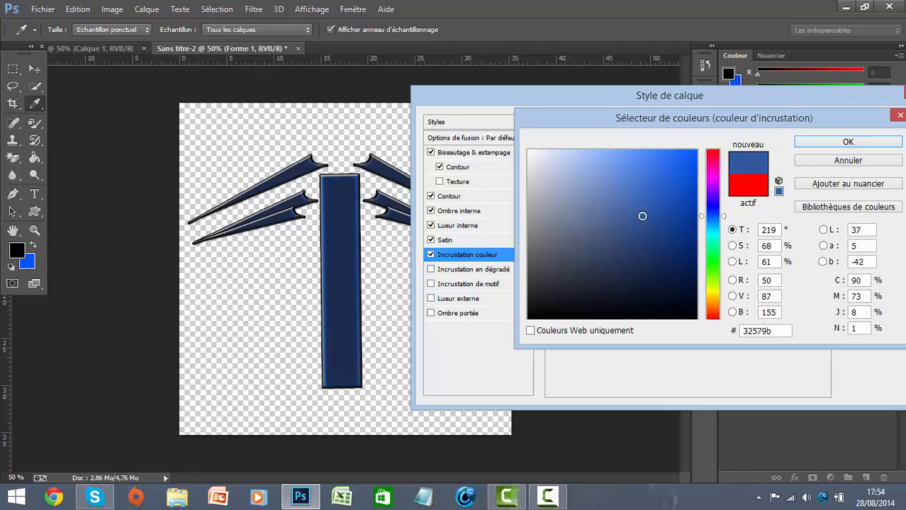
pyautogui.click(647, 231)
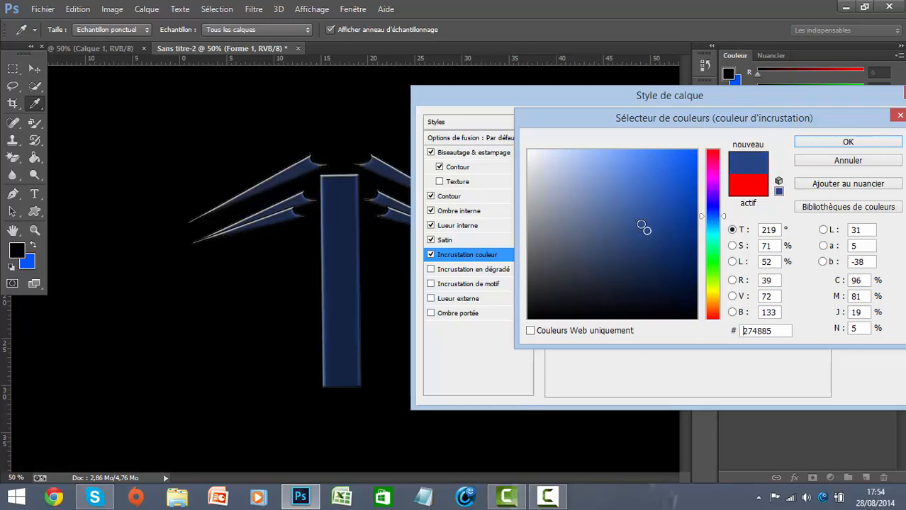
pyautogui.click(839, 142)
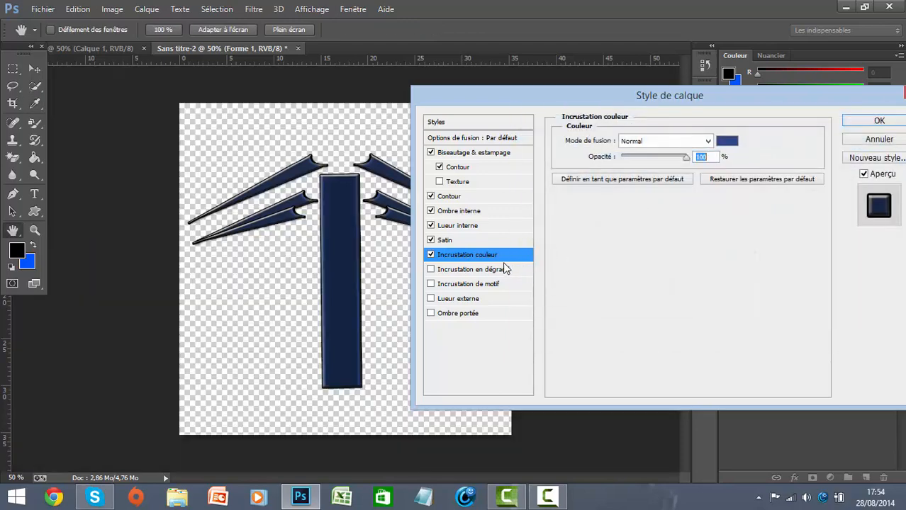
# Enable Gradient Overlay, Pattern Overlay, Outer Glow and Drop Shadow on the bar, and apply the layer style.
pyautogui.click(440, 271)
pyautogui.click(431, 283)
pyautogui.click(441, 299)
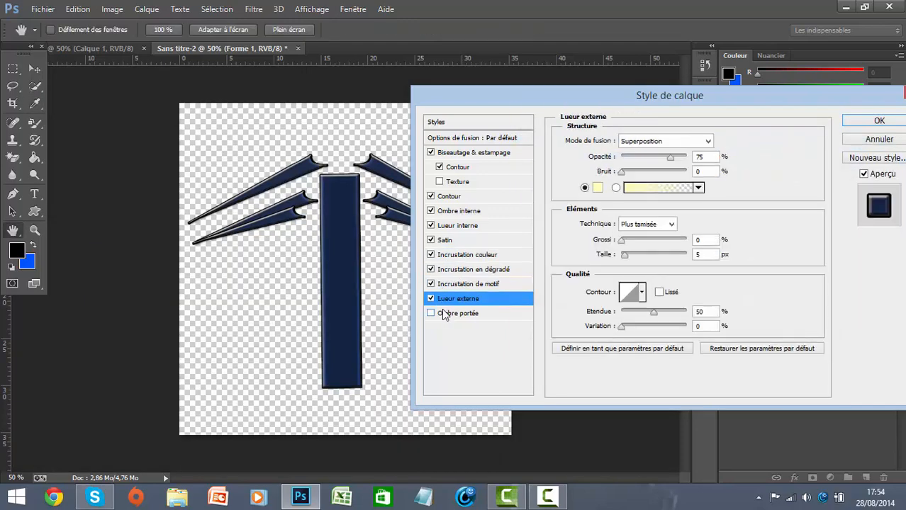
pyautogui.click(446, 313)
pyautogui.click(879, 121)
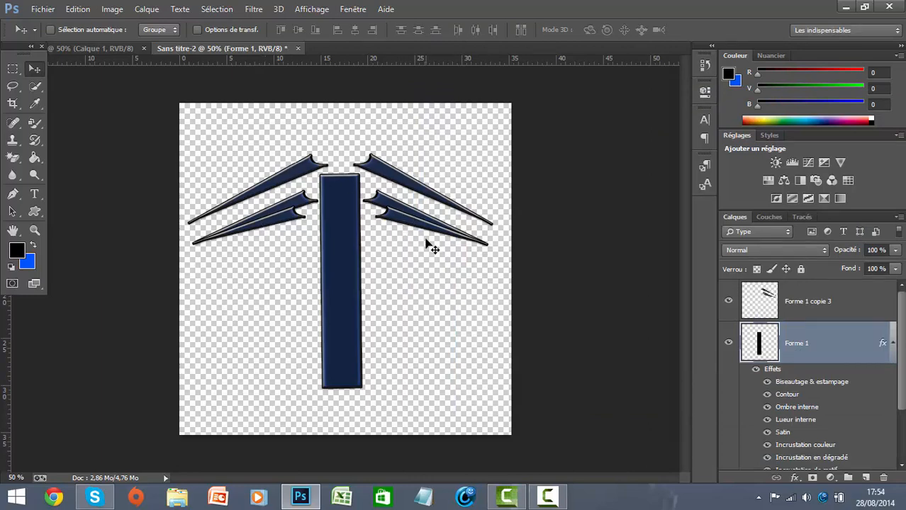
# Nudge the blue bar straight down until its top edge sits just above the lower spikes.
pyautogui.press('Down')
pyautogui.press('Down')
pyautogui.press('Down')
pyautogui.press('Down')
pyautogui.press('Down')
pyautogui.press('Down')
pyautogui.press('Down')
pyautogui.press('Down')
pyautogui.press('Down')
pyautogui.press('Down')
pyautogui.press('Down')
pyautogui.press('Down')
pyautogui.press('Down')
pyautogui.press('Down')
pyautogui.press('Down')
pyautogui.press('Down')
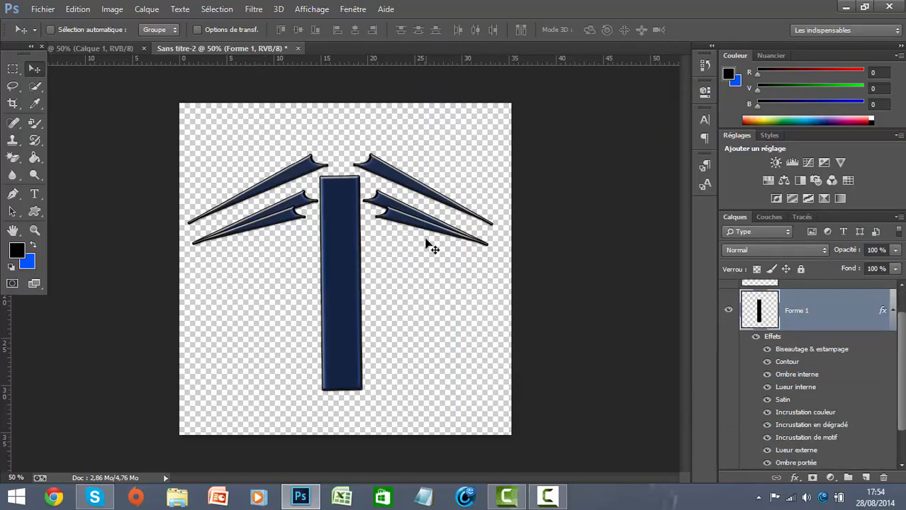
pyautogui.press('Down')
pyautogui.press('Down')
pyautogui.press('Down')
pyautogui.press('Down')
pyautogui.press('Down')
pyautogui.press('Down')
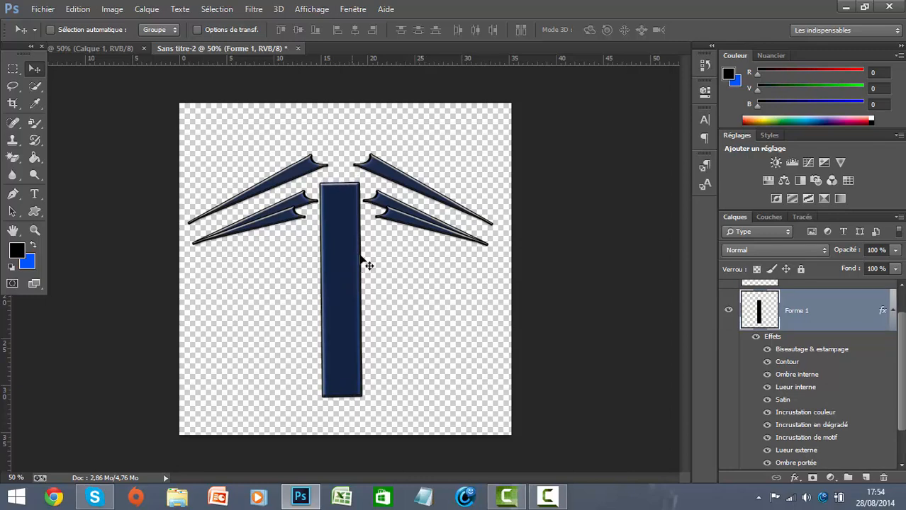
# Scale the bar's width to 92%, keeping its height at 100%, and apply the transformation.
pyautogui.click(78, 9)
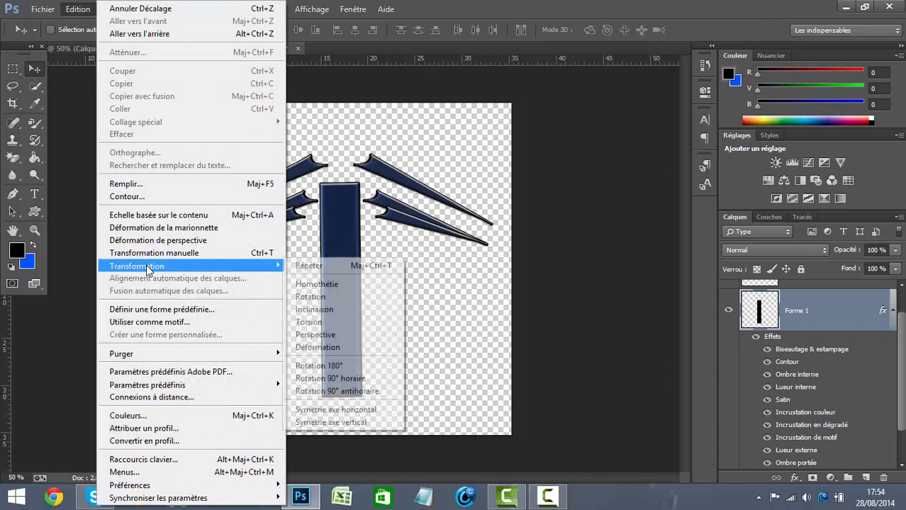
pyautogui.moveTo(269, 266)
pyautogui.click(353, 281)
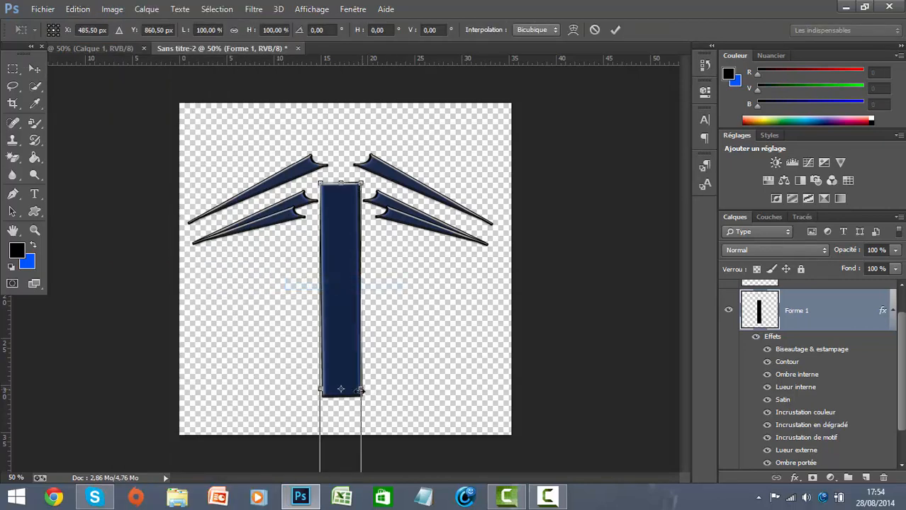
pyautogui.moveTo(360, 390); pyautogui.dragTo(357, 389)
pyautogui.click(36, 69)
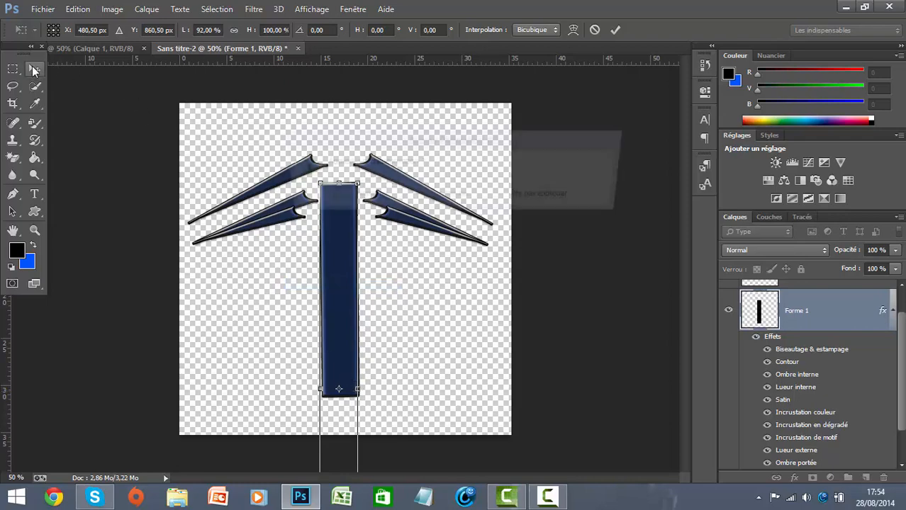
pyautogui.click(340, 198)
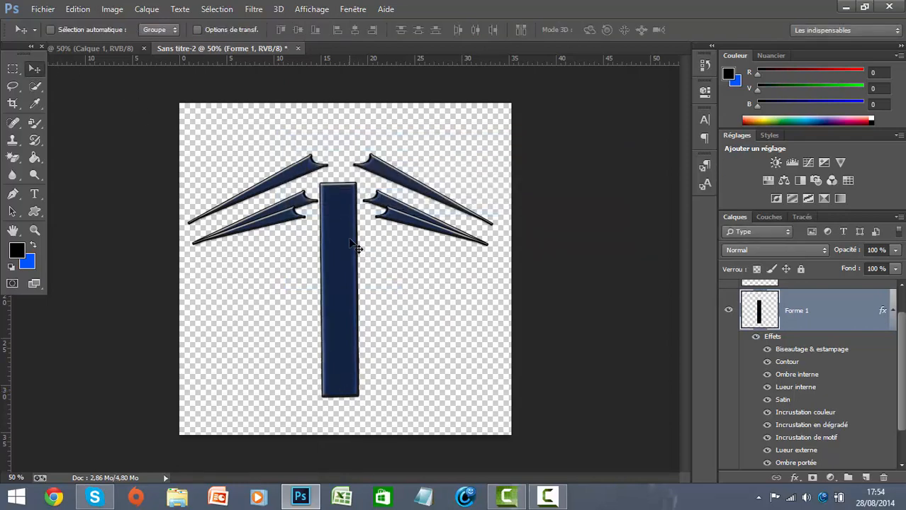
# Nudge the narrowed bar slightly right to center it between the spike groups, and fine-tune its vertical position.
pyautogui.press('Right')
pyautogui.press('Right')
pyautogui.press('Right')
pyautogui.press('Right')
pyautogui.press('Right')
pyautogui.press('Right')
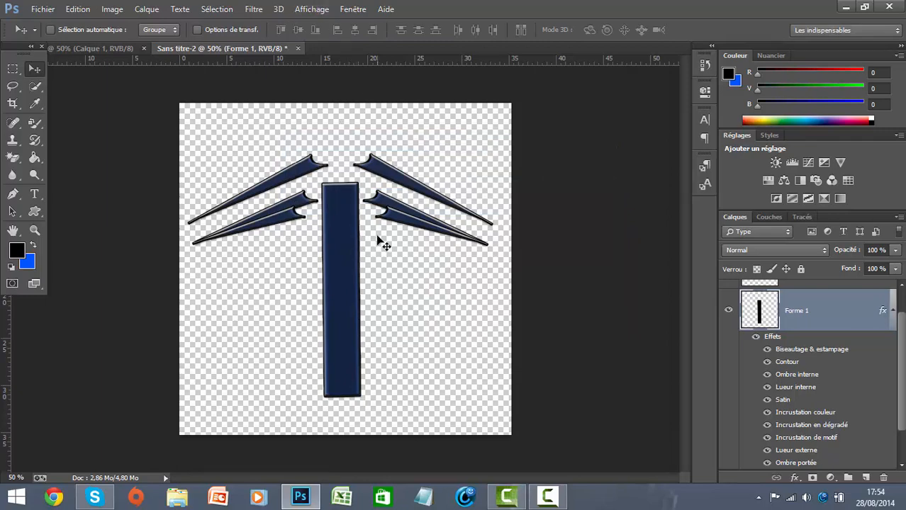
pyautogui.press('Down')
pyautogui.press('Down')
pyautogui.press('Down')
pyautogui.press('Down')
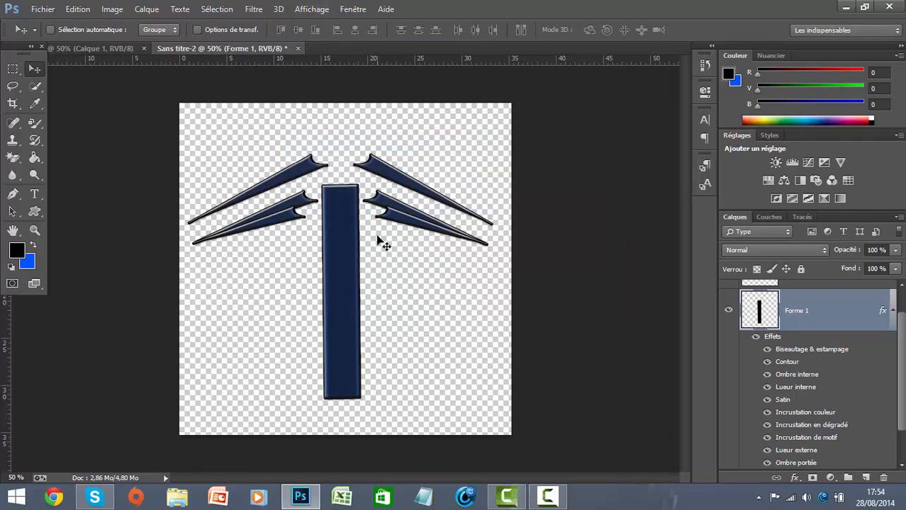
pyautogui.press('Up')
pyautogui.press('Up')
pyautogui.press('Up')
pyautogui.press('Up')
# Move the Forme 1 layer above Forme 1 copie 3 in the layer stack.
pyautogui.scroll(2, 903, 356)
pyautogui.click(851, 303)
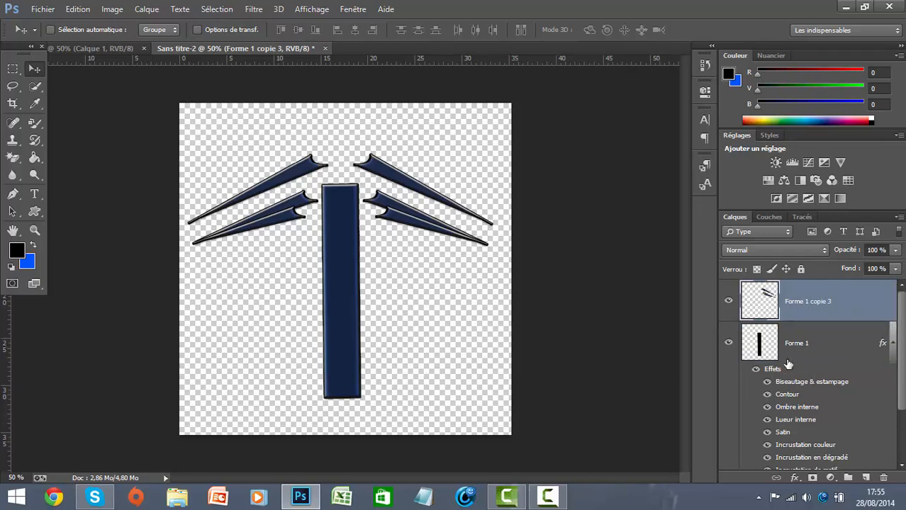
pyautogui.moveTo(787, 354); pyautogui.dragTo(776, 287)
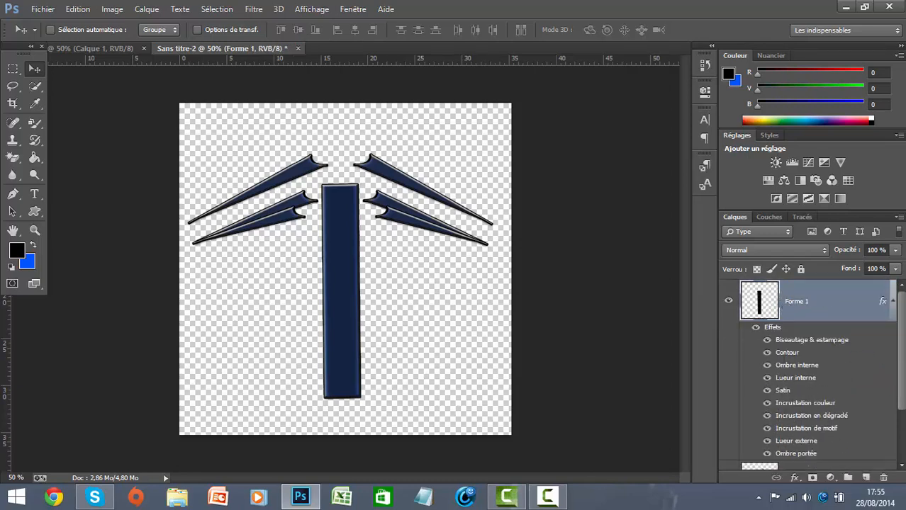
# Merge the Forme 1 copie 3 layer down into Forme 1 copie 2, combining both spike groups.
pyautogui.scroll(-3, 902, 387)
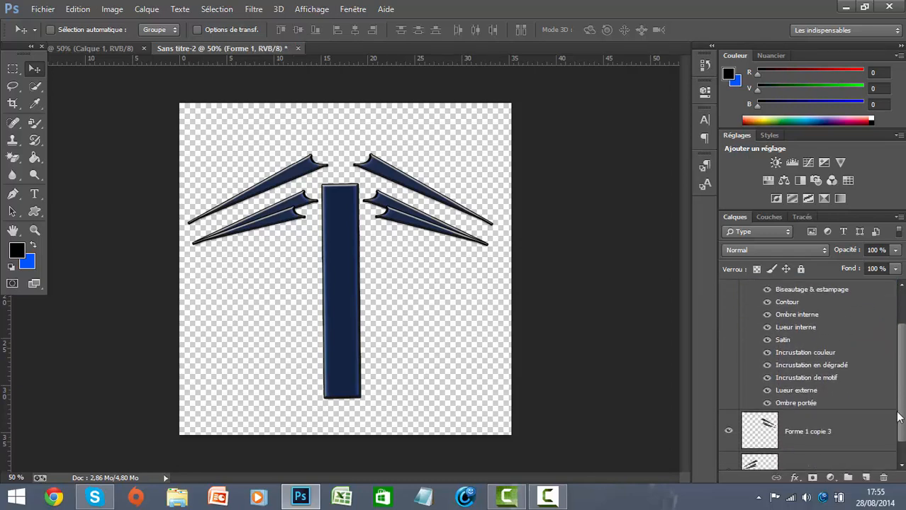
pyautogui.click(816, 420)
pyautogui.rightClick(780, 424)
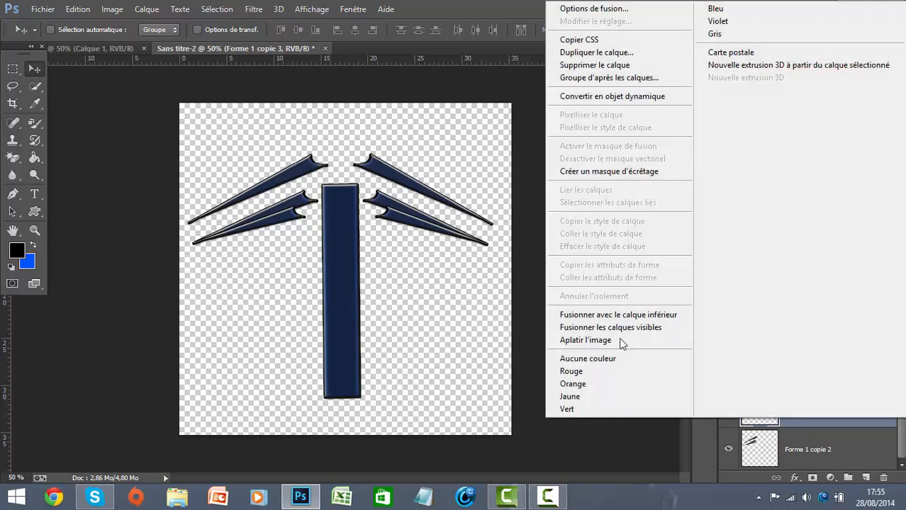
pyautogui.click(585, 320)
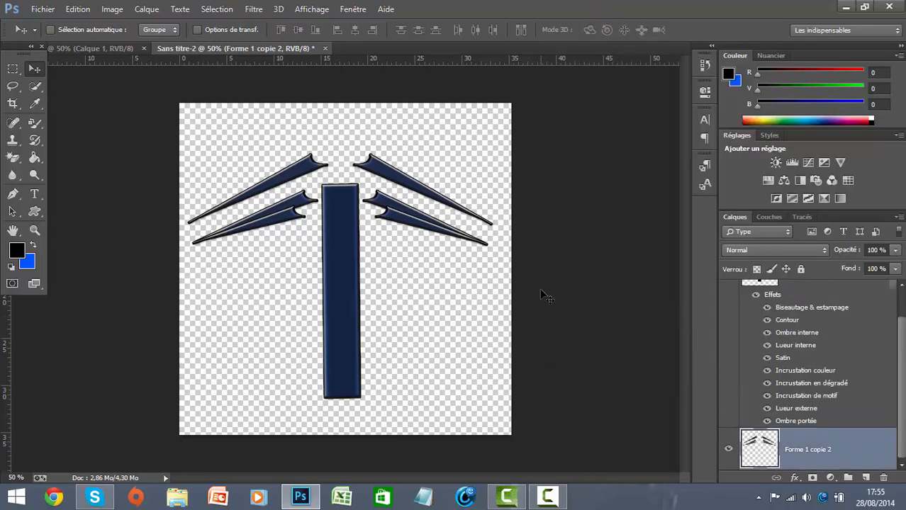
# Nudge the merged spikes upward and slightly right until the lower spikes' inner ends sit just above the bar's top edge.
pyautogui.press('Up')
pyautogui.press('Up')
pyautogui.press('Up')
pyautogui.press('Up')
pyautogui.press('Up')
pyautogui.press('Up')
pyautogui.press('Up')
pyautogui.press('Up')
pyautogui.press('Up')
pyautogui.press('Up')
pyautogui.press('Up')
pyautogui.press('Up')
pyautogui.press('Up')
pyautogui.press('Up')
pyautogui.press('Up')
pyautogui.press('Up')
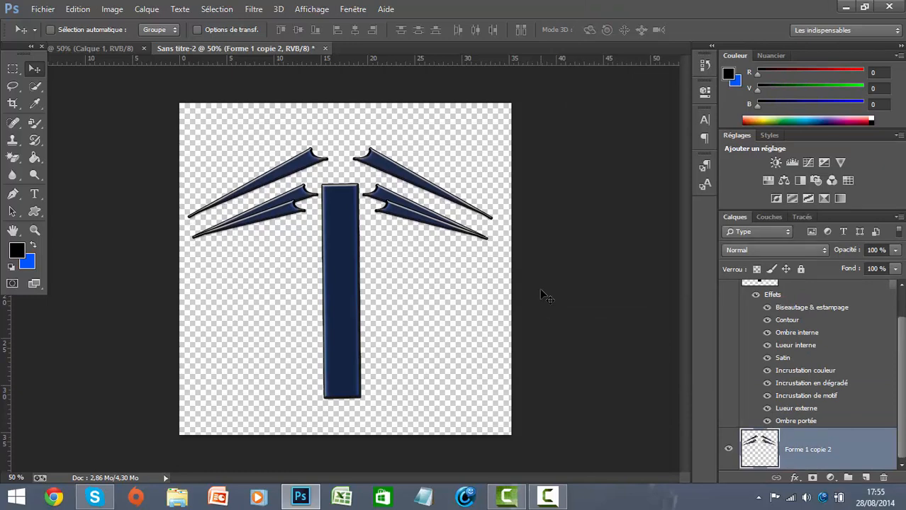
pyautogui.press('Up')
pyautogui.press('Up')
pyautogui.press('Up')
pyautogui.press('Up')
pyautogui.press('Up')
pyautogui.press('Up')
pyautogui.press('Up')
pyautogui.press('Up')
pyautogui.press('Up')
pyautogui.press('Up')
pyautogui.press('Up')
pyautogui.press('Up')
pyautogui.press('Up')
pyautogui.press('Up')
pyautogui.press('Up')
pyautogui.press('Up')
pyautogui.press('Up')
pyautogui.press('Up')
pyautogui.press('Up')
pyautogui.press('Up')
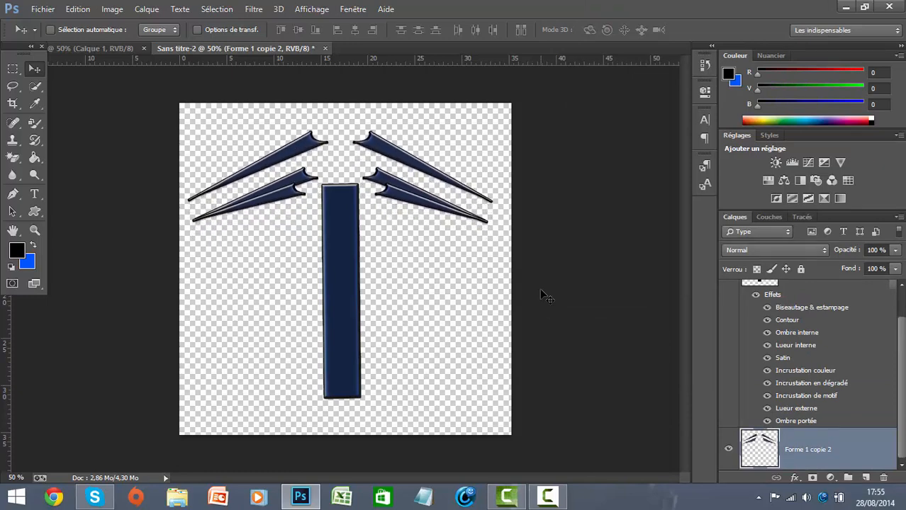
pyautogui.press('Up')
pyautogui.press('Up')
pyautogui.press('Up')
pyautogui.press('Up')
pyautogui.press('Up')
pyautogui.press('Up')
pyautogui.press('Up')
pyautogui.press('Up')
pyautogui.press('Up')
pyautogui.press('Up')
pyautogui.press('Up')
pyautogui.press('Up')
pyautogui.press('Up')
pyautogui.press('Up')
pyautogui.press('Up')
pyautogui.press('Up')
pyautogui.press('Up')
pyautogui.press('Up')
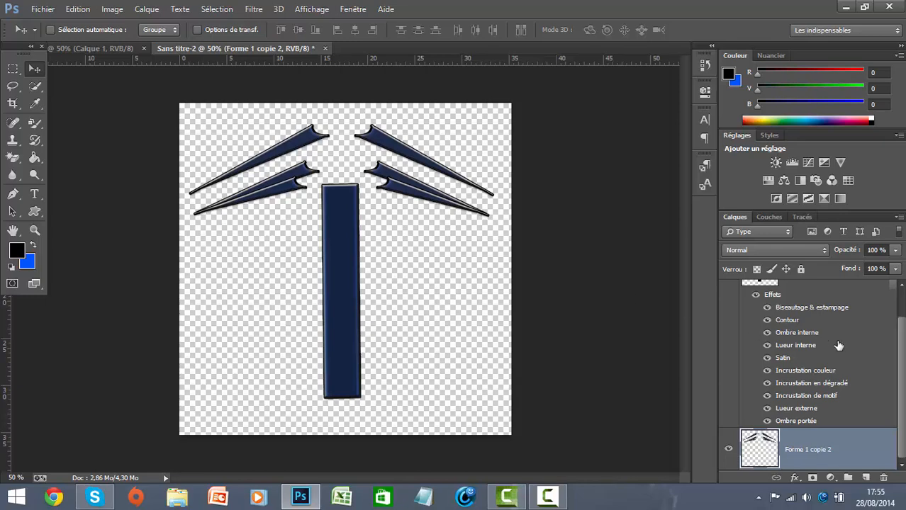
# Nudge the Forme 1 bar slightly right and up until its top edge is level with the lower spikes' upper tips.
pyautogui.scroll(2, 797, 312)
pyautogui.click(798, 304)
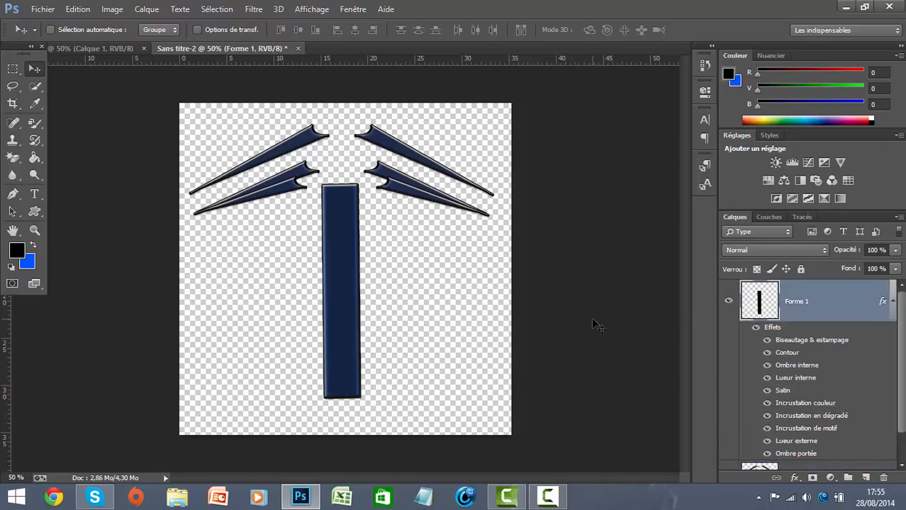
pyautogui.press('Right')
pyautogui.press('Right')
pyautogui.press('Up')
pyautogui.press('Up')
pyautogui.press('Up')
pyautogui.press('Up')
pyautogui.press('Up')
pyautogui.press('Up')
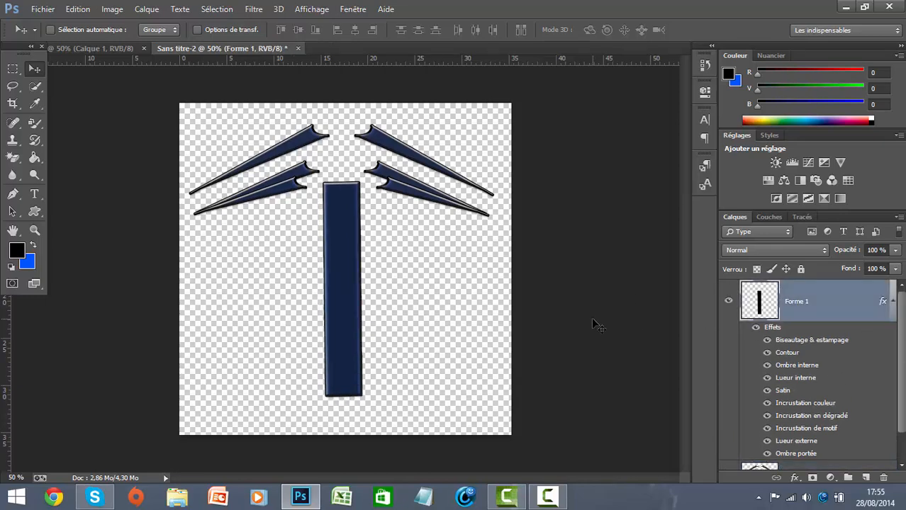
pyautogui.press('Up')
pyautogui.press('Up')
pyautogui.press('Up')
pyautogui.press('Up')
pyautogui.press('Up')
pyautogui.press('Up')
pyautogui.press('Up')
pyautogui.press('Up')
pyautogui.press('Up')
pyautogui.press('Up')
pyautogui.press('Up')
pyautogui.press('Up')
pyautogui.press('Up')
pyautogui.press('Up')
pyautogui.press('Up')
pyautogui.press('Up')
pyautogui.press('Up')
pyautogui.press('Up')
pyautogui.press('Up')
pyautogui.press('Up')
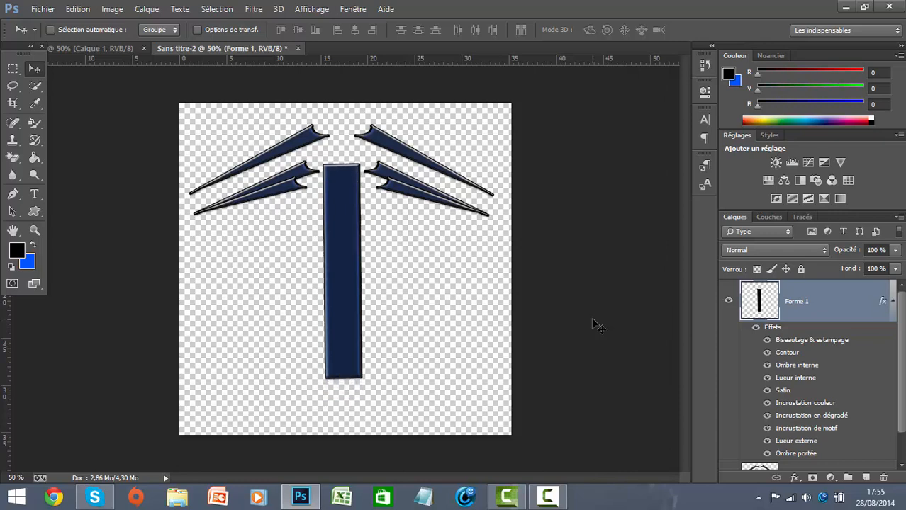
pyautogui.press('Up')
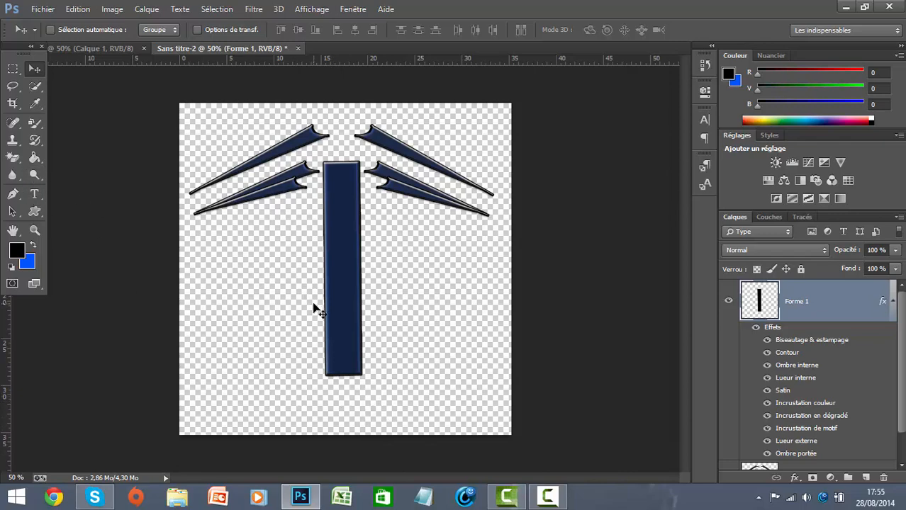
# Nudge the Forme 1 bar upward until its top edge sits just above the lower spikes' upper tips.
pyautogui.press('Up')
pyautogui.press('Up')
pyautogui.press('Up')
pyautogui.press('Up')
pyautogui.press('Up')
pyautogui.press('Up')
pyautogui.press('Up')
pyautogui.press('Up')
pyautogui.press('Up')
pyautogui.press('Up')
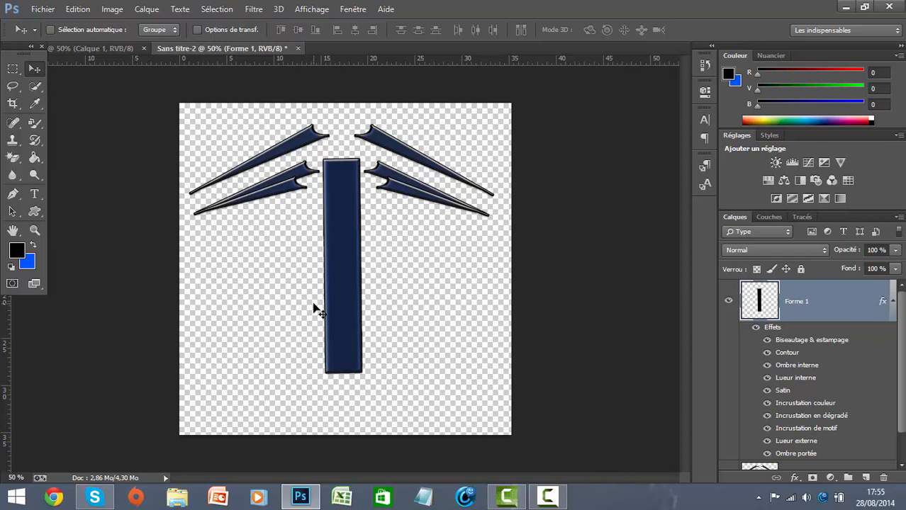
pyautogui.press('Down')
pyautogui.press('Down')
pyautogui.press('Down')
# Draw a black pentagon custom shape about 94 × 82 px below the left spikes, near the canvas's lower edge.
pyautogui.click(12, 193)
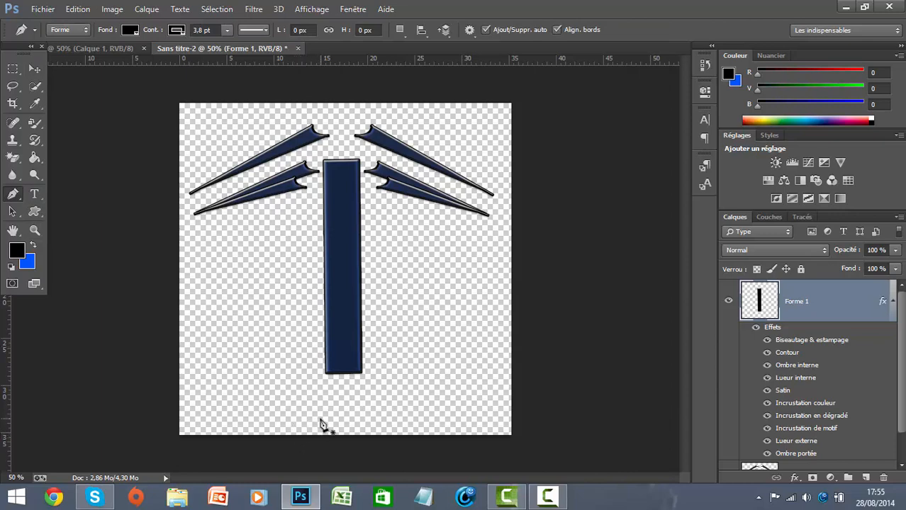
pyautogui.click(37, 213)
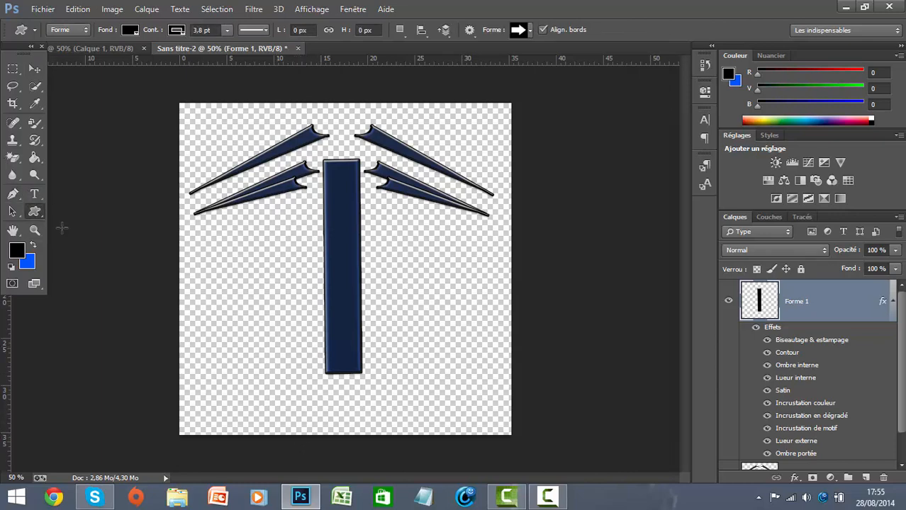
pyautogui.click(527, 30)
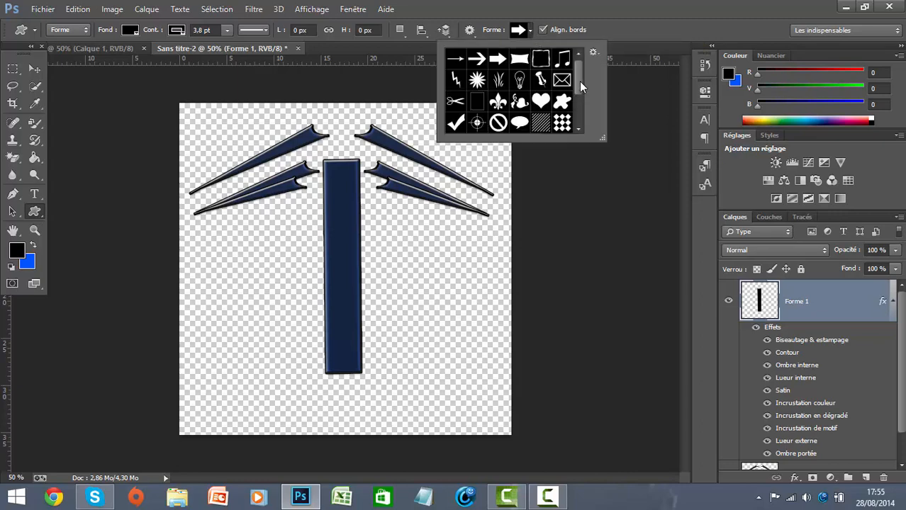
pyautogui.moveTo(579, 81); pyautogui.dragTo(587, 105)
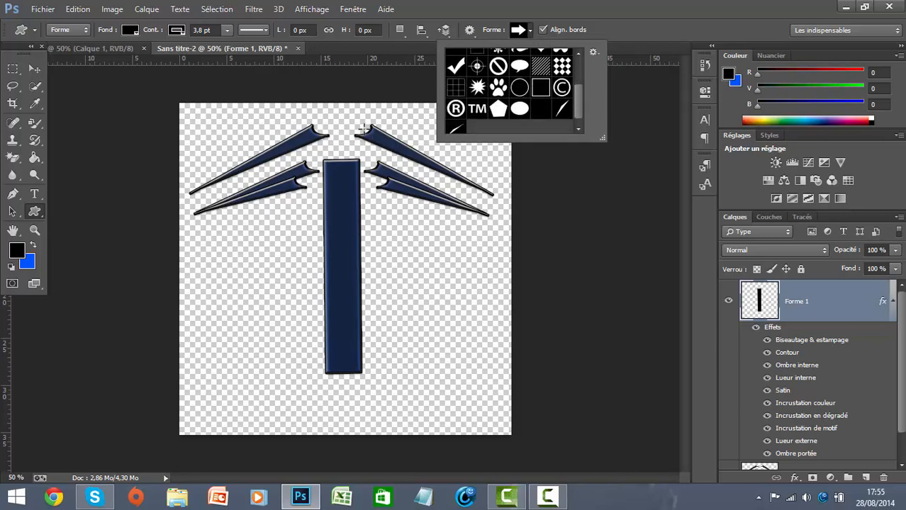
pyautogui.moveTo(579, 102)
pyautogui.mouseDown()
pyautogui.moveTo(574, 71)
pyautogui.moveTo(582, 98)
pyautogui.mouseUp()
pyautogui.click(498, 118)
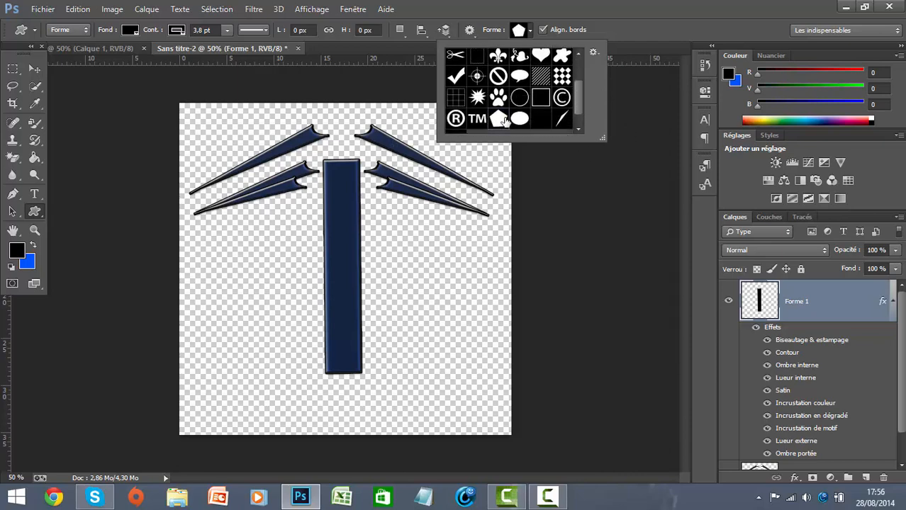
pyautogui.click(531, 32)
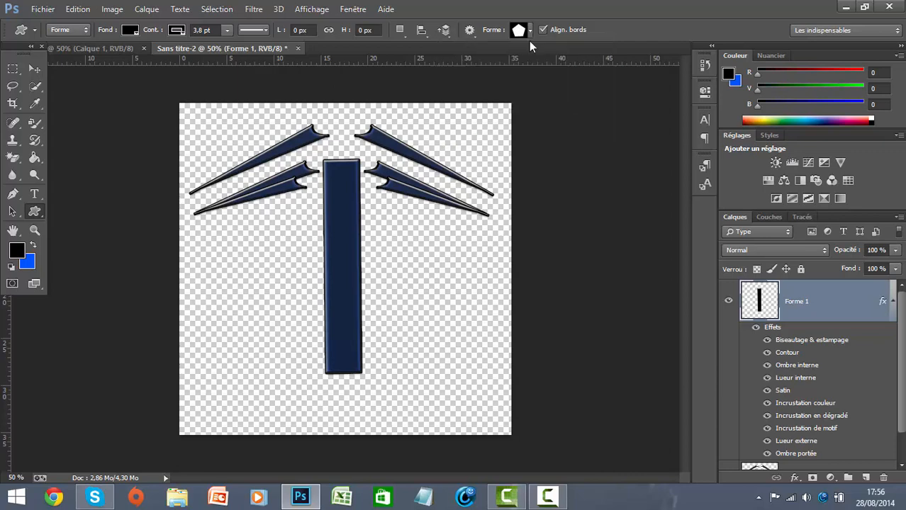
pyautogui.moveTo(228, 374); pyautogui.dragTo(261, 403)
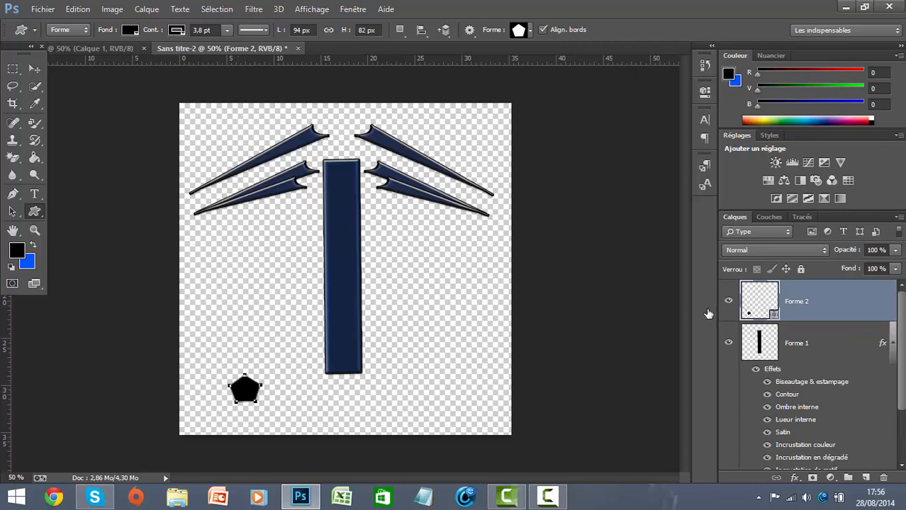
# Move the black pentagon onto the lower end of the vertical bar.
pyautogui.click(32, 73)
pyautogui.hotkey('shift', 'Right')
pyautogui.hotkey('shift', 'Right')
pyautogui.hotkey('shift', 'Right')
pyautogui.hotkey('shift', 'Right')
pyautogui.hotkey('shift', 'Right')
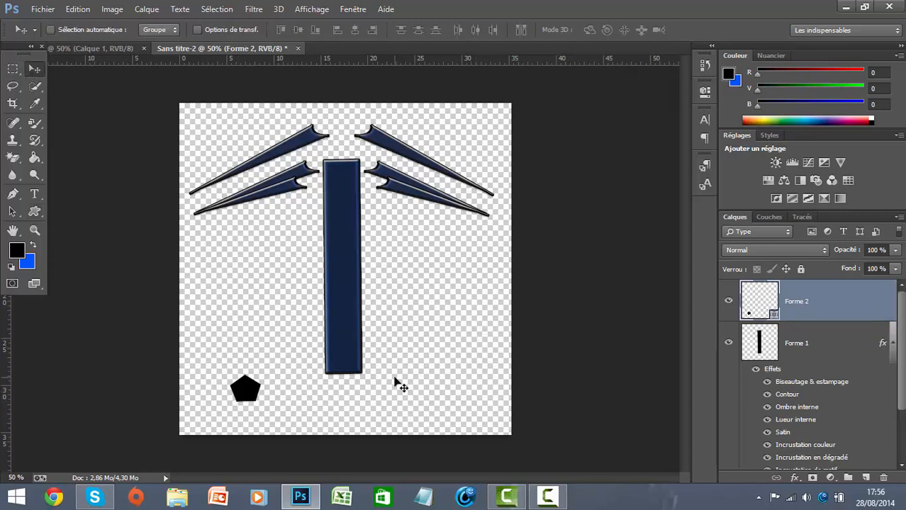
pyautogui.moveTo(273, 392); pyautogui.dragTo(353, 383)
# Rotate the pentagon about 180° so its point faces down, and apply the transformation.
pyautogui.click(77, 8)
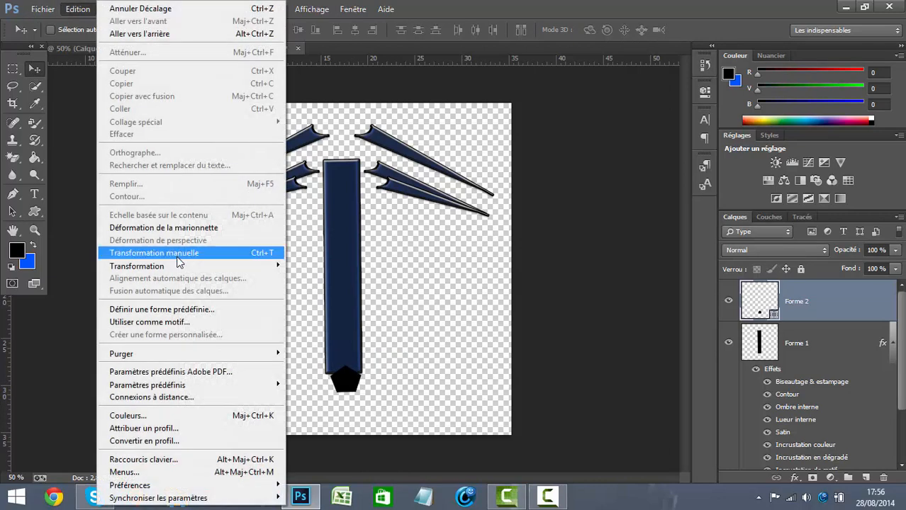
pyautogui.moveTo(212, 266)
pyautogui.click(312, 293)
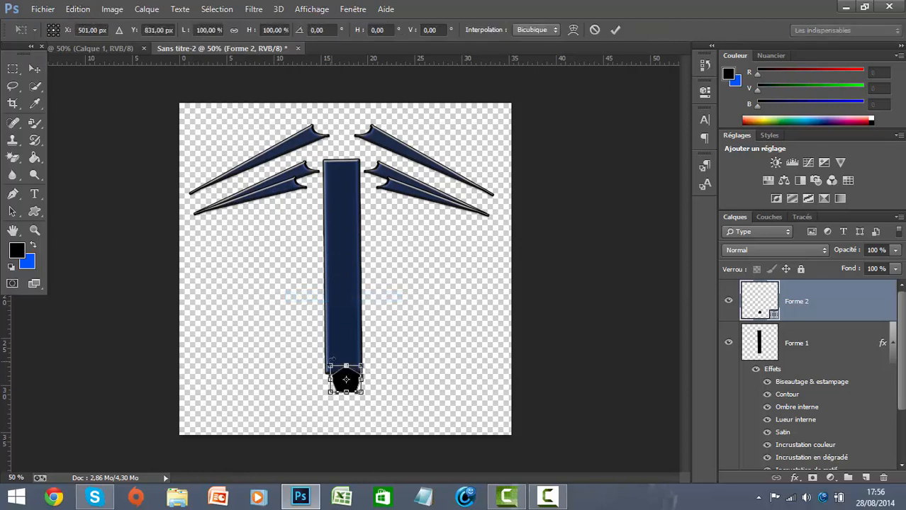
pyautogui.moveTo(317, 358); pyautogui.dragTo(364, 398)
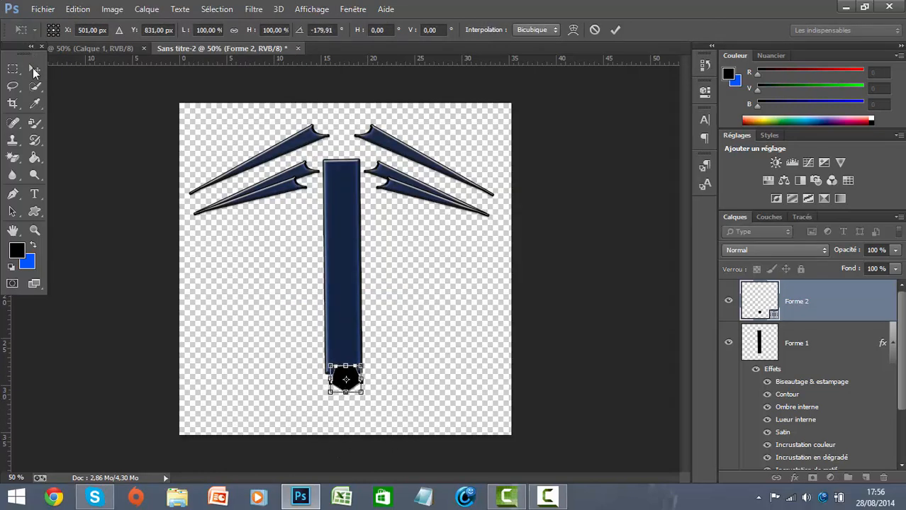
pyautogui.click(33, 68)
pyautogui.press('Return')
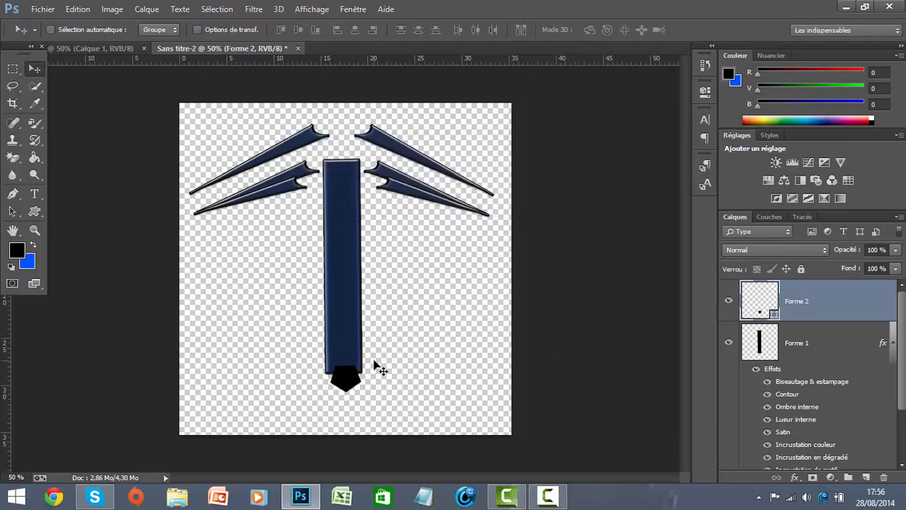
# Scale the pentagon to about 181% width and 101% height so it extends past both sides of the bar.
pyautogui.click(78, 9)
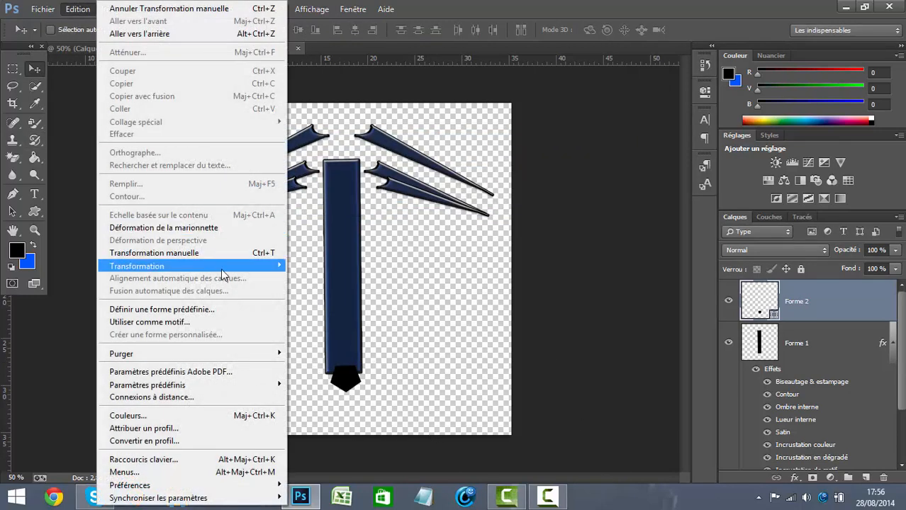
pyautogui.moveTo(222, 273)
pyautogui.click(301, 286)
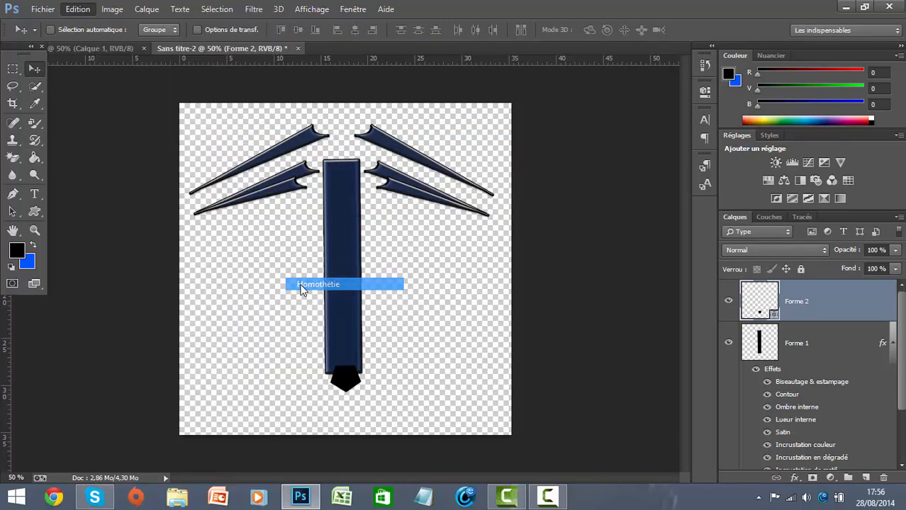
pyautogui.moveTo(328, 363)
pyautogui.mouseDown()
pyautogui.moveTo(314, 352)
pyautogui.moveTo(316, 367)
pyautogui.mouseUp()
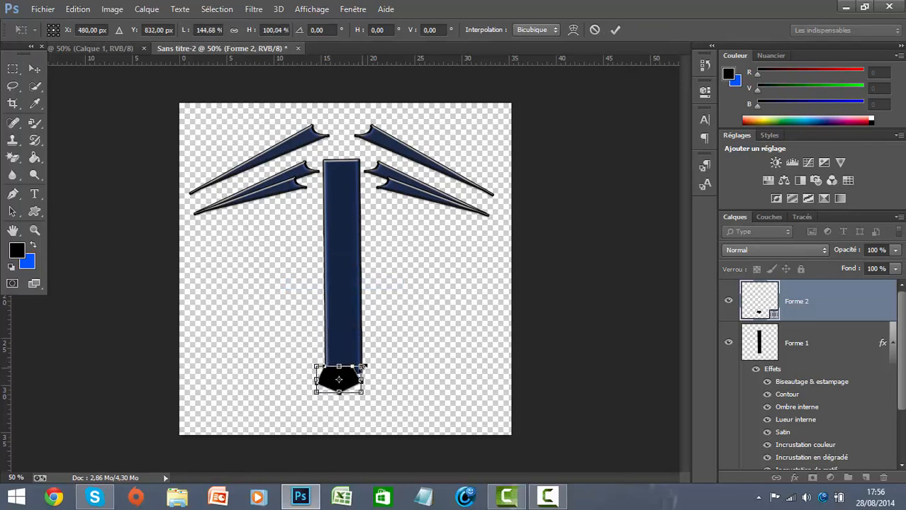
pyautogui.moveTo(363, 381); pyautogui.dragTo(376, 381)
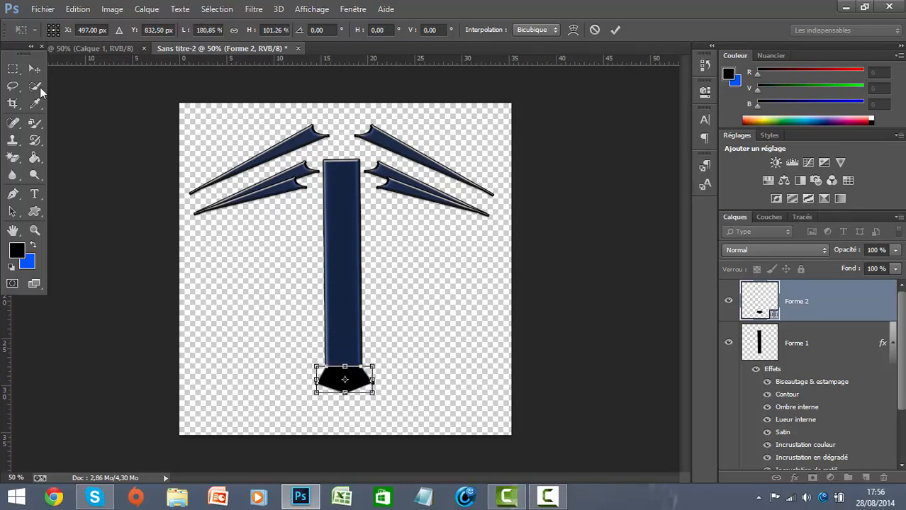
pyautogui.click(34, 69)
pyautogui.click(348, 195)
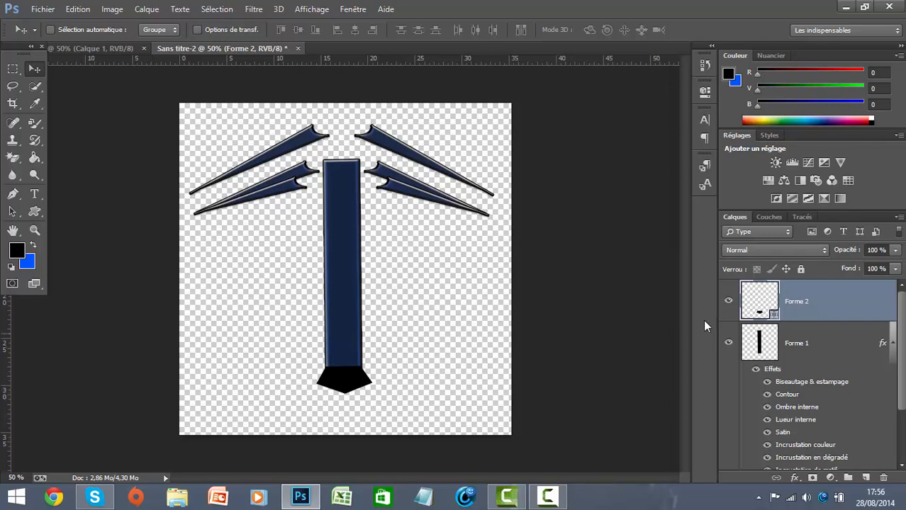
# Nudge the Forme 2 pentagon horizontally until it is centered under the bar.
pyautogui.rightClick(767, 308)
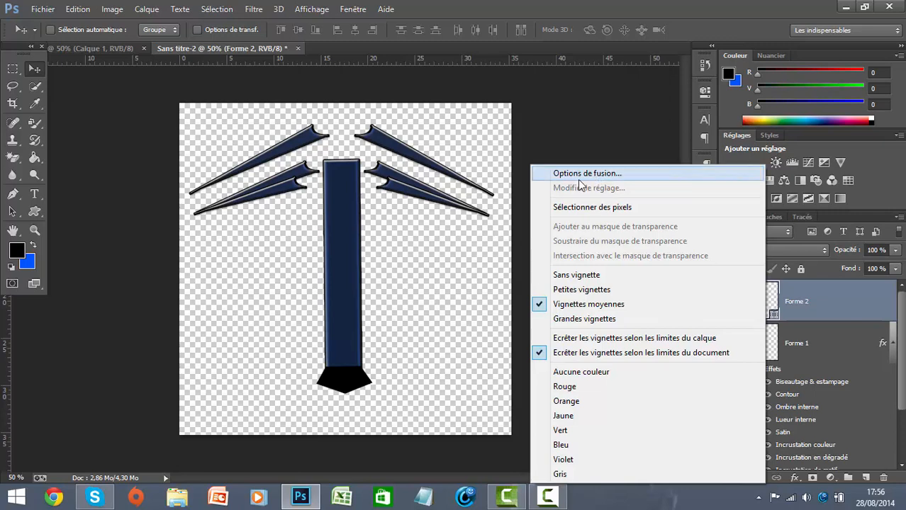
pyautogui.click(542, 135)
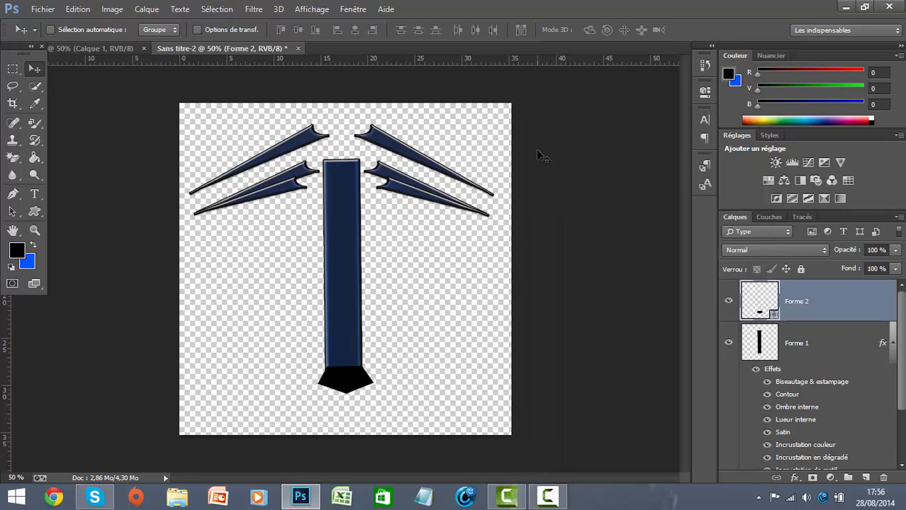
pyautogui.press('Left')
pyautogui.press('Left')
pyautogui.press('Left')
pyautogui.press('Left')
pyautogui.press('Left')
pyautogui.press('Left')
pyautogui.press('Right')
pyautogui.press('Right')
# Enable Biseautage & estampage with its Contour, plus Contour, Ombre interne, Lueur interne and Satin effects on the Forme 2 layer.
pyautogui.rightClick(797, 309)
pyautogui.click(469, 70)
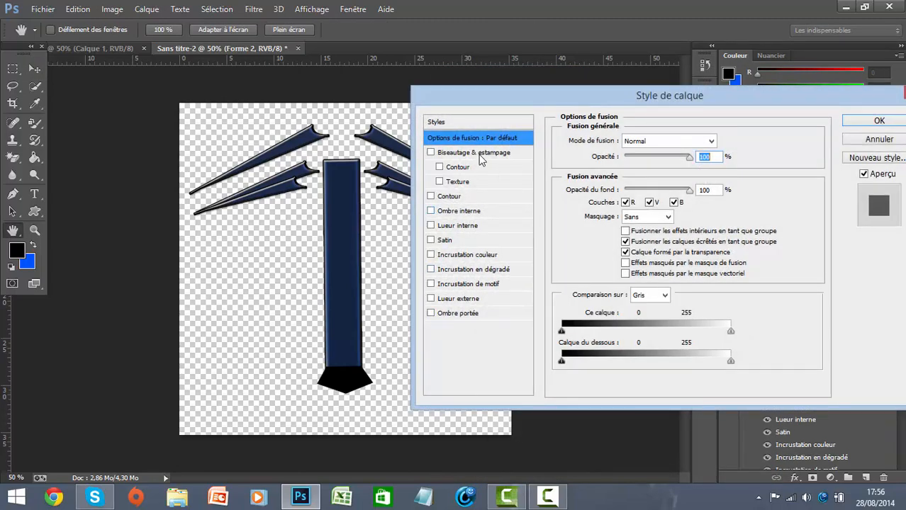
pyautogui.click(431, 153)
pyautogui.click(439, 167)
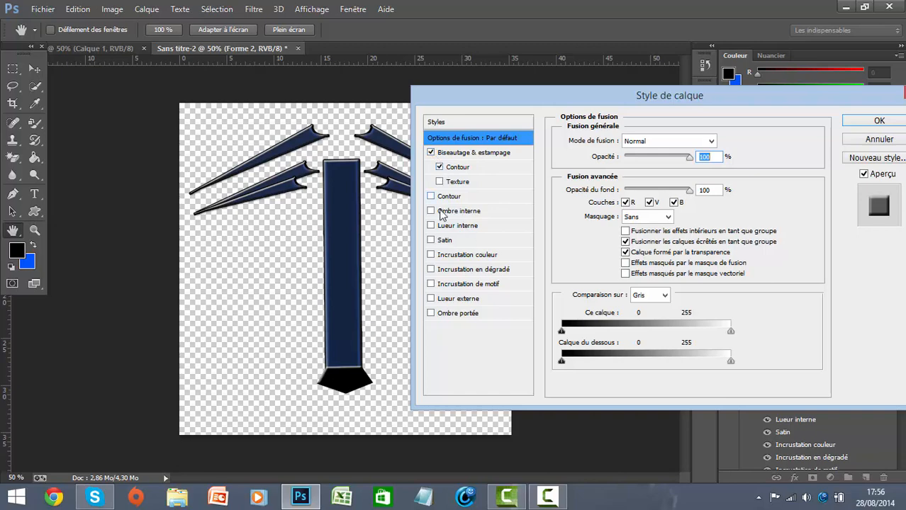
pyautogui.click(431, 197)
pyautogui.click(431, 211)
pyautogui.click(431, 225)
pyautogui.click(431, 239)
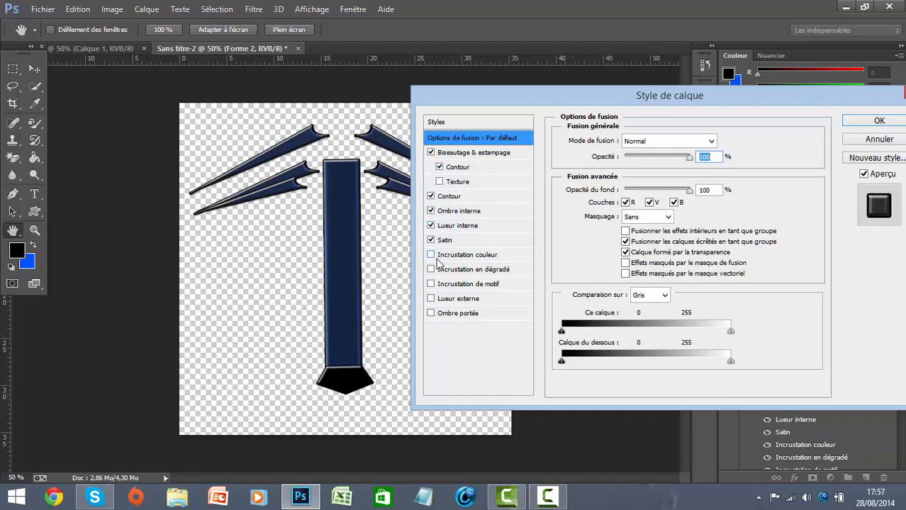
# Enable Incrustation couleur on the Forme 2 layer and choose a blue overlay hue of 230°.
pyautogui.click(446, 255)
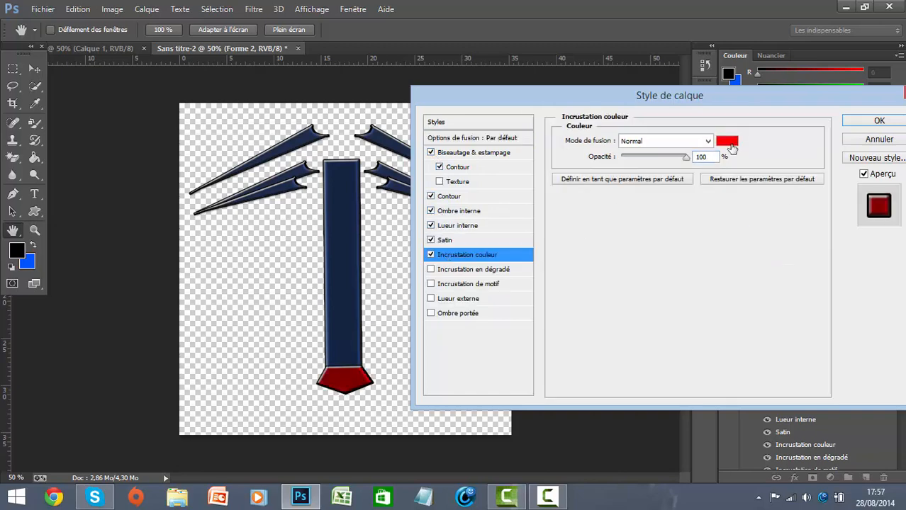
pyautogui.click(730, 144)
pyautogui.click(712, 211)
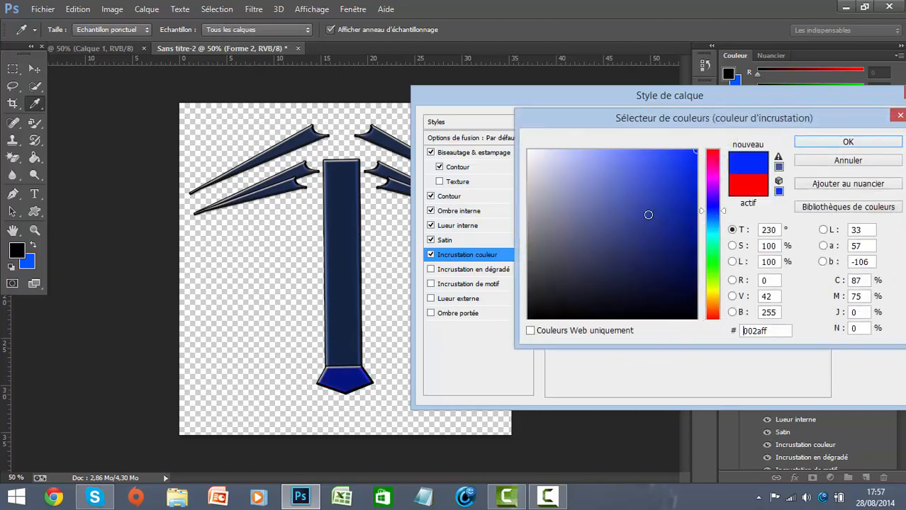
# Set the Forme 2 color overlay to the dark blue #202a5c, matching the bar.
pyautogui.click(648, 215)
pyautogui.click(633, 215)
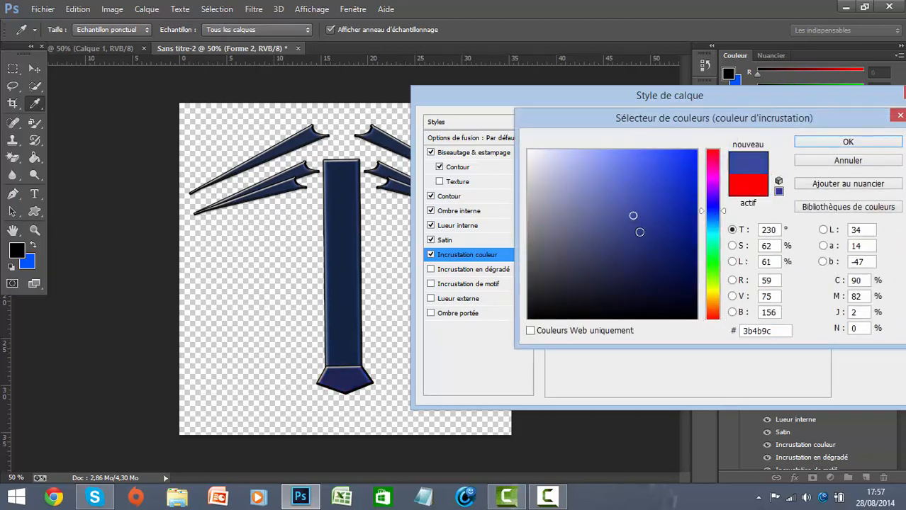
pyautogui.click(628, 200)
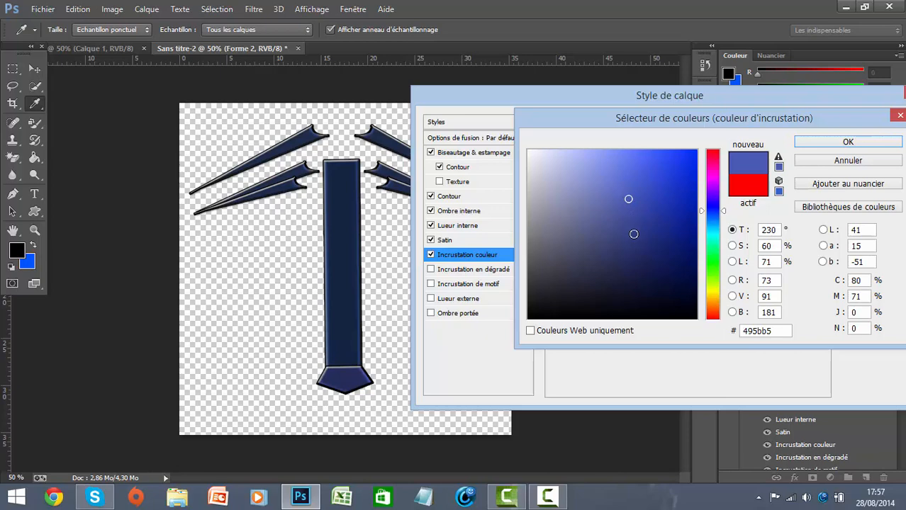
pyautogui.moveTo(634, 234)
pyautogui.mouseDown()
pyautogui.moveTo(635, 253)
pyautogui.moveTo(626, 250)
pyautogui.mouseUp()
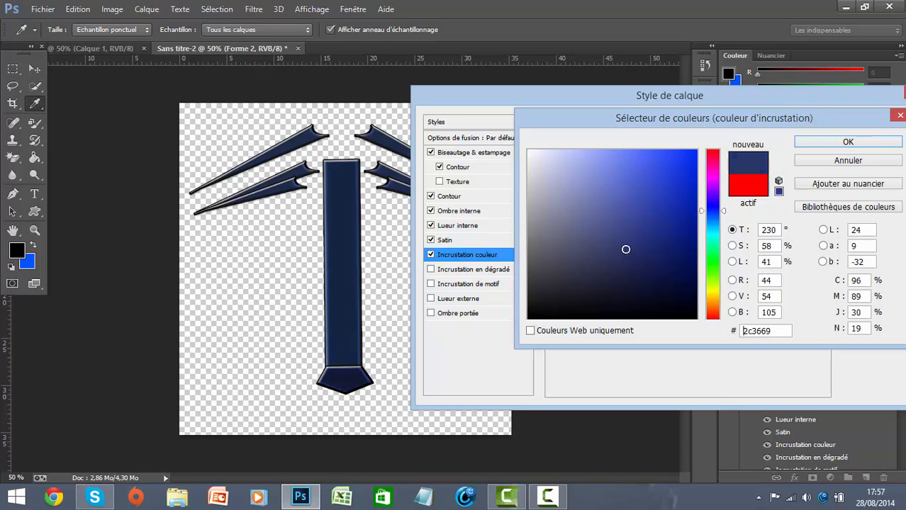
pyautogui.click(647, 238)
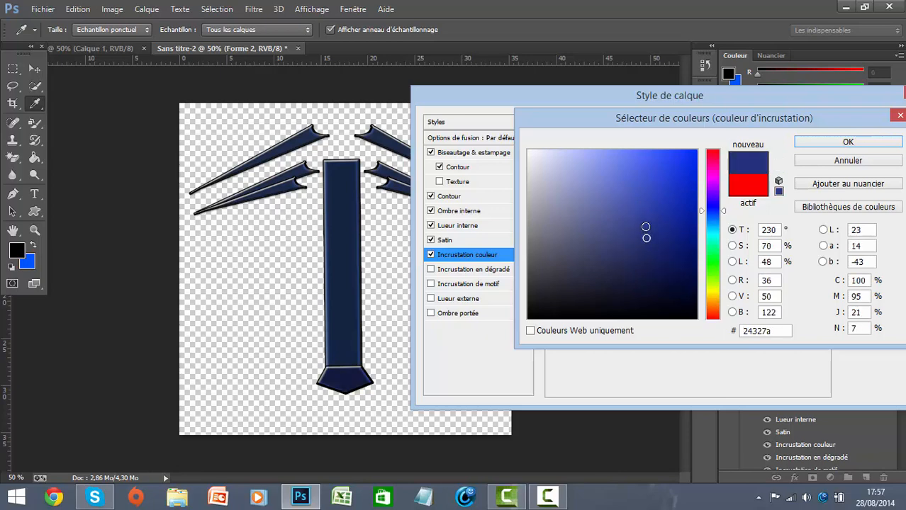
pyautogui.click(646, 227)
pyautogui.click(648, 212)
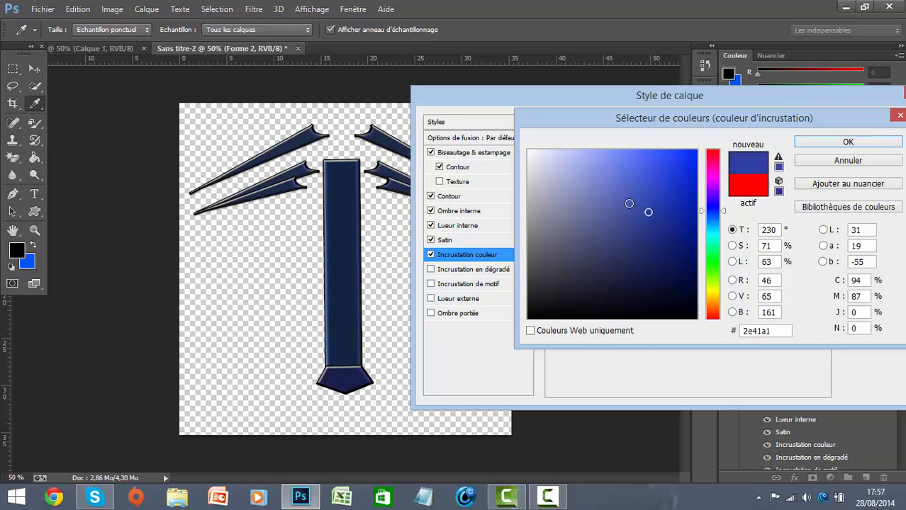
pyautogui.click(645, 204)
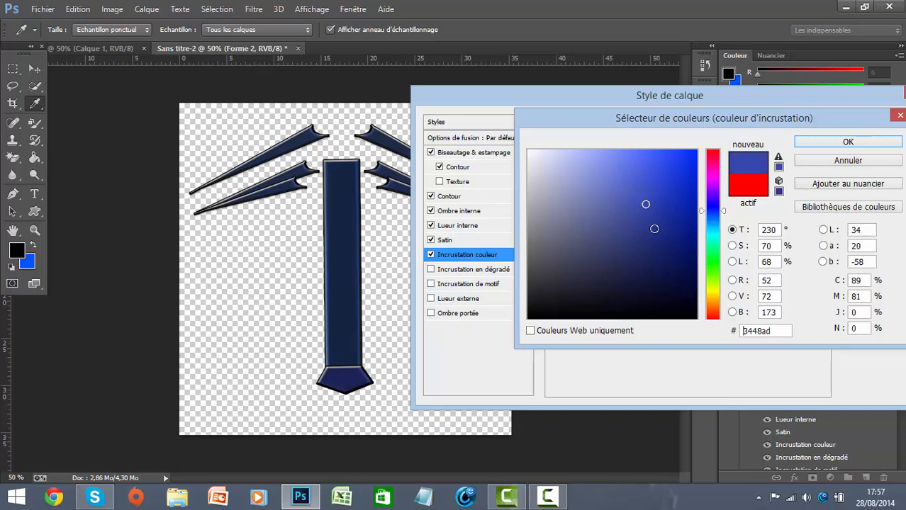
pyautogui.click(642, 237)
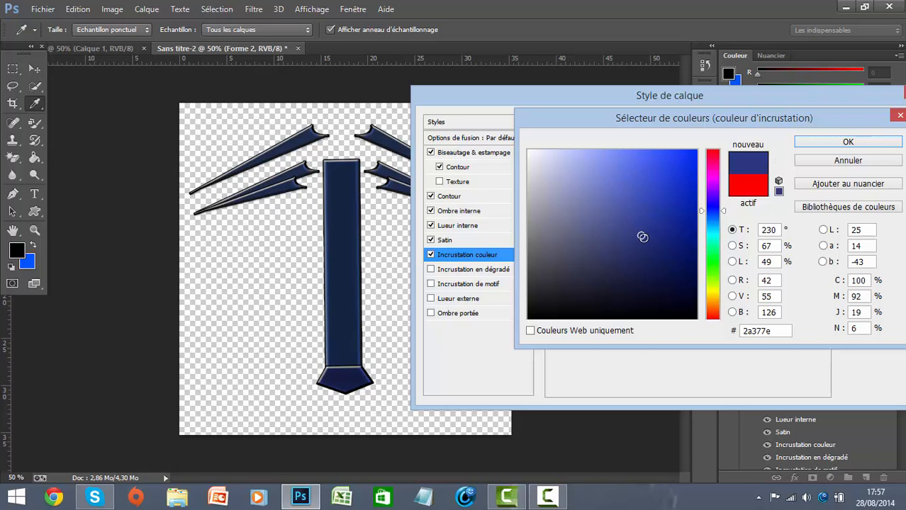
pyautogui.click(651, 254)
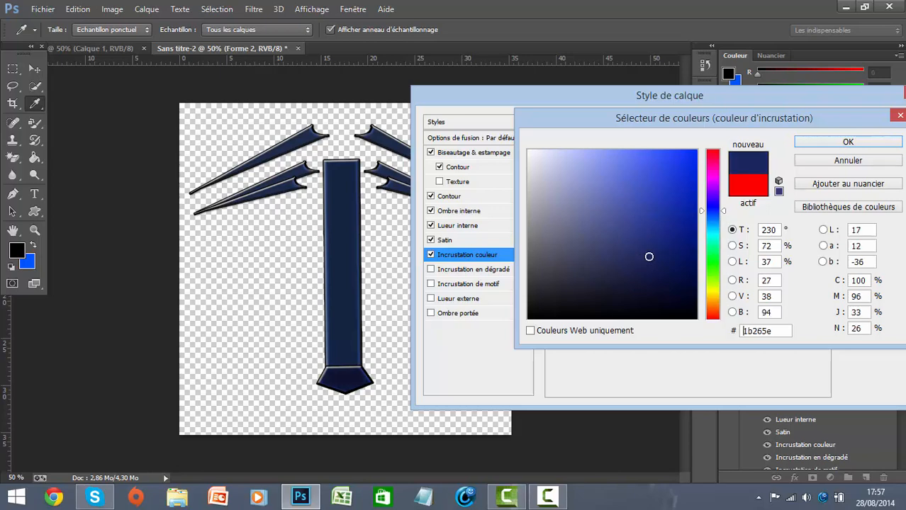
pyautogui.moveTo(651, 255); pyautogui.dragTo(651, 243)
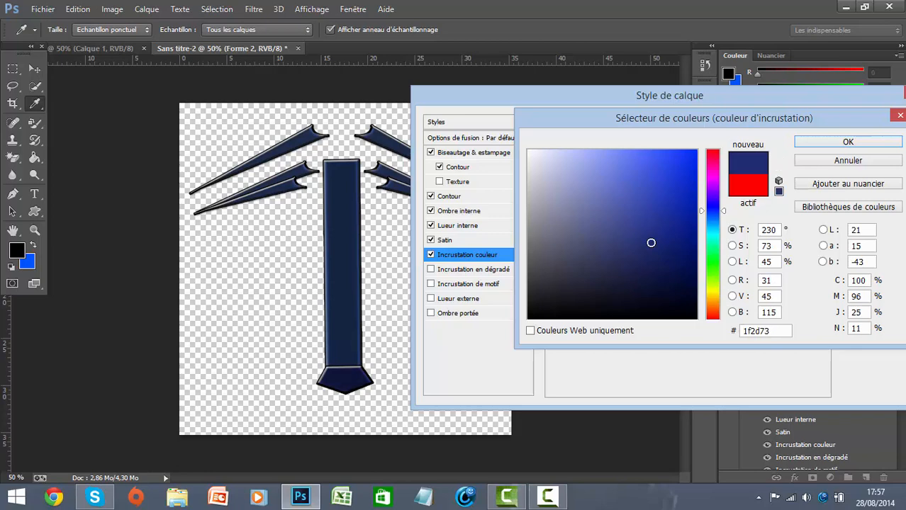
pyautogui.click(641, 223)
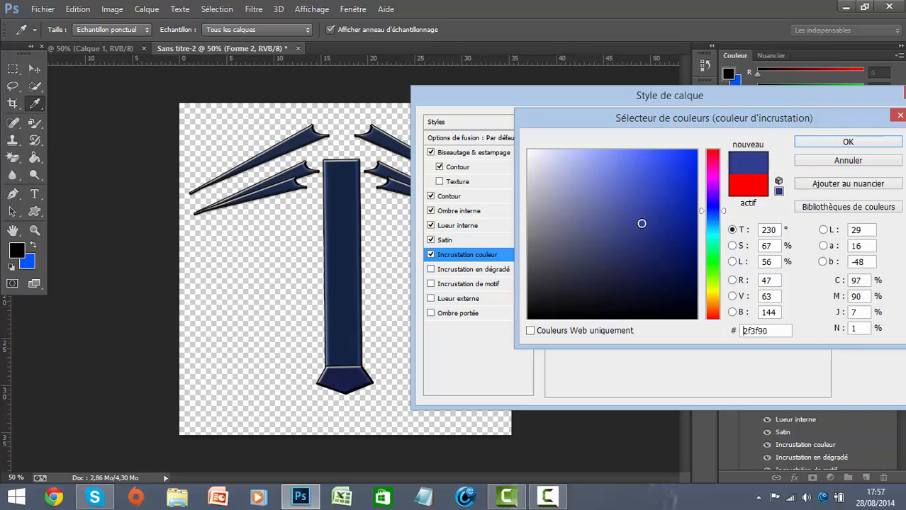
pyautogui.moveTo(642, 224)
pyautogui.mouseDown()
pyautogui.moveTo(651, 211)
pyautogui.moveTo(670, 270)
pyautogui.moveTo(638, 290)
pyautogui.moveTo(644, 269)
pyautogui.mouseUp()
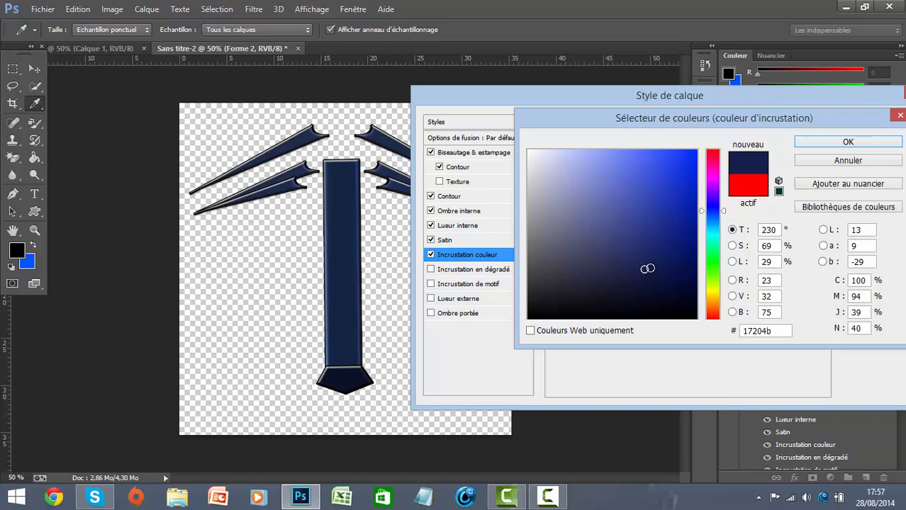
pyautogui.moveTo(650, 269)
pyautogui.mouseDown()
pyautogui.moveTo(660, 266)
pyautogui.moveTo(642, 269)
pyautogui.mouseUp()
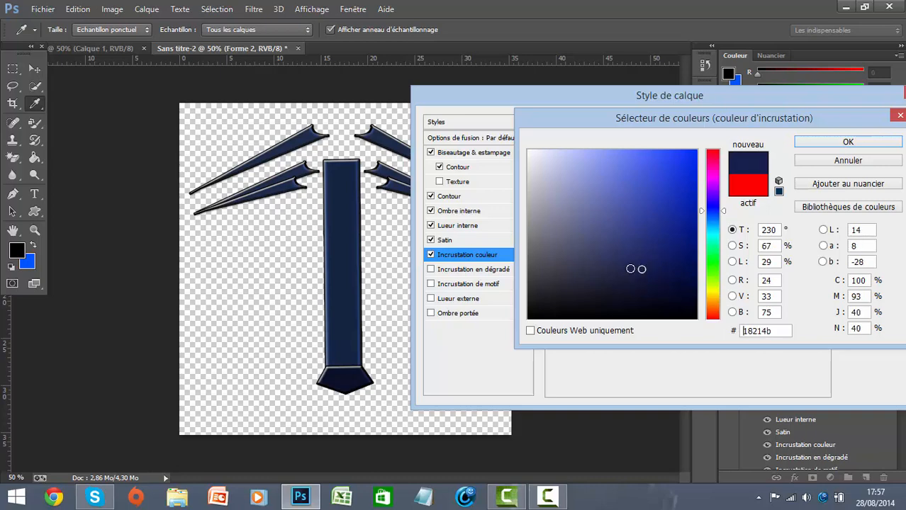
pyautogui.click(636, 270)
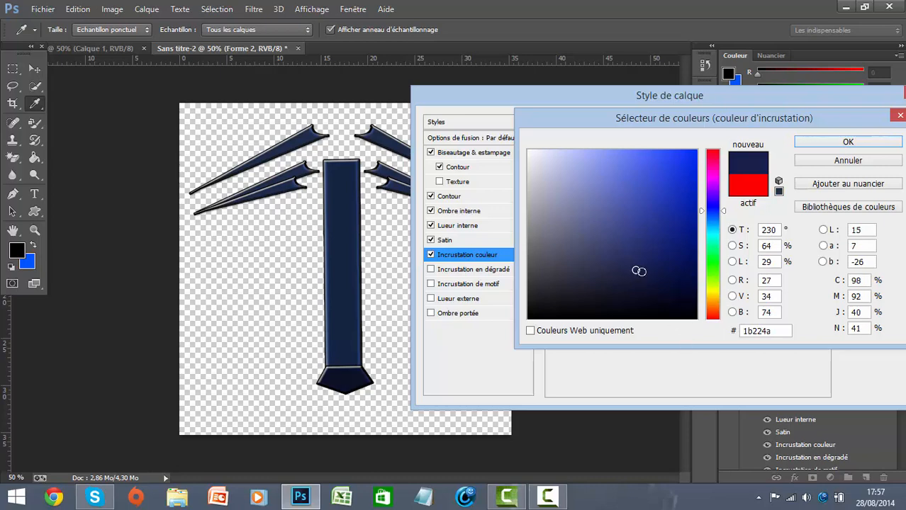
pyautogui.moveTo(638, 269); pyautogui.dragTo(646, 266)
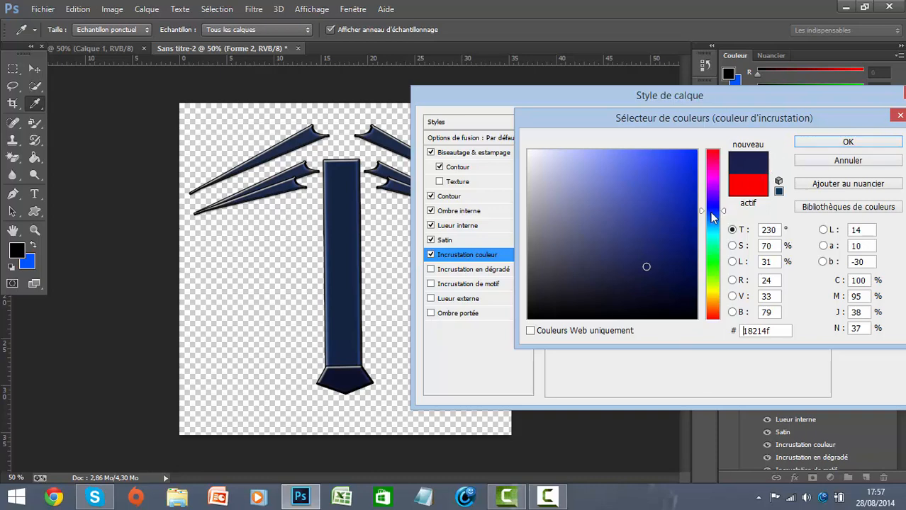
pyautogui.click(639, 252)
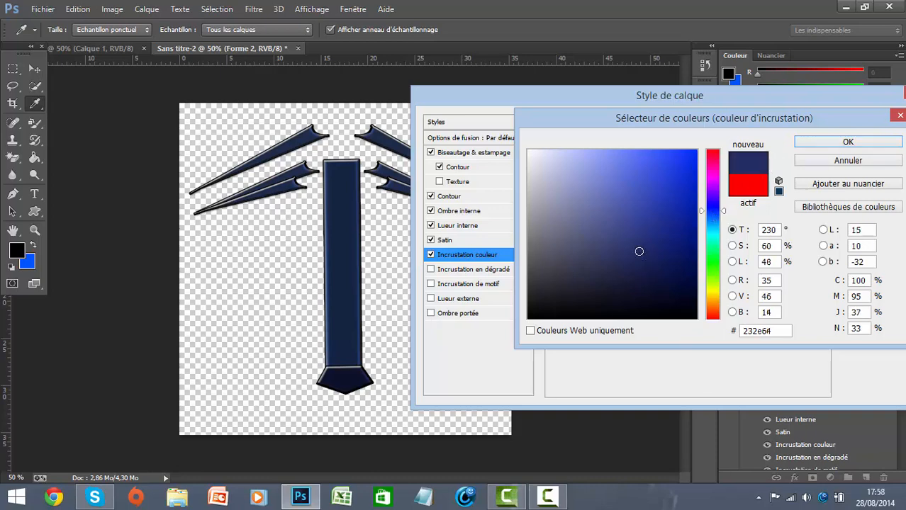
pyautogui.click(646, 251)
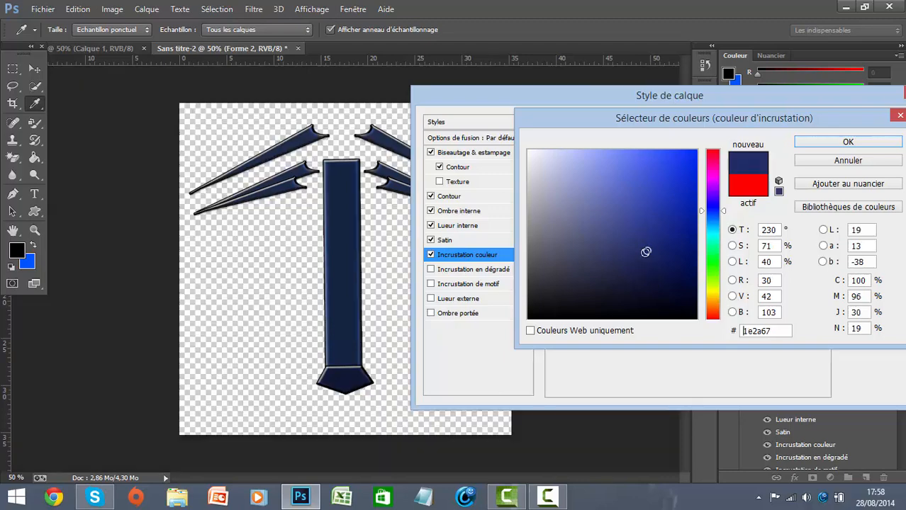
pyautogui.click(638, 258)
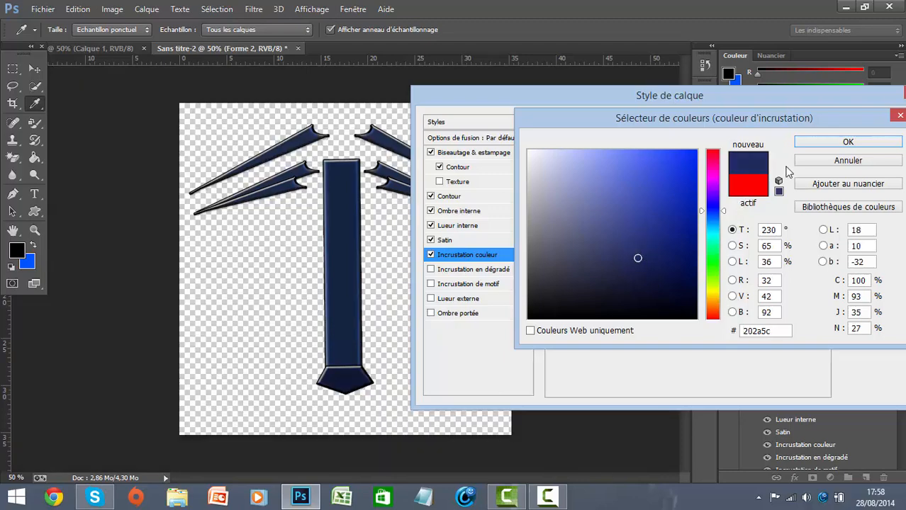
pyautogui.click(809, 144)
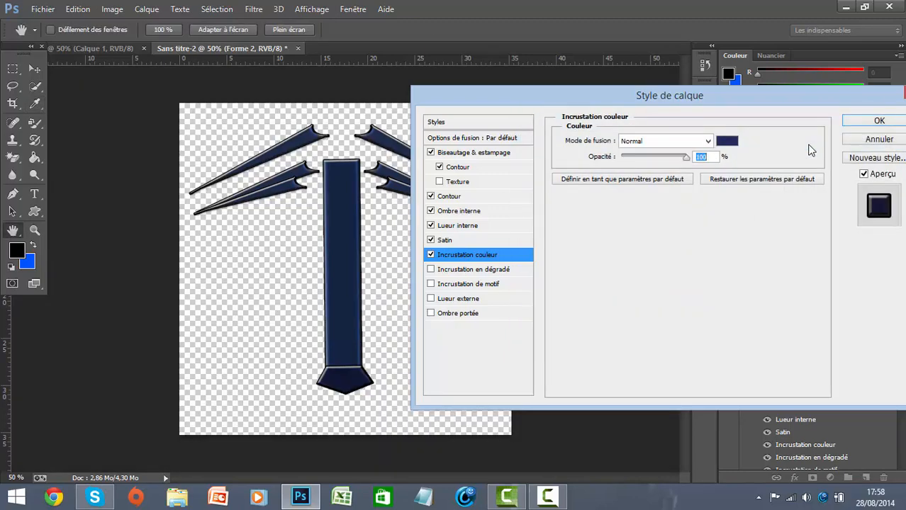
# Add Incrustation en dégradé, Incrustation de motif, Lueur externe and Ombre portée to Forme 2, keep Satin enabled, and apply the layer style.
pyautogui.click(443, 270)
pyautogui.click(443, 298)
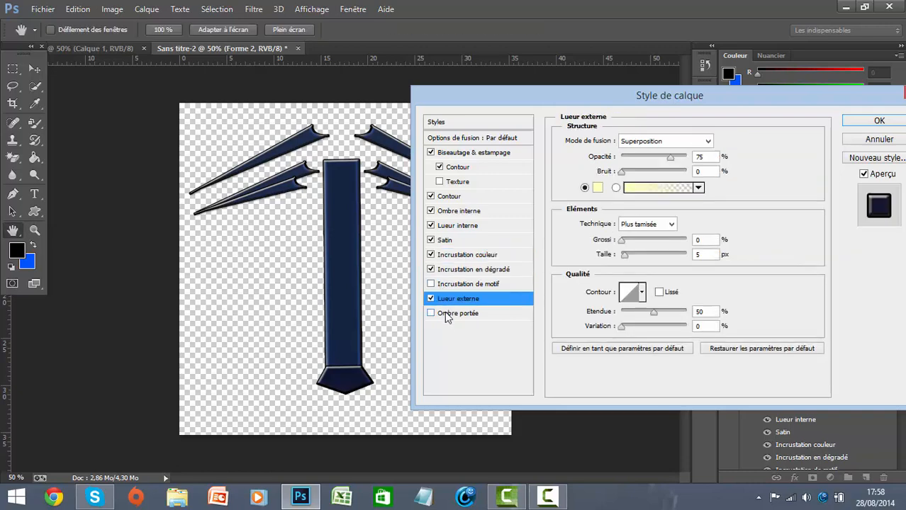
pyautogui.click(447, 313)
pyautogui.click(431, 284)
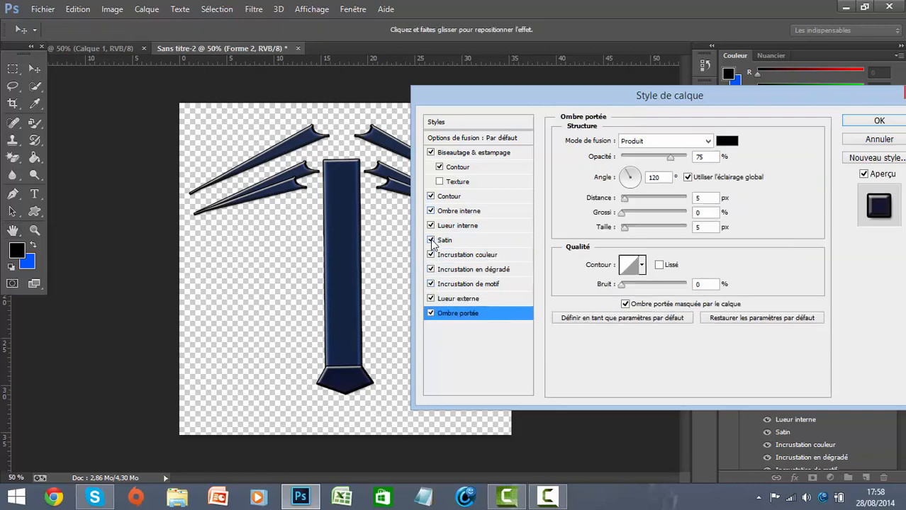
pyautogui.click(431, 241)
pyautogui.click(431, 241)
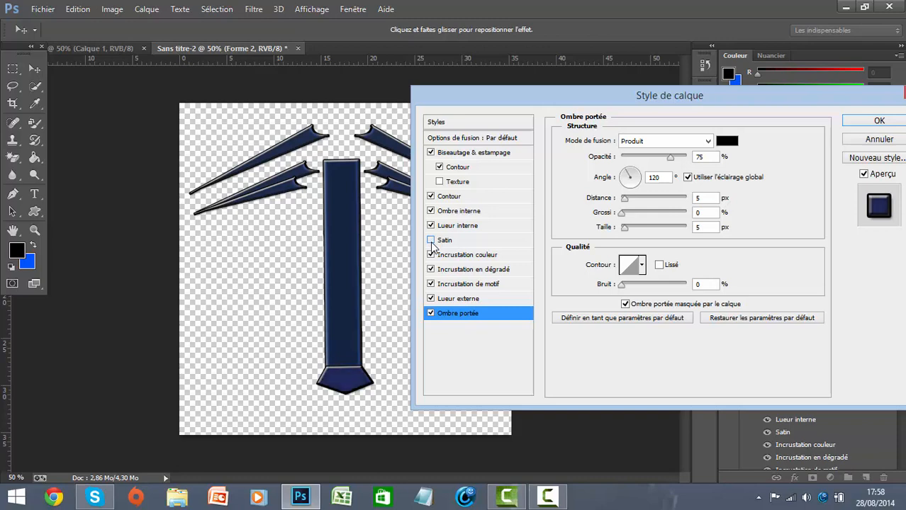
pyautogui.click(431, 241)
pyautogui.click(879, 122)
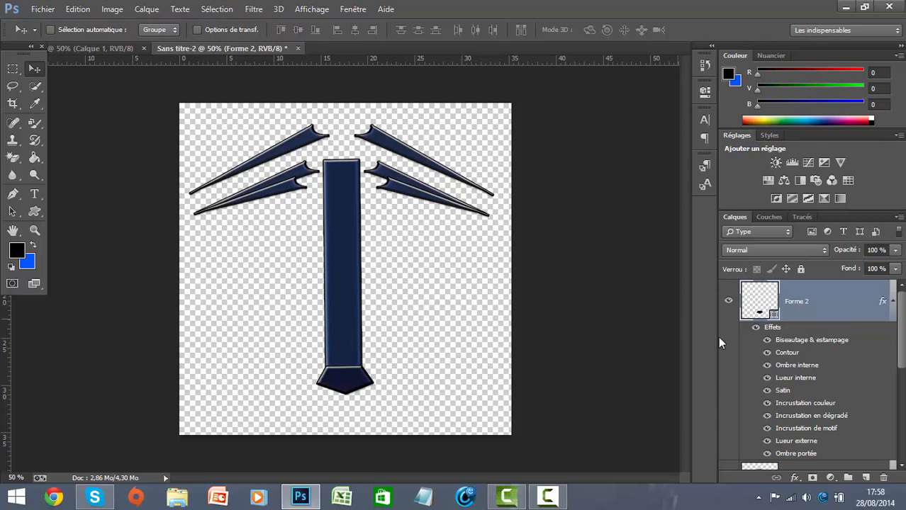
pyautogui.moveTo(902, 341)
pyautogui.mouseDown()
pyautogui.moveTo(903, 358)
pyautogui.moveTo(894, 347)
pyautogui.mouseUp()
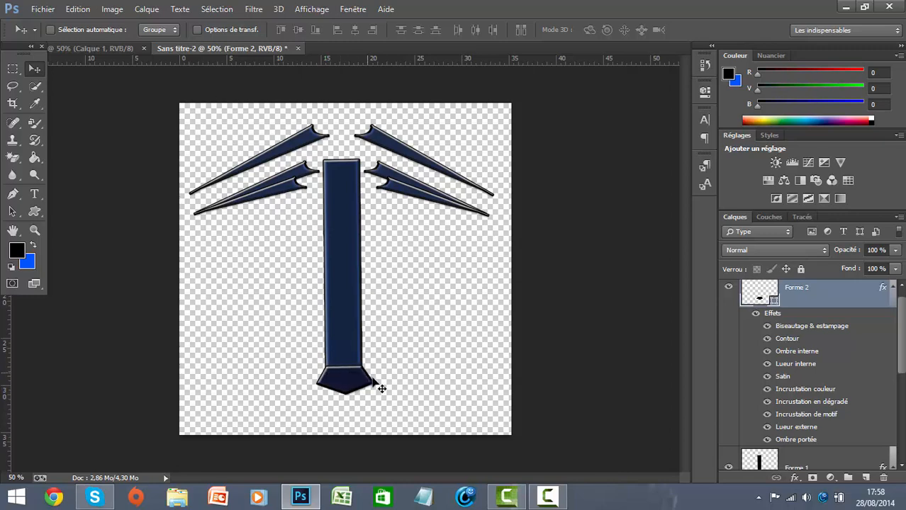
pyautogui.press('Right')
pyautogui.press('Left')
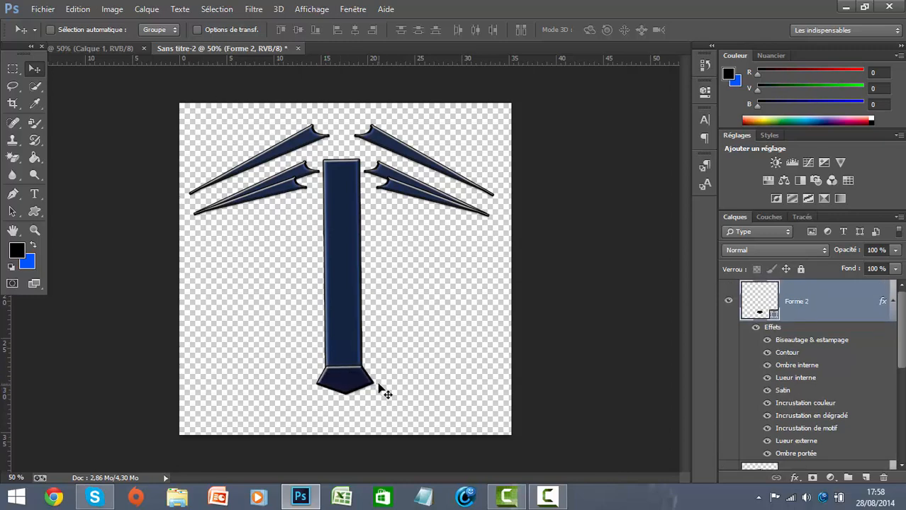
# Try merging the Forme 2 pentagon with the bar's layer below and undo the merge.
pyautogui.rightClick(808, 281)
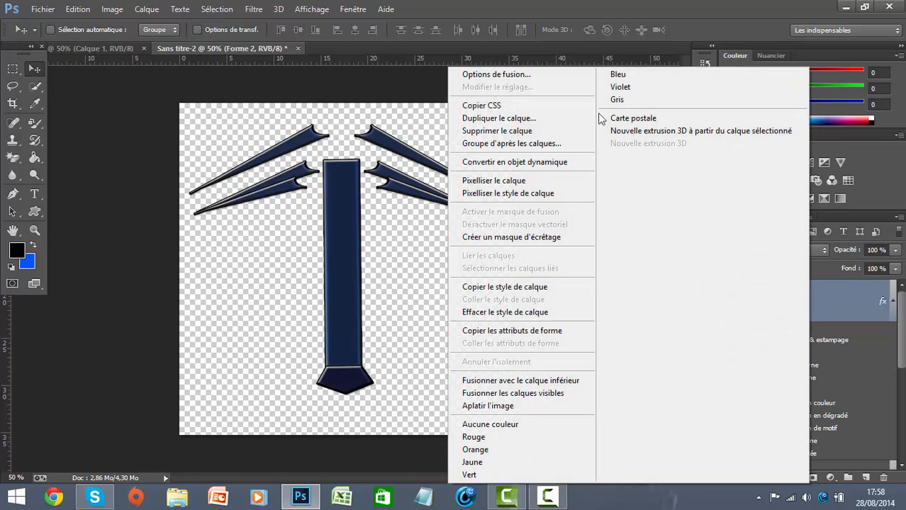
pyautogui.click(543, 380)
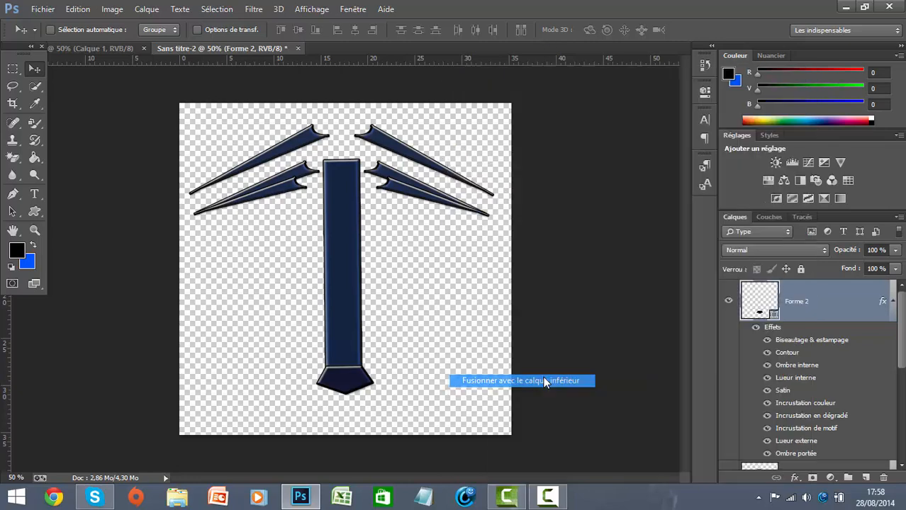
pyautogui.press('Left')
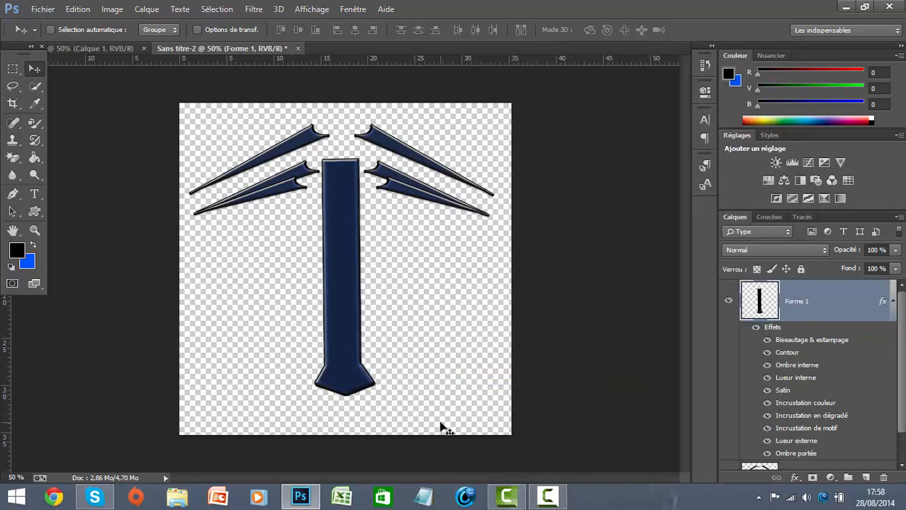
pyautogui.press('Right')
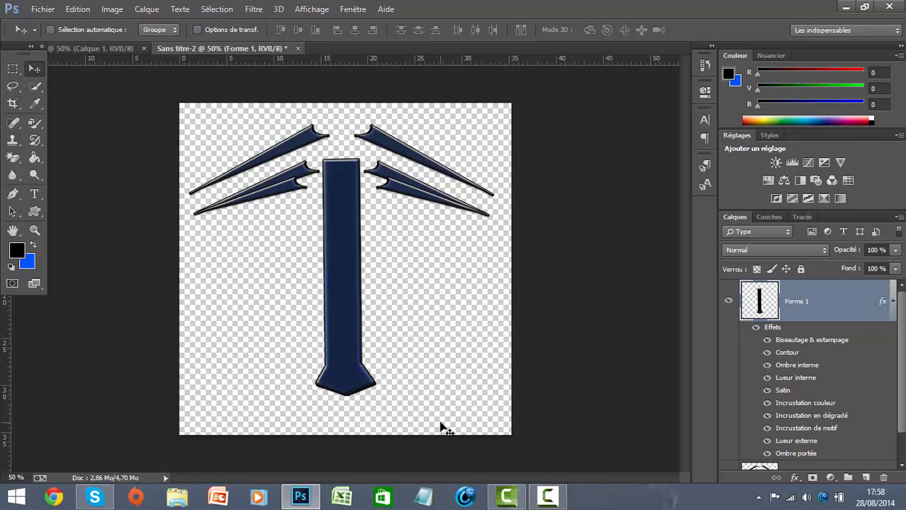
pyautogui.hotkey('ctrl', 'z')
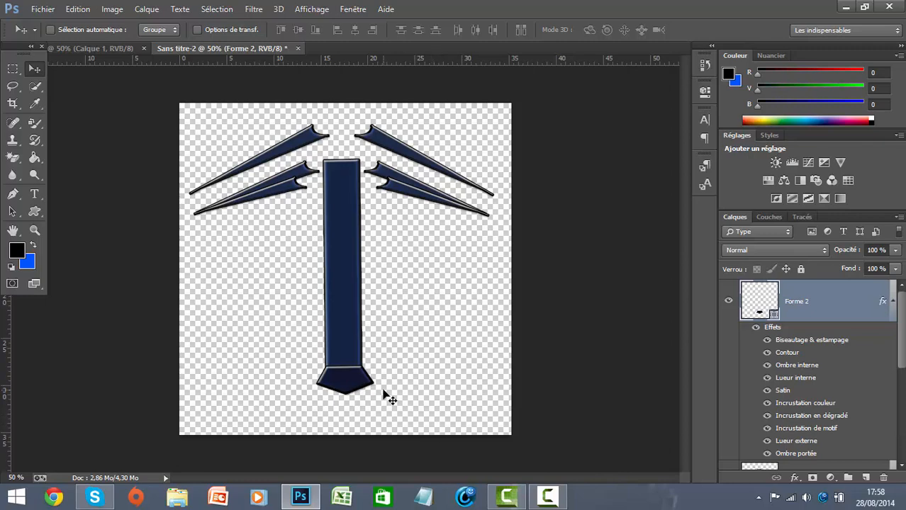
# Nudge the Forme 2 pentagon slightly upward so it overlaps the lower end of the bar.
pyautogui.press('Up')
pyautogui.press('Up')
pyautogui.press('Up')
pyautogui.press('Up')
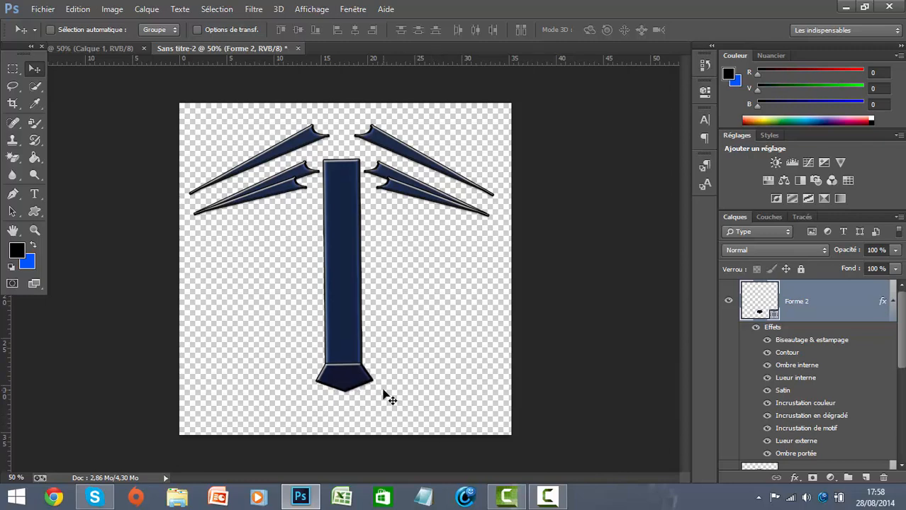
# Merge the Forme 2 pentagon layer with the Forme 1 bar layer below it.
pyautogui.rightClick(808, 311)
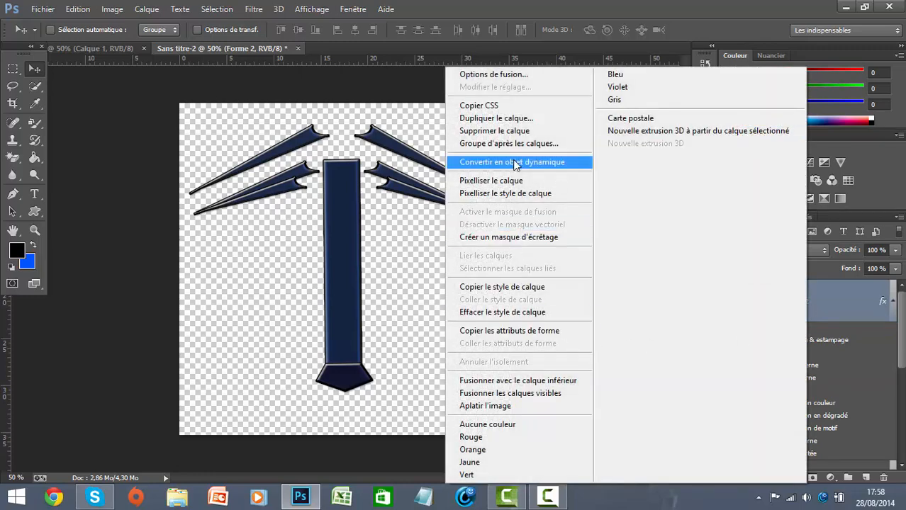
pyautogui.click(418, 267)
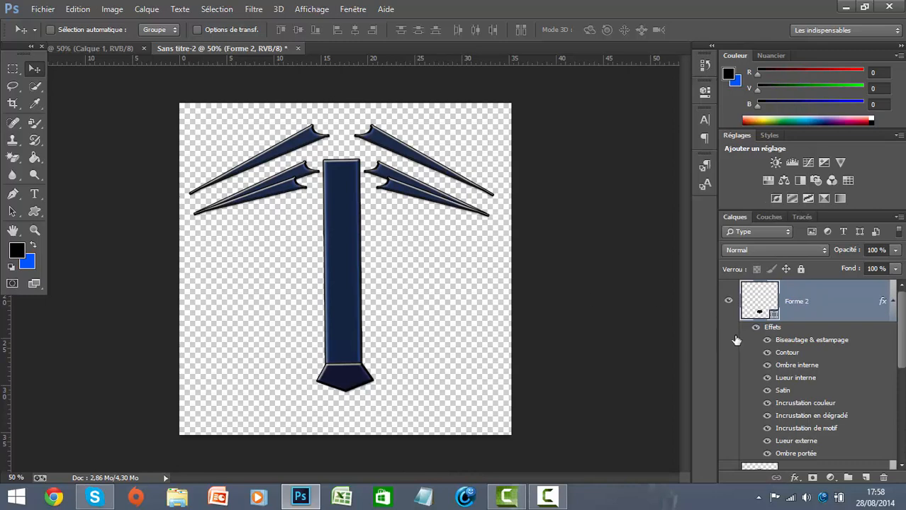
pyautogui.rightClick(792, 304)
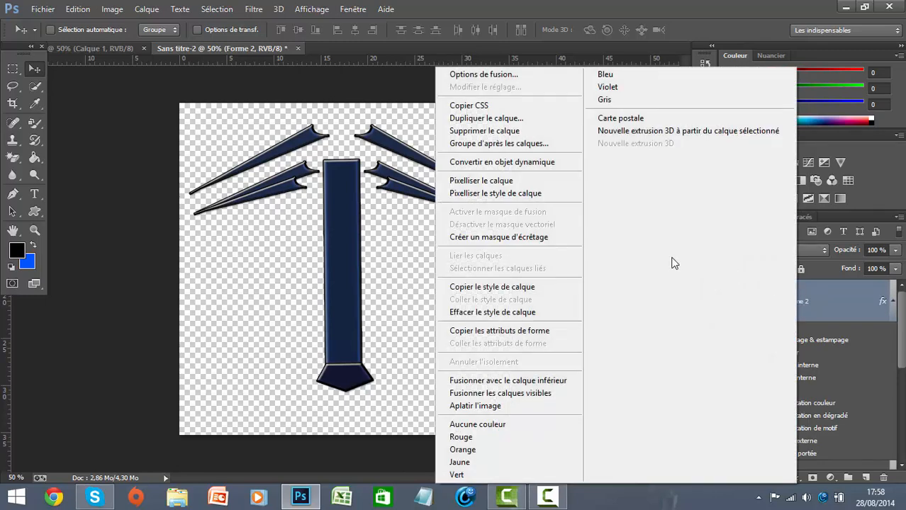
pyautogui.click(548, 383)
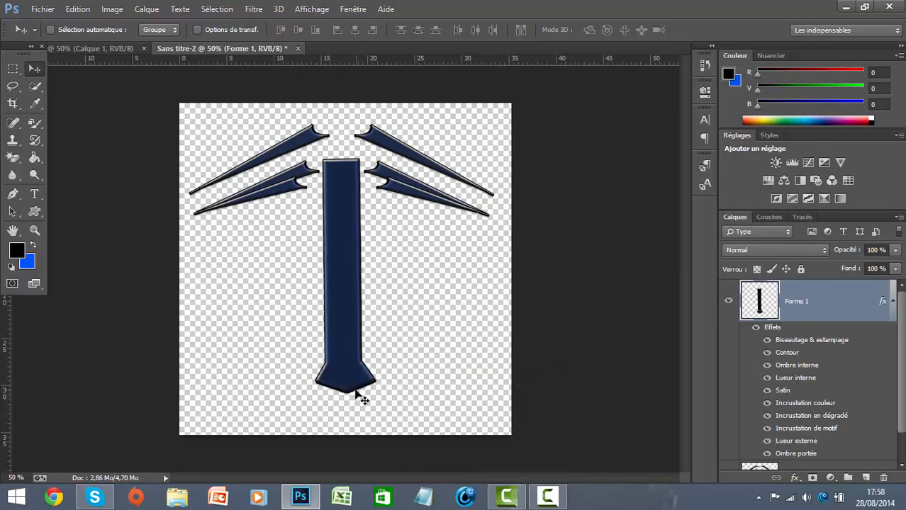
# Undo the last merge to separate the Forme 2 pentagon from the Forme 1 bar.
pyautogui.rightClick(797, 313)
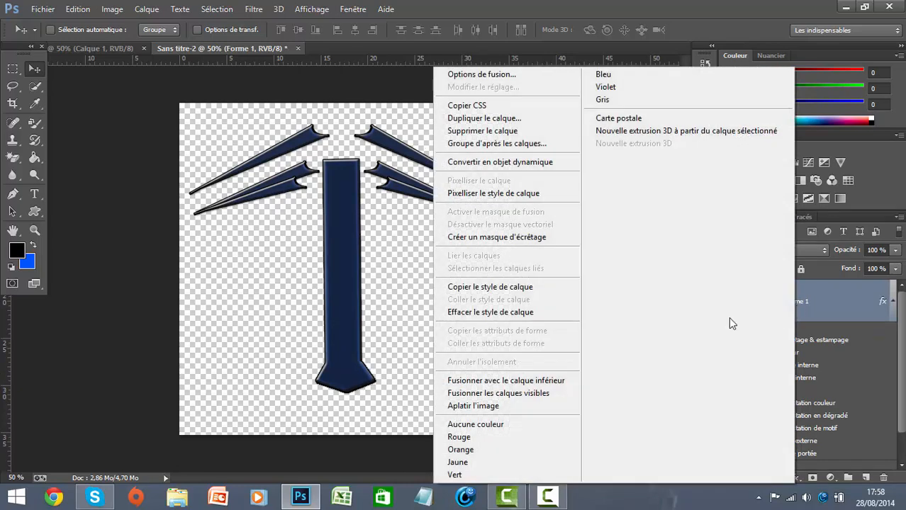
pyautogui.click(410, 383)
pyautogui.hotkey('ctrl', 'z')
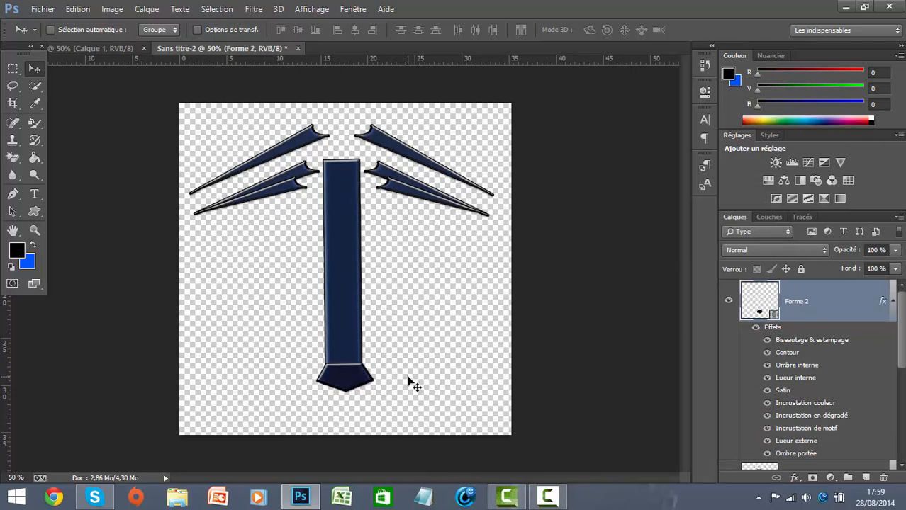
# Duplicate the Forme 2 pentagon layer, keeping the default layer name.
pyautogui.moveTo(902, 331)
pyautogui.mouseDown()
pyautogui.moveTo(902, 368)
pyautogui.moveTo(899, 326)
pyautogui.mouseUp()
pyautogui.rightClick(821, 321)
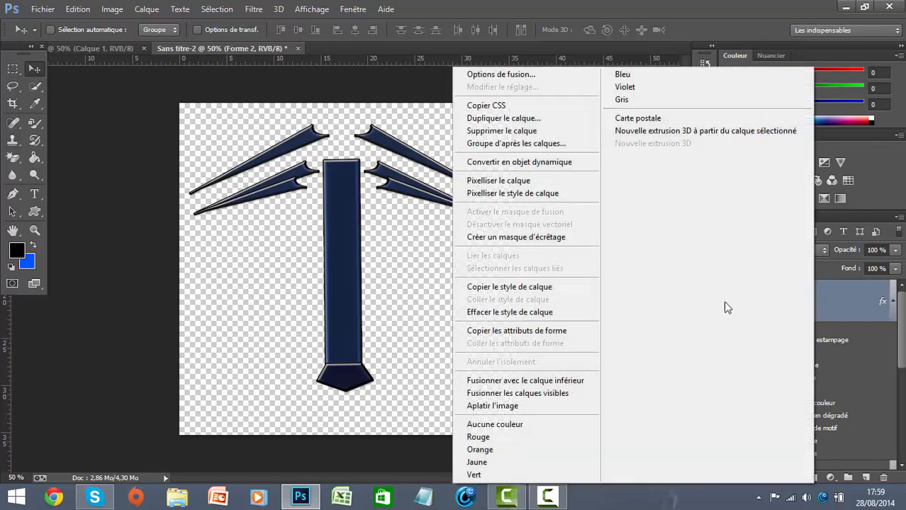
pyautogui.click(507, 121)
pyautogui.click(576, 150)
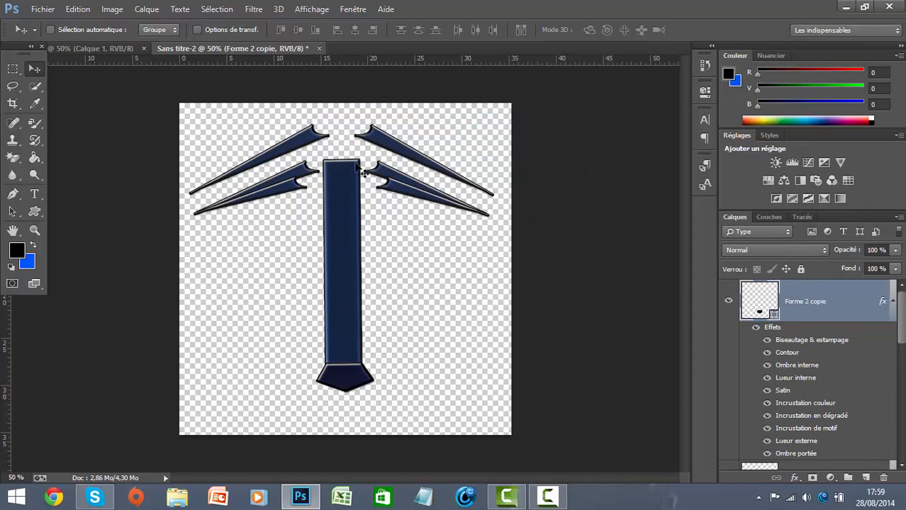
# Move the pentagon copy straight up along the bar until its flat edge meets the bar's upper end, and centre it horizontally on the bar.
pyautogui.press('Up')
pyautogui.press('Up')
pyautogui.press('Up')
pyautogui.press('Up')
pyautogui.press('Up')
pyautogui.press('Up')
pyautogui.press('Up')
pyautogui.press('Up')
pyautogui.press('Up')
pyautogui.press('Up')
pyautogui.press('Up')
pyautogui.press('Up')
pyautogui.press('Up')
pyautogui.press('Up')
pyautogui.press('Up')
pyautogui.press('Up')
pyautogui.press('Up')
pyautogui.press('Up')
pyautogui.press('Up')
pyautogui.press('Up')
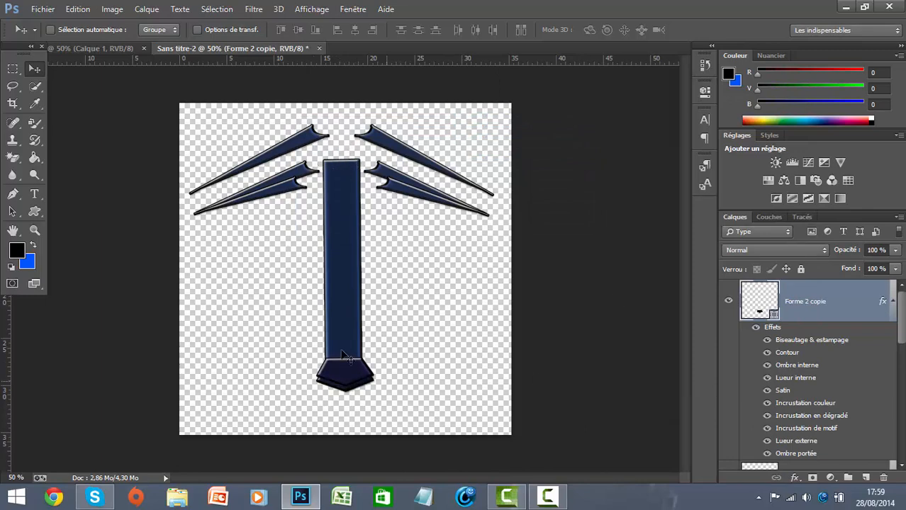
pyautogui.press('Up')
pyautogui.press('Up')
pyautogui.press('Up')
pyautogui.press('Up')
pyautogui.press('Up')
pyautogui.press('Up')
pyautogui.press('Up')
pyautogui.press('Up')
pyautogui.press('Up')
pyautogui.press('Up')
pyautogui.press('Up')
pyautogui.press('Up')
pyautogui.press('Up')
pyautogui.press('Up')
pyautogui.press('Up')
pyautogui.press('Up')
pyautogui.press('Up')
pyautogui.press('Up')
pyautogui.press('Up')
pyautogui.press('Up')
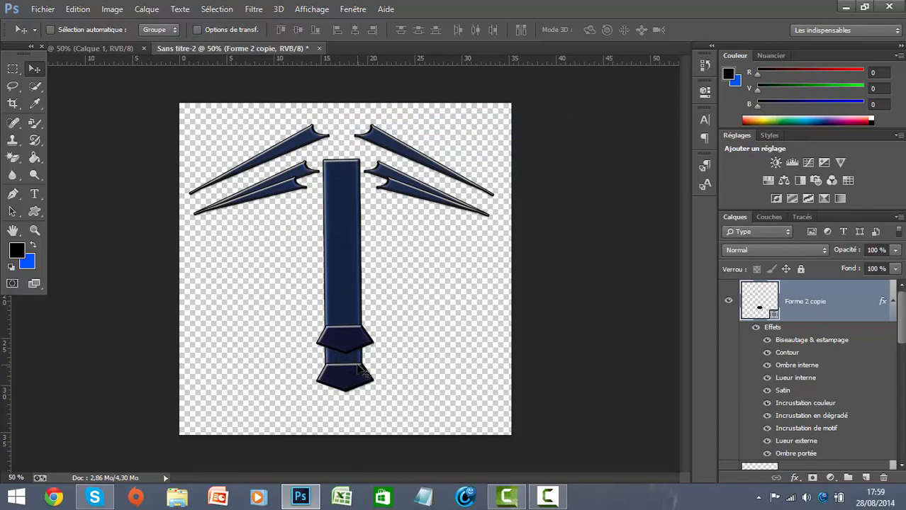
pyautogui.press('Up')
pyautogui.press('Up')
pyautogui.press('Up')
pyautogui.press('Up')
pyautogui.press('Up')
pyautogui.press('Up')
pyautogui.press('Up')
pyautogui.press('Up')
pyautogui.press('Up')
pyautogui.press('Up')
pyautogui.press('Up')
pyautogui.press('Up')
pyautogui.press('Up')
pyautogui.press('Up')
pyautogui.press('Up')
pyautogui.press('Up')
pyautogui.press('Up')
pyautogui.press('Up')
pyautogui.press('Up')
pyautogui.press('Up')
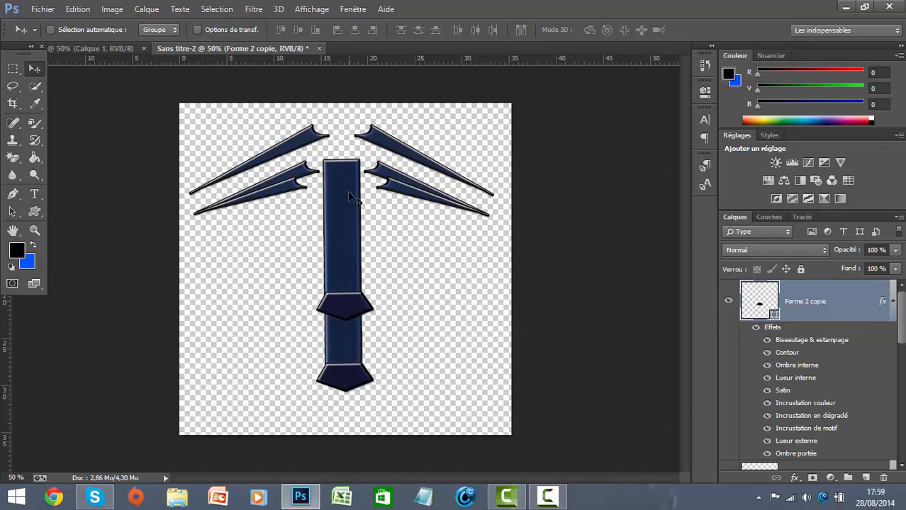
pyautogui.press('Up')
pyautogui.press('Up')
pyautogui.press('Up')
pyautogui.press('Up')
pyautogui.press('Up')
pyautogui.press('Up')
pyautogui.press('Up')
pyautogui.press('Up')
pyautogui.press('Up')
pyautogui.press('Up')
pyautogui.press('Up')
pyautogui.press('Up')
pyautogui.press('Up')
pyautogui.press('Up')
pyautogui.press('Up')
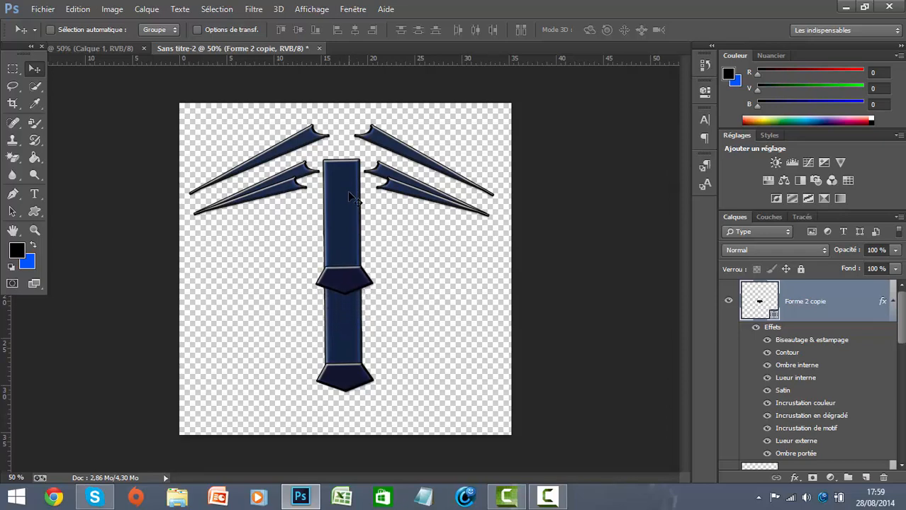
pyautogui.press('Up')
pyautogui.press('Up')
pyautogui.press('Up')
pyautogui.press('Up')
pyautogui.press('Up')
pyautogui.press('Up')
pyautogui.press('Up')
pyautogui.press('Up')
pyautogui.press('Up')
pyautogui.press('Up')
pyautogui.press('Up')
pyautogui.press('Up')
pyautogui.press('Up')
pyautogui.press('Up')
pyautogui.press('Up')
pyautogui.press('Up')
pyautogui.press('Up')
pyautogui.press('Up')
pyautogui.press('Up')
pyautogui.press('Up')
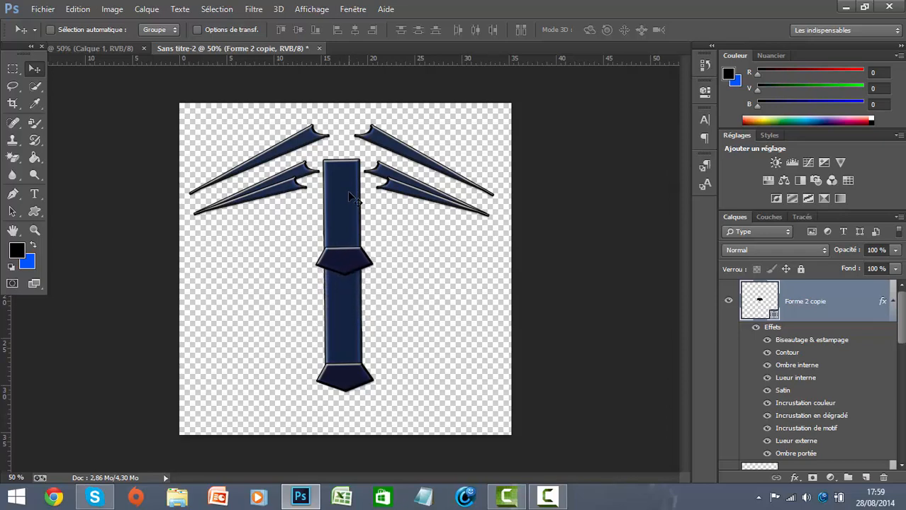
pyautogui.press('Up')
pyautogui.press('Up')
pyautogui.press('Up')
pyautogui.press('Up')
pyautogui.press('Up')
pyautogui.press('Up')
pyautogui.press('Up')
pyautogui.press('Up')
pyautogui.press('Up')
pyautogui.press('Up')
pyautogui.press('Up')
pyautogui.press('Up')
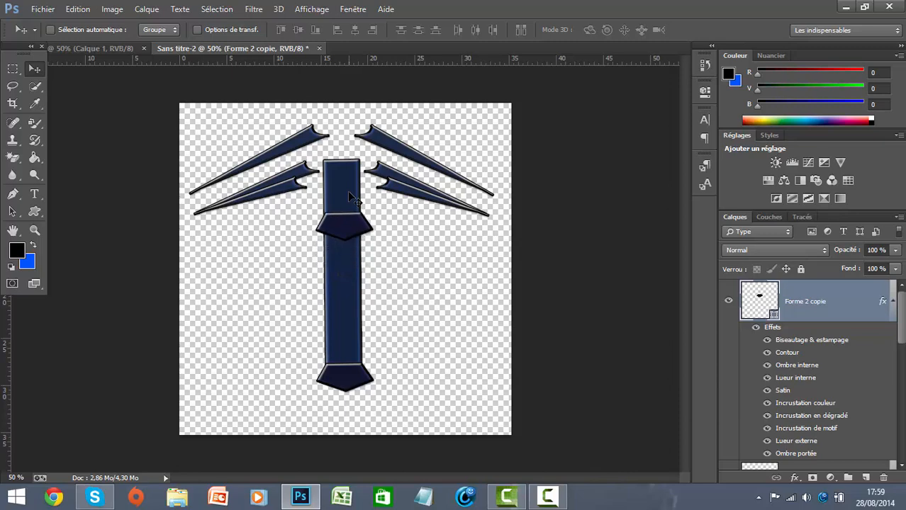
pyautogui.press('Left')
pyautogui.press('Left')
pyautogui.press('Right')
pyautogui.press('Right')
pyautogui.press('Up')
pyautogui.press('Up')
pyautogui.press('Up')
pyautogui.press('Up')
pyautogui.press('Up')
pyautogui.press('Up')
pyautogui.press('Up')
pyautogui.press('Up')
pyautogui.press('Up')
pyautogui.press('Up')
pyautogui.press('Up')
pyautogui.press('Up')
pyautogui.press('Up')
pyautogui.press('Up')
pyautogui.press('Up')
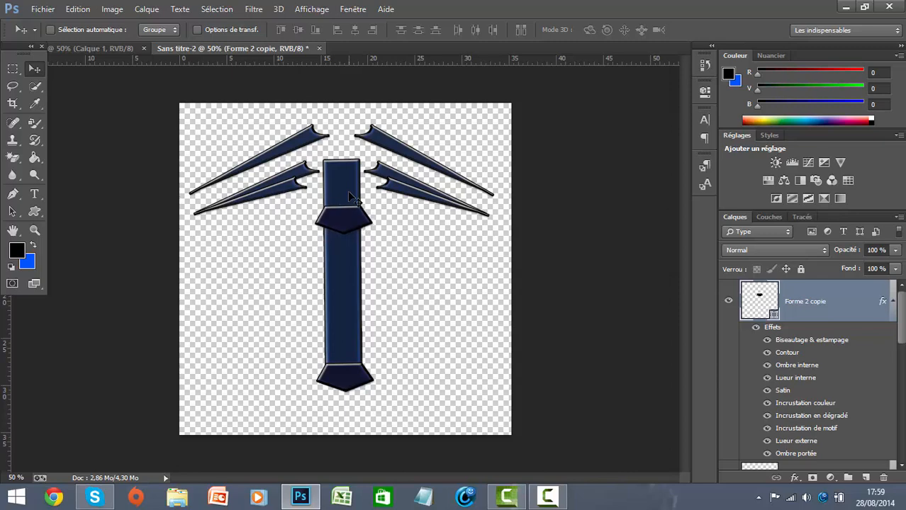
pyautogui.press('Up')
pyautogui.press('Up')
pyautogui.press('Up')
pyautogui.press('Up')
pyautogui.press('Up')
pyautogui.press('Up')
pyautogui.press('Up')
pyautogui.press('Up')
pyautogui.press('Up')
pyautogui.press('Up')
pyautogui.press('Up')
pyautogui.press('Up')
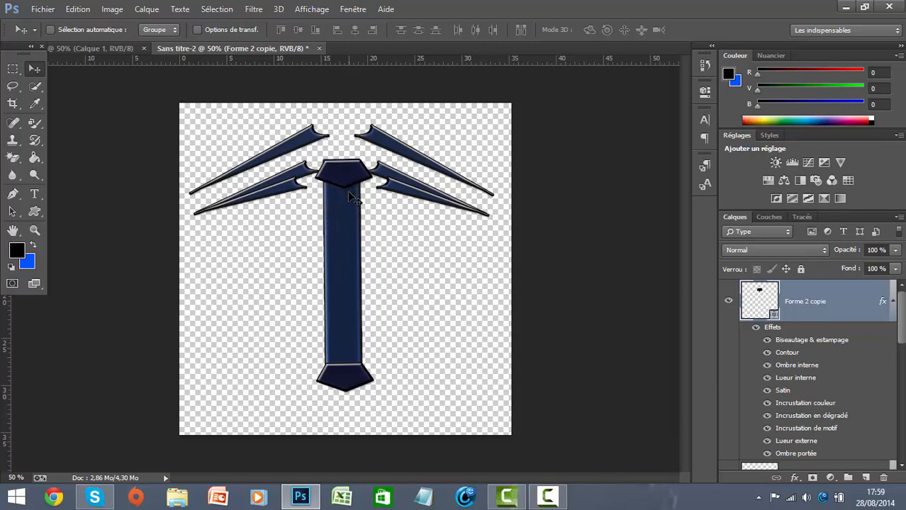
pyautogui.press('Left')
pyautogui.press('Left')
# Rotate the pentagon copy by about 180° so it points upward, and apply the transformation.
pyautogui.click(78, 9)
pyautogui.moveTo(170, 267)
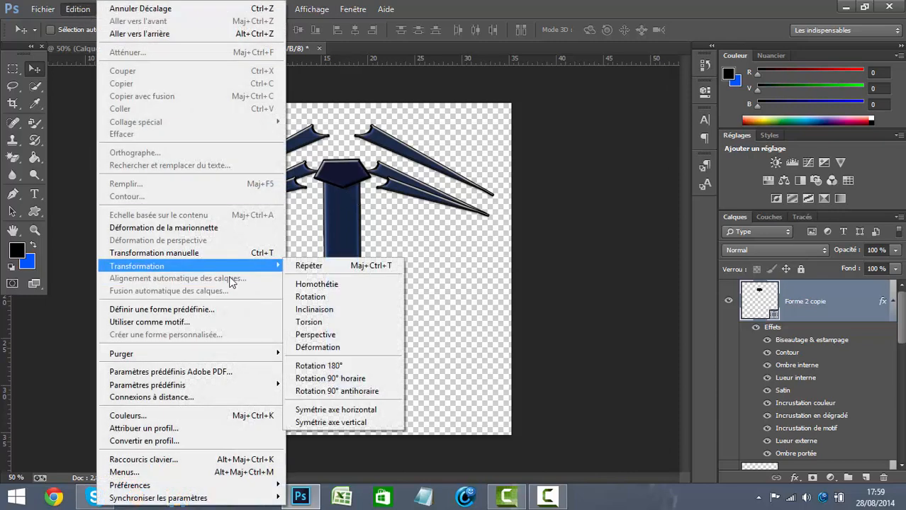
pyautogui.click(309, 296)
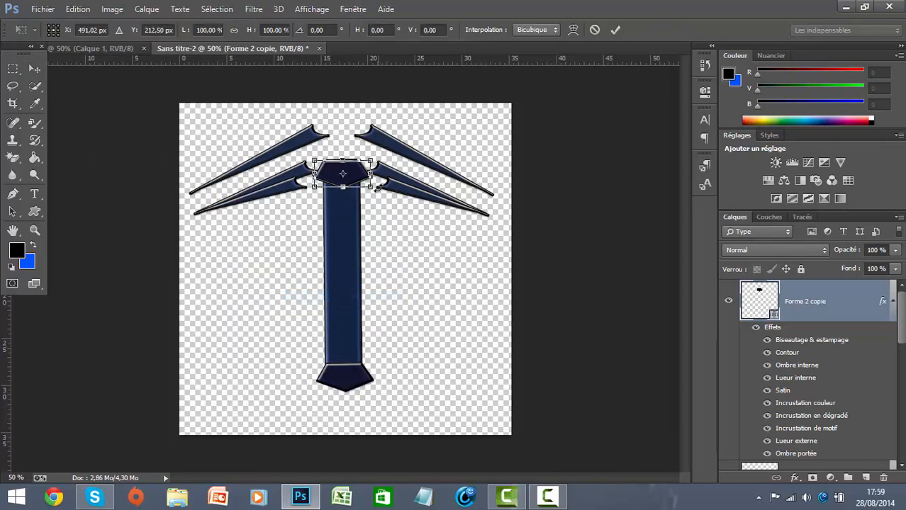
pyautogui.moveTo(378, 185); pyautogui.dragTo(254, 136)
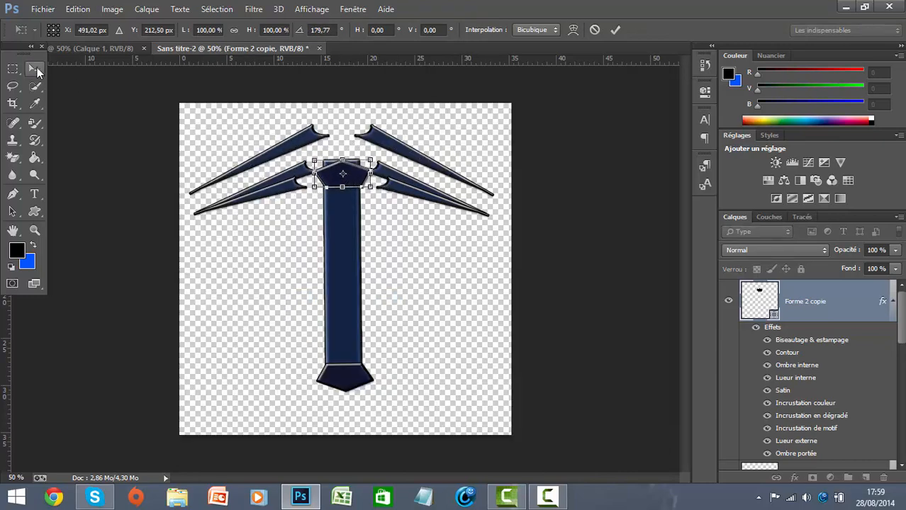
pyautogui.click(37, 70)
pyautogui.click(360, 201)
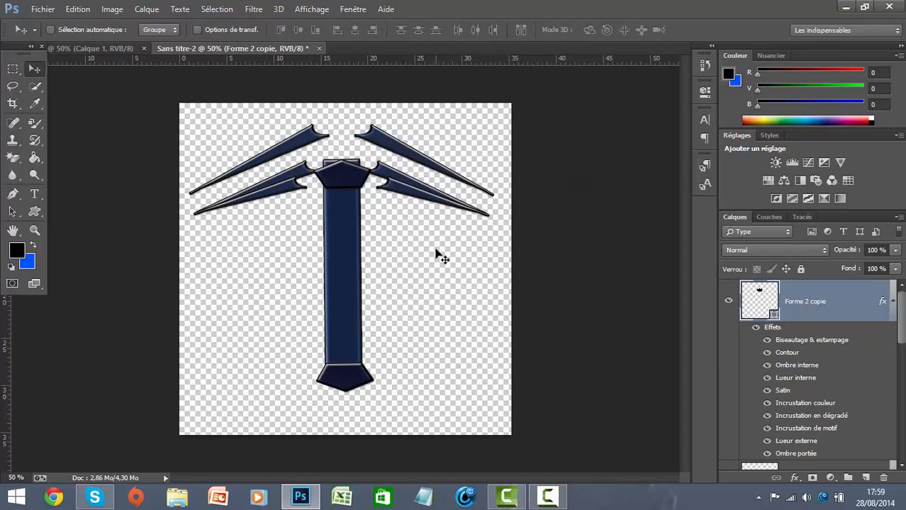
# Nudge the rotated pentagon copy upward so it caps the upper end of the bar.
pyautogui.hotkey('shift', 'Up')
pyautogui.hotkey('shift', 'Up')
pyautogui.hotkey('shift', 'Up')
pyautogui.hotkey('shift', 'Up')
pyautogui.hotkey('shift', 'Up')
pyautogui.hotkey('shift', 'Up')
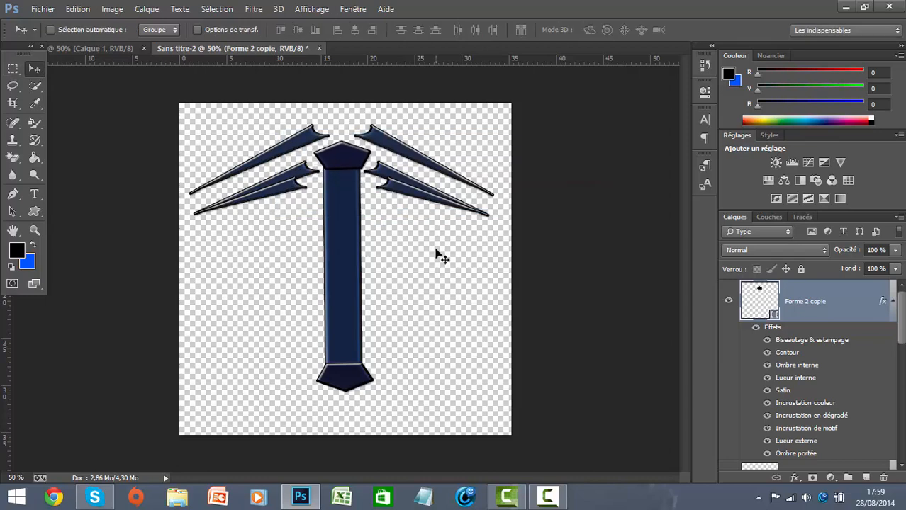
# Nudge the upper pentagon slightly left and down so its flat edge sits on the bar's upper end.
pyautogui.press('Left')
pyautogui.press('Left')
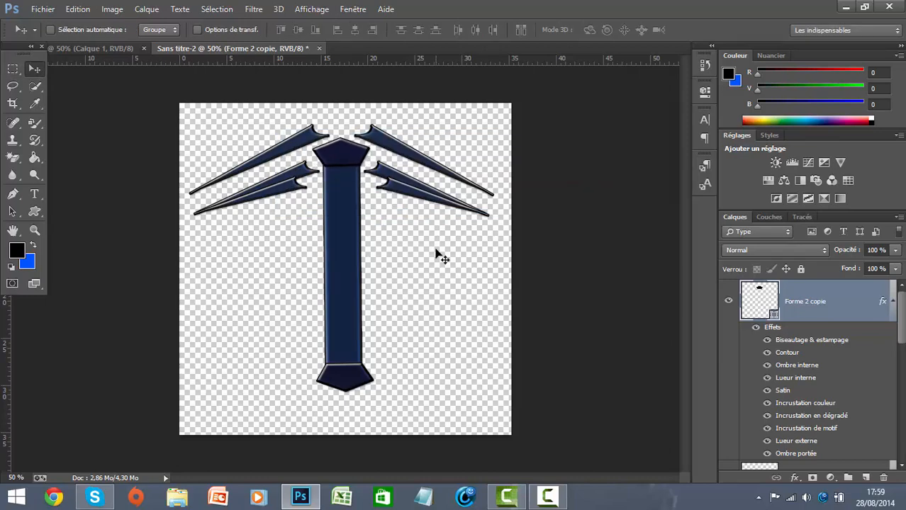
pyautogui.press('Down')
pyautogui.press('Down')
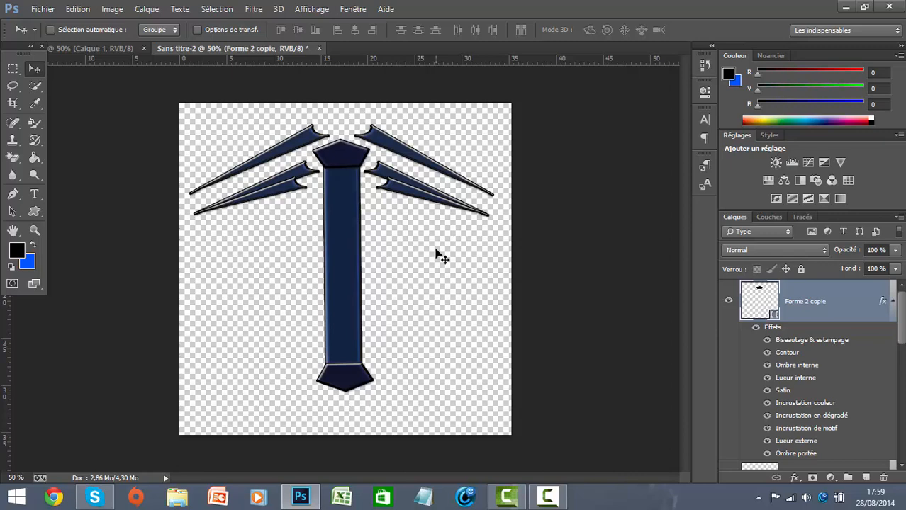
pyautogui.press('Down')
pyautogui.press('Down')
pyautogui.press('Down')
pyautogui.press('Down')
pyautogui.press('Down')
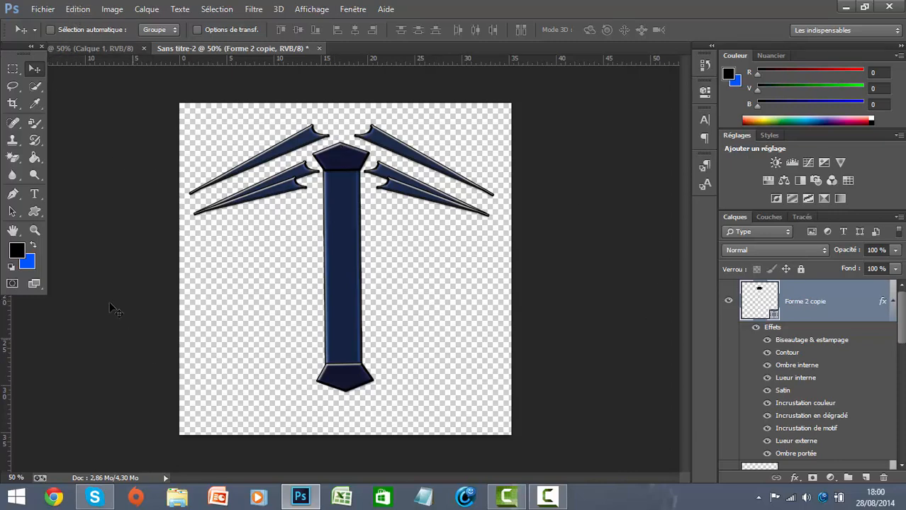
# Merge all visible layers of the spike and bar design into a single layer.
pyautogui.press('t')
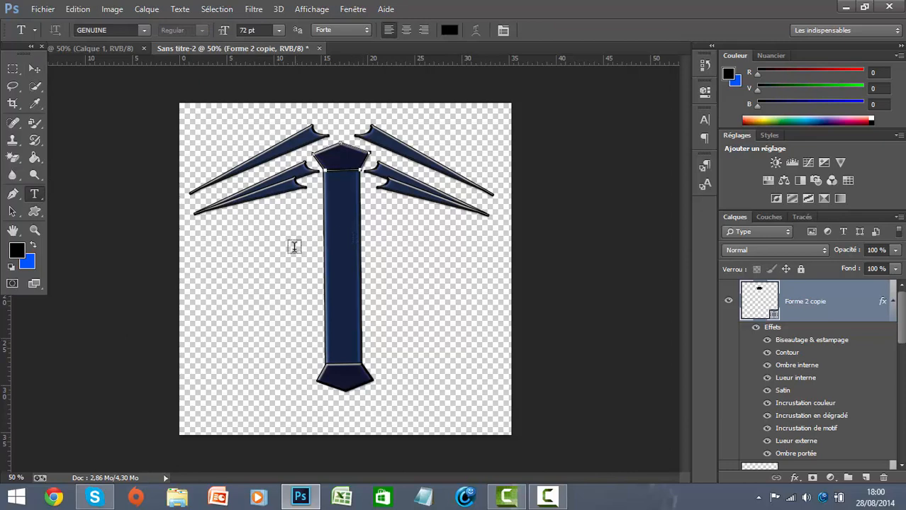
pyautogui.click(38, 74)
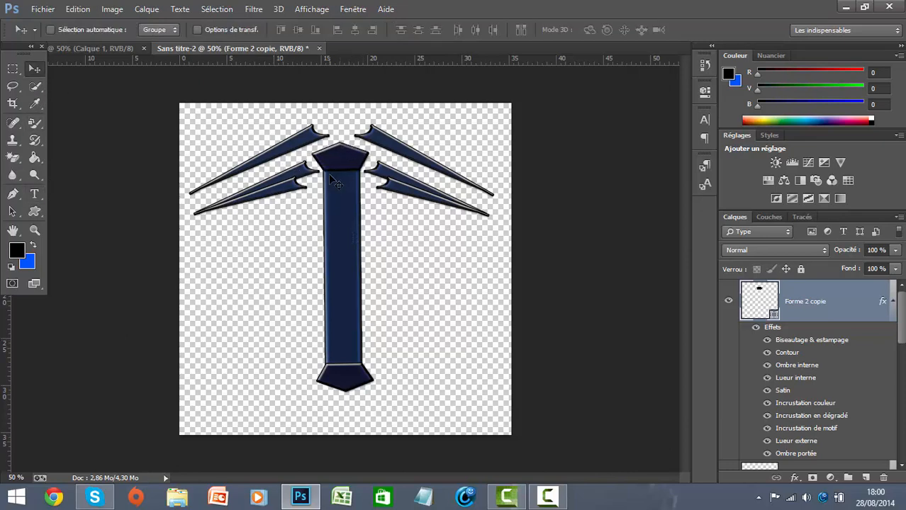
pyautogui.rightClick(819, 316)
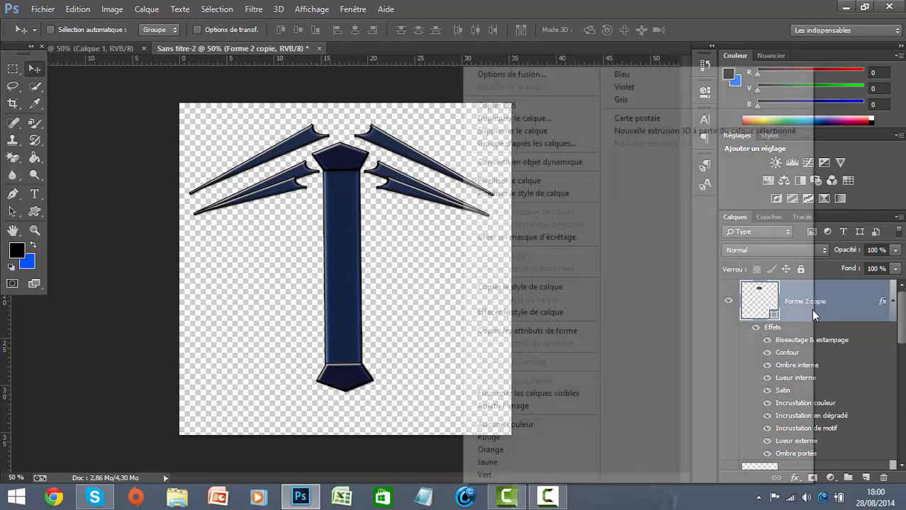
pyautogui.click(530, 393)
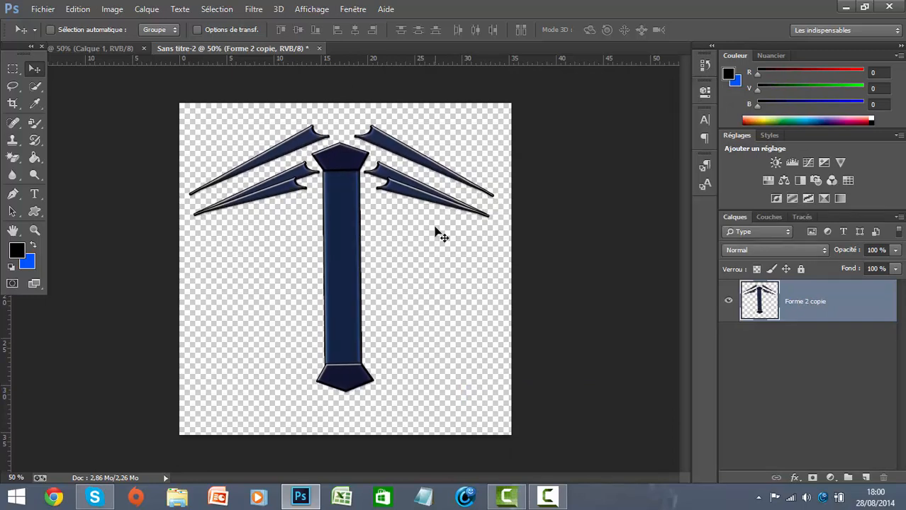
# Nudge the merged artwork upward to leave room beneath the bar, and adjust its horizontal position slightly.
pyautogui.press('Up')
pyautogui.press('Up')
pyautogui.press('Up')
pyautogui.press('Up')
pyautogui.press('Up')
pyautogui.press('Up')
pyautogui.press('Up')
pyautogui.press('Up')
pyautogui.press('Up')
pyautogui.press('Up')
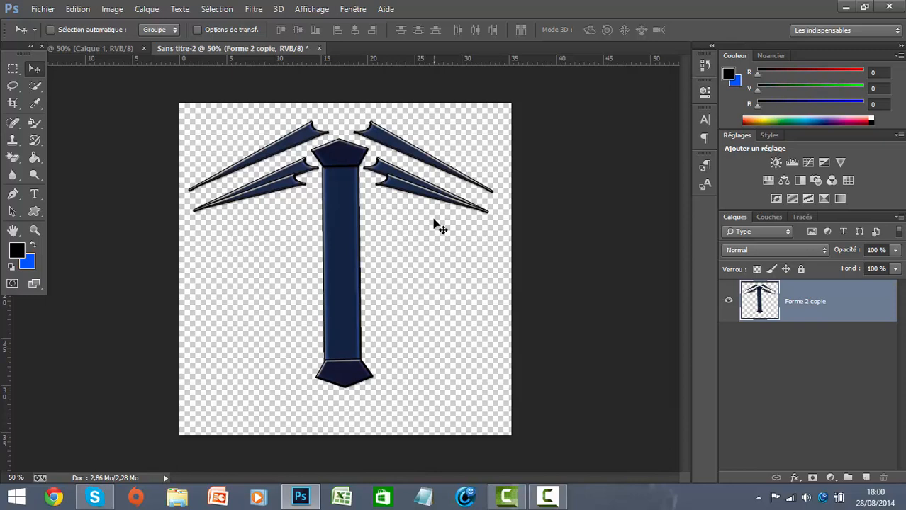
pyautogui.press('Up')
pyautogui.press('Up')
pyautogui.press('Up')
pyautogui.press('Up')
pyautogui.press('Up')
pyautogui.press('Up')
pyautogui.press('Up')
pyautogui.press('Up')
pyautogui.press('Up')
pyautogui.press('Up')
pyautogui.press('Up')
pyautogui.press('Up')
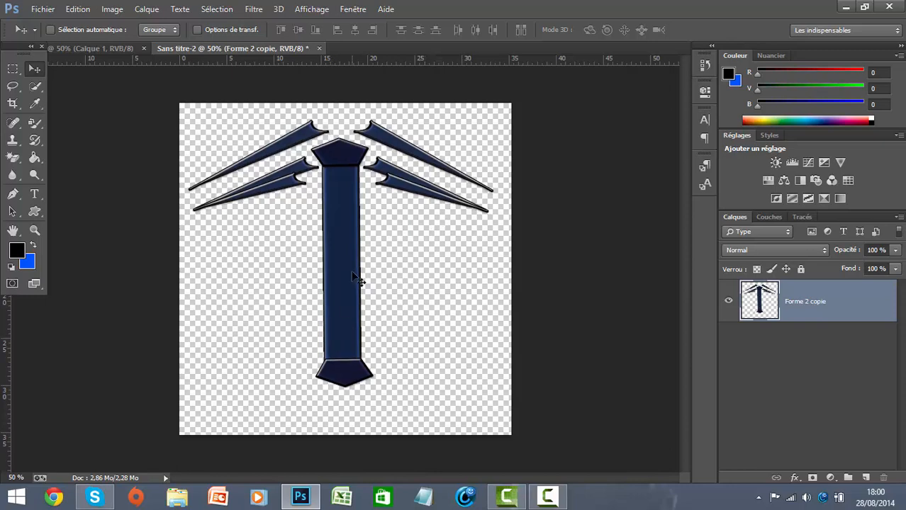
pyautogui.press('Left')
pyautogui.press('Left')
pyautogui.press('Left')
pyautogui.press('Left')
pyautogui.press('Up')
pyautogui.press('Up')
pyautogui.press('Up')
pyautogui.press('Up')
pyautogui.press('Up')
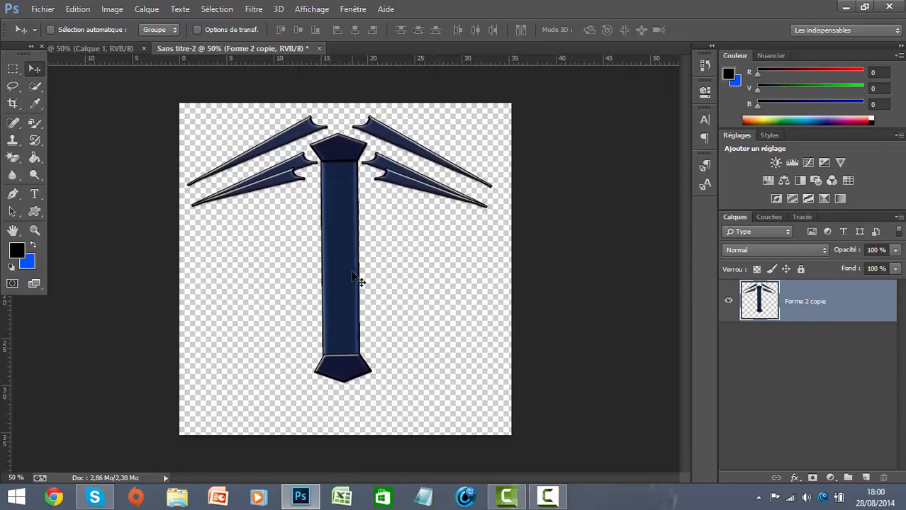
pyautogui.press('Up')
pyautogui.press('Up')
pyautogui.press('Up')
pyautogui.press('Up')
pyautogui.press('Up')
pyautogui.press('Up')
pyautogui.press('Up')
pyautogui.press('Up')
pyautogui.press('Up')
pyautogui.press('Up')
pyautogui.press('Up')
pyautogui.press('Up')
pyautogui.press('Up')
pyautogui.press('Up')
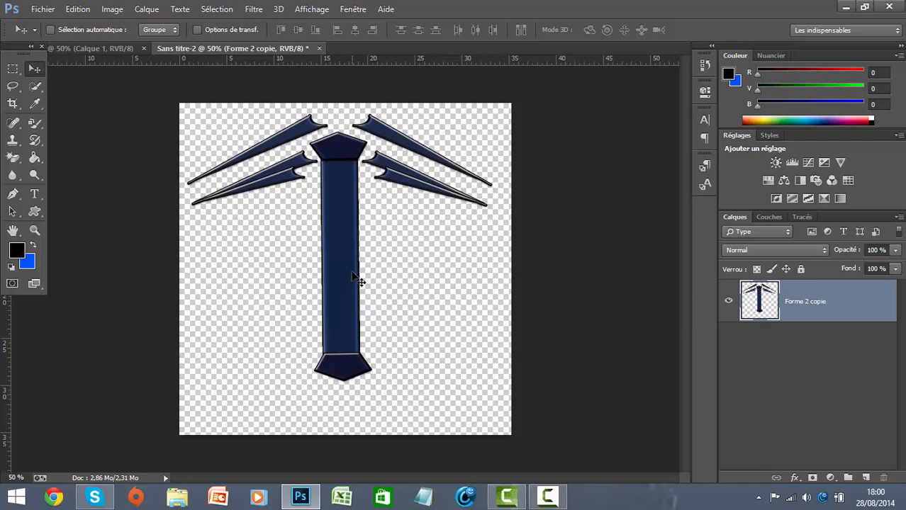
pyautogui.press('Right')
pyautogui.press('Right')
pyautogui.press('Right')
pyautogui.press('Right')
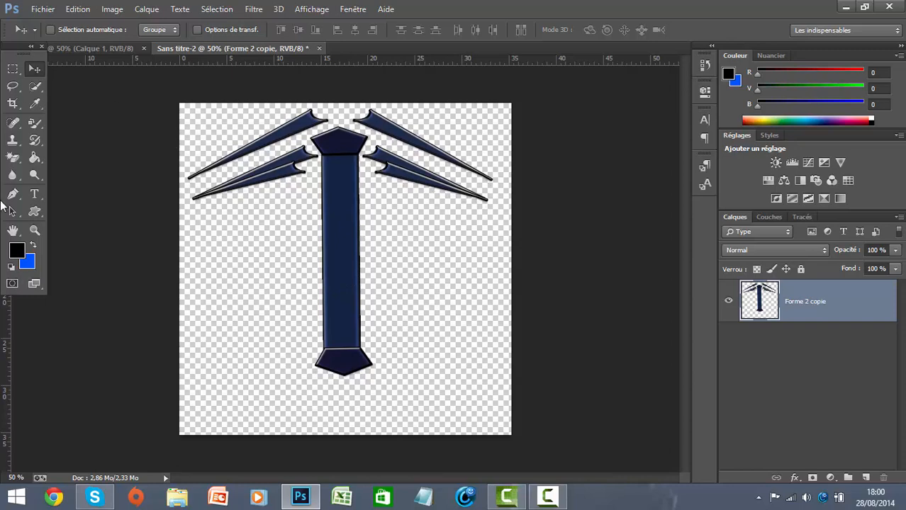
# Add the text TUTO in black 72 pt GENUINE and place it just below the bar's lower tip.
pyautogui.click(34, 194)
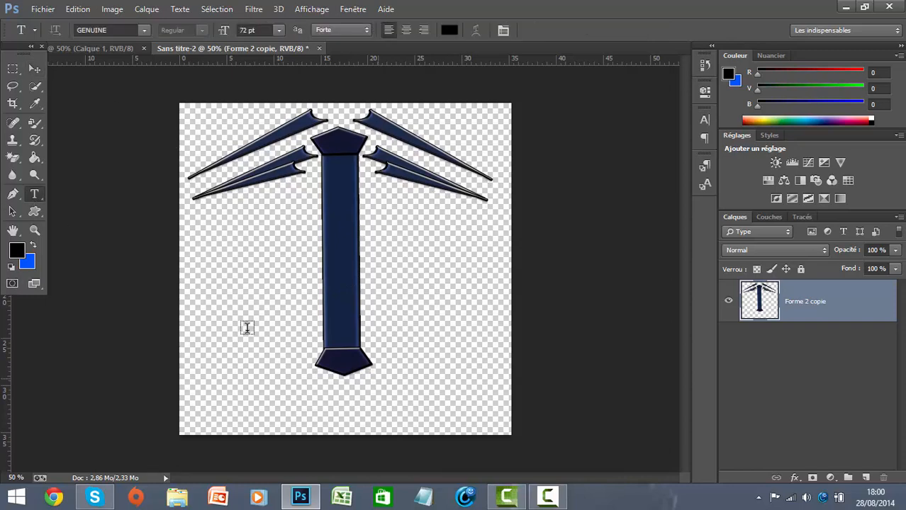
pyautogui.click(234, 375)
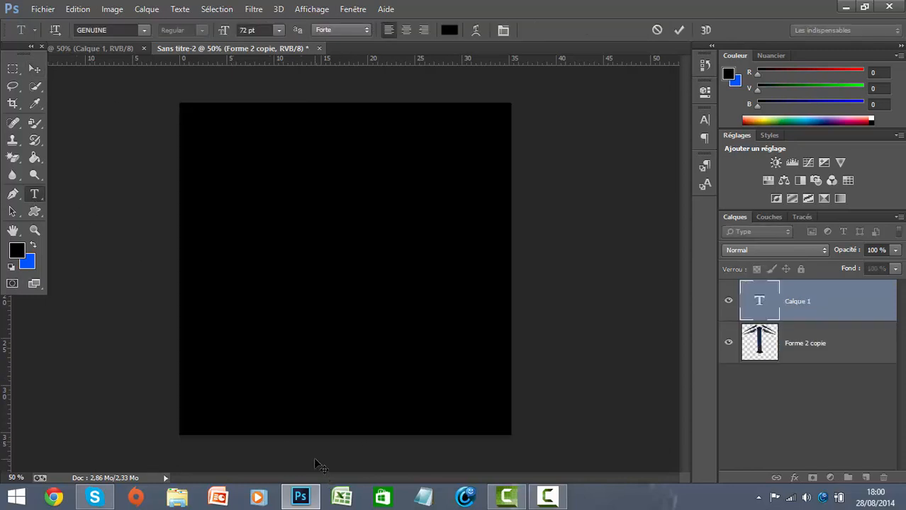
pyautogui.click(34, 69)
pyautogui.moveTo(248, 377); pyautogui.dragTo(333, 420)
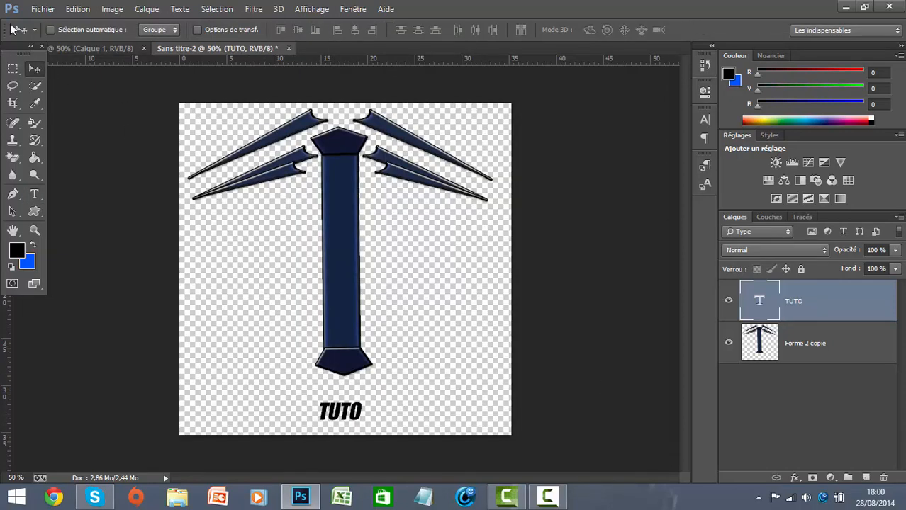
# Scale the TUTO text to about 328% width and 137% height, centre it below the bar, and apply the transformation.
pyautogui.click(71, 10)
pyautogui.moveTo(177, 266)
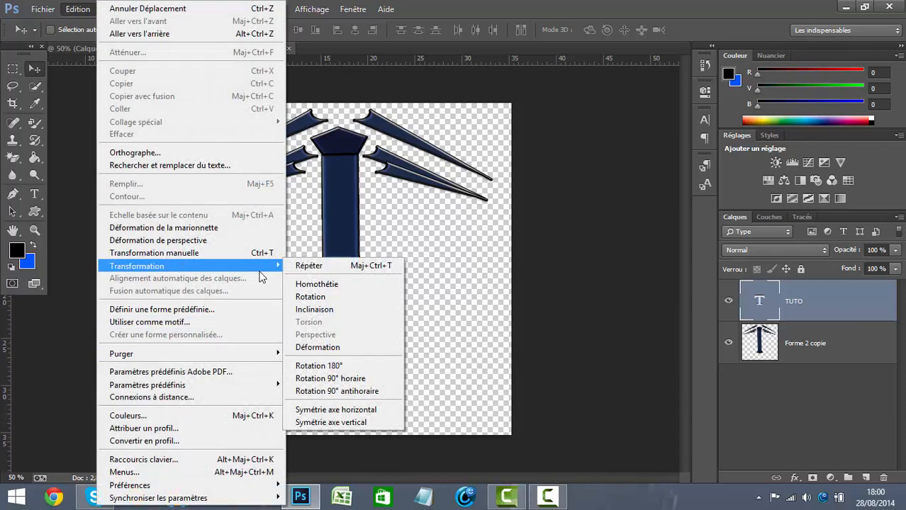
pyautogui.click(315, 284)
pyautogui.moveTo(361, 394); pyautogui.dragTo(466, 383)
pyautogui.moveTo(402, 409); pyautogui.dragTo(354, 410)
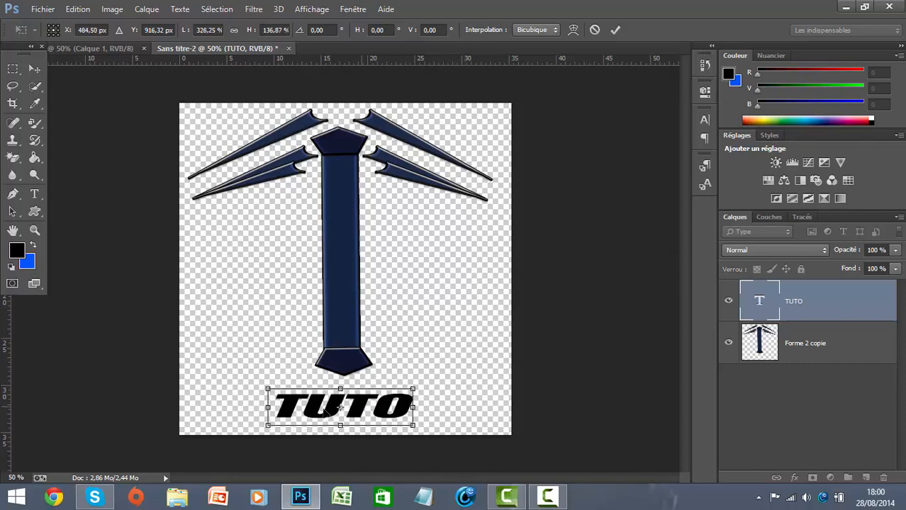
pyautogui.click(34, 69)
pyautogui.click(356, 199)
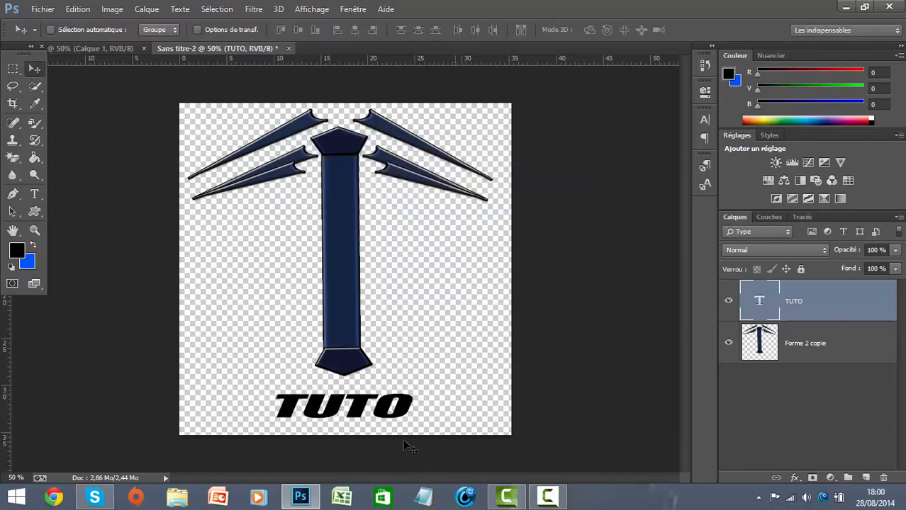
# Enable every layer style effect on the TUTO text, including the bevel's Contour option but leaving its Texture off.
pyautogui.rightClick(833, 318)
pyautogui.click(489, 89)
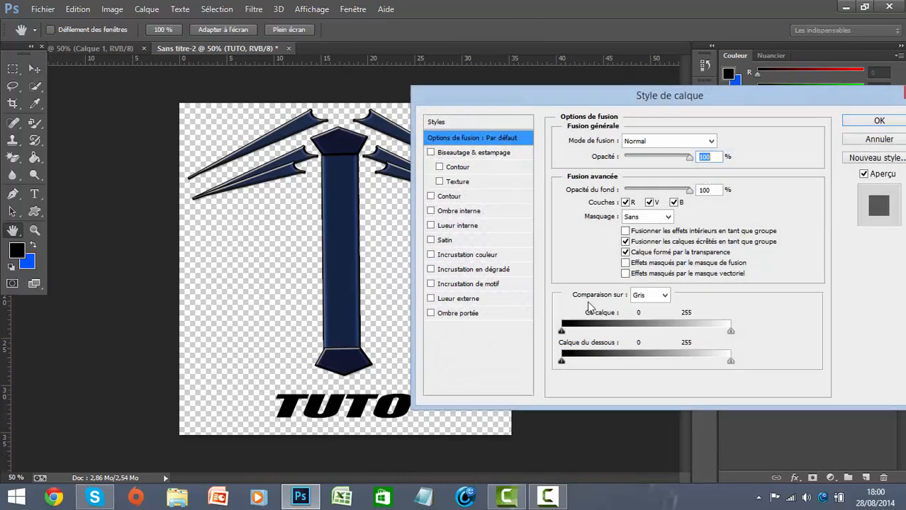
pyautogui.click(454, 153)
pyautogui.click(439, 166)
pyautogui.click(430, 195)
pyautogui.click(430, 211)
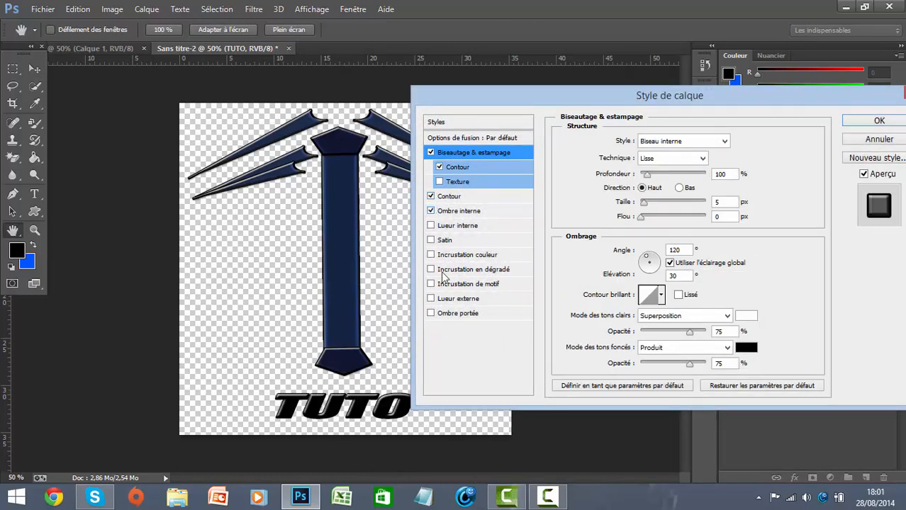
pyautogui.click(431, 240)
pyautogui.click(431, 254)
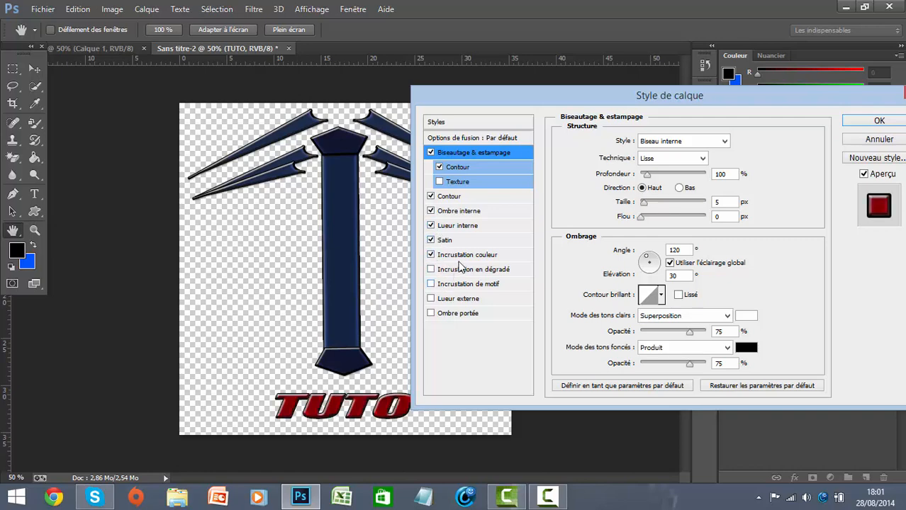
pyautogui.click(431, 270)
pyautogui.click(430, 313)
pyautogui.click(430, 284)
# Set the TUTO text's colour overlay to blue 334ba5 and apply the layer style.
pyautogui.click(448, 258)
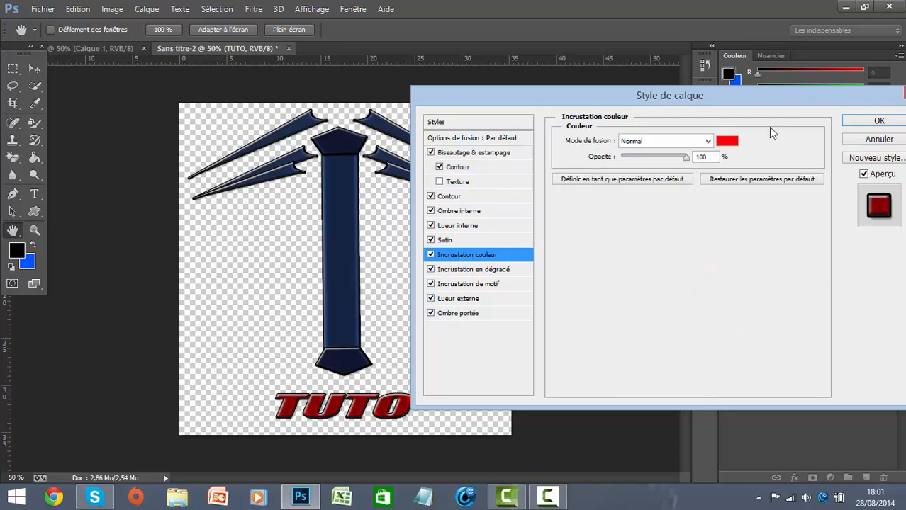
pyautogui.click(731, 142)
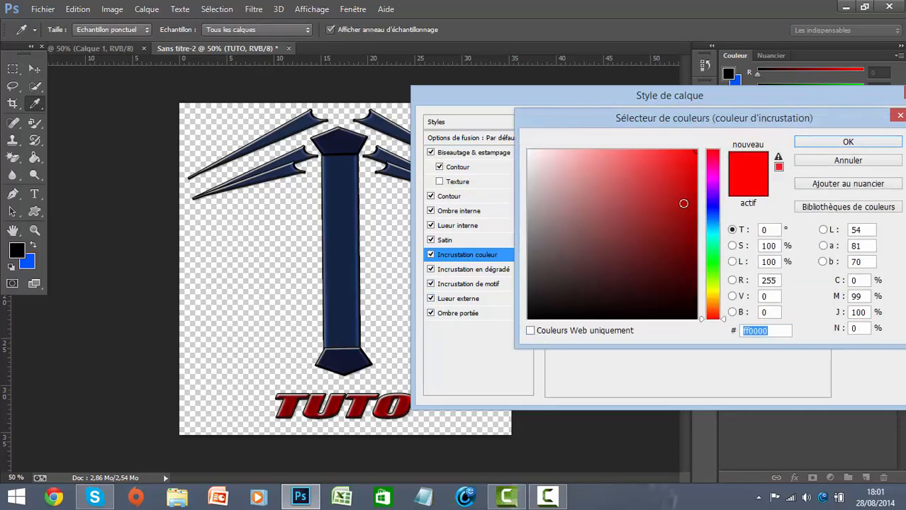
pyautogui.write('000000')
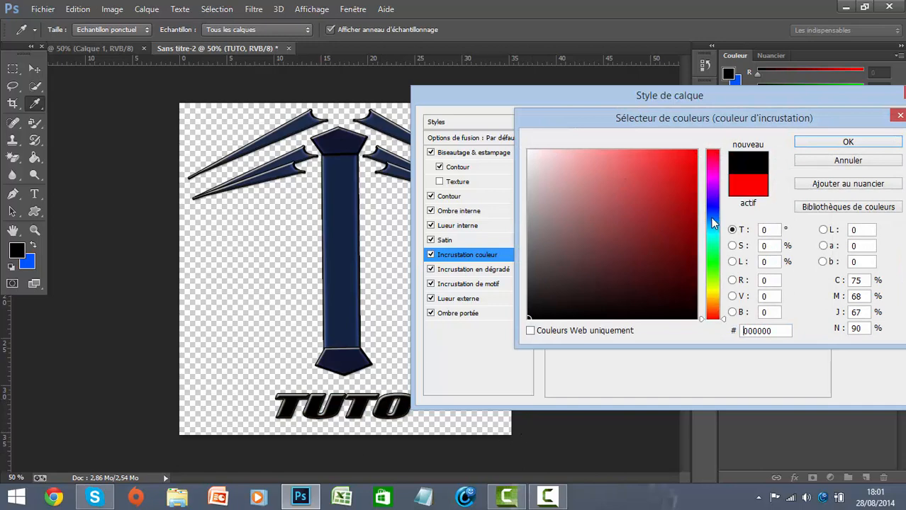
pyautogui.click(713, 212)
pyautogui.click(644, 210)
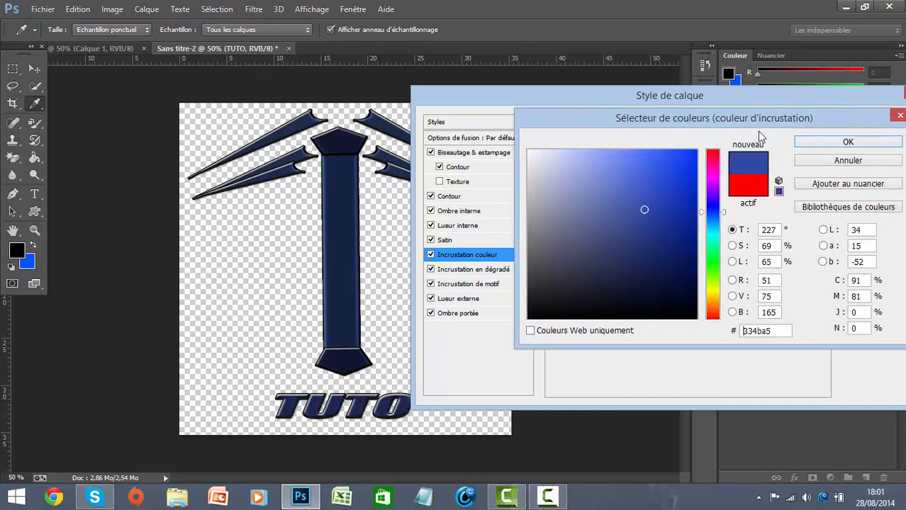
pyautogui.click(809, 144)
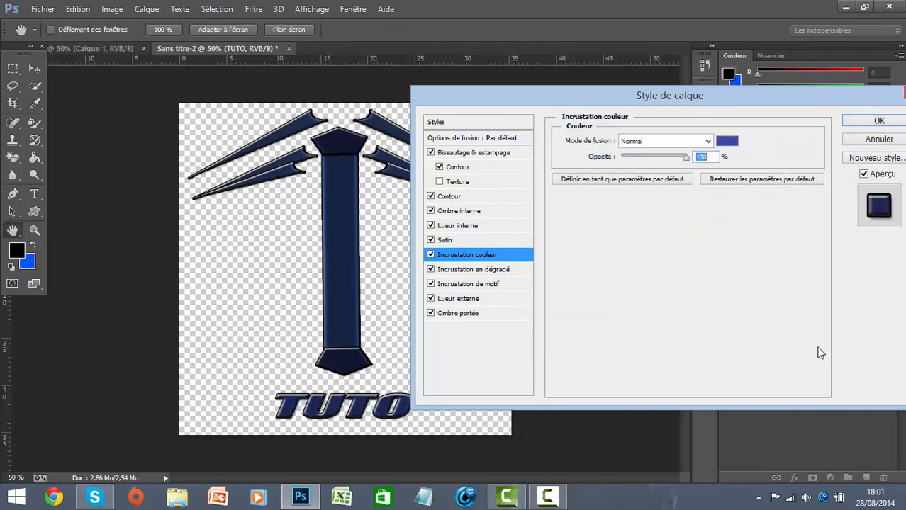
pyautogui.click(879, 122)
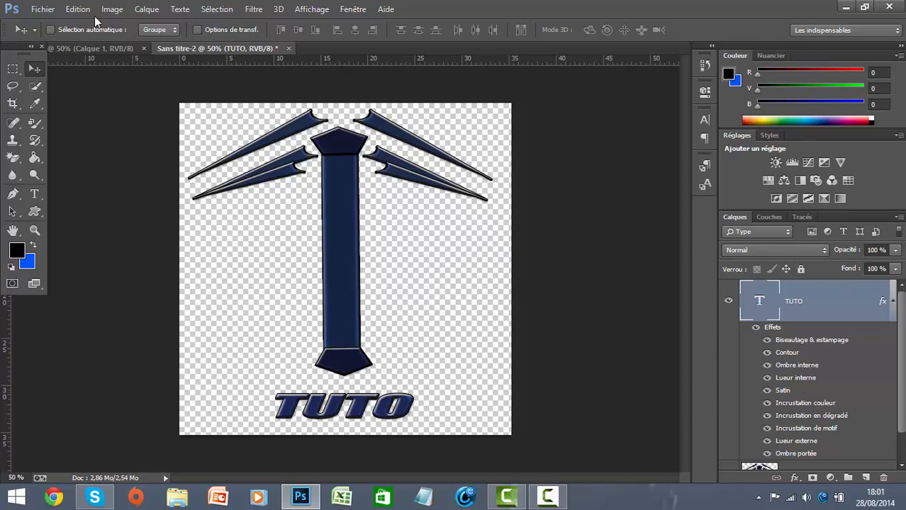
# Create a new layer with the default settings and move it beneath the merged artwork layer.
pyautogui.click(147, 9)
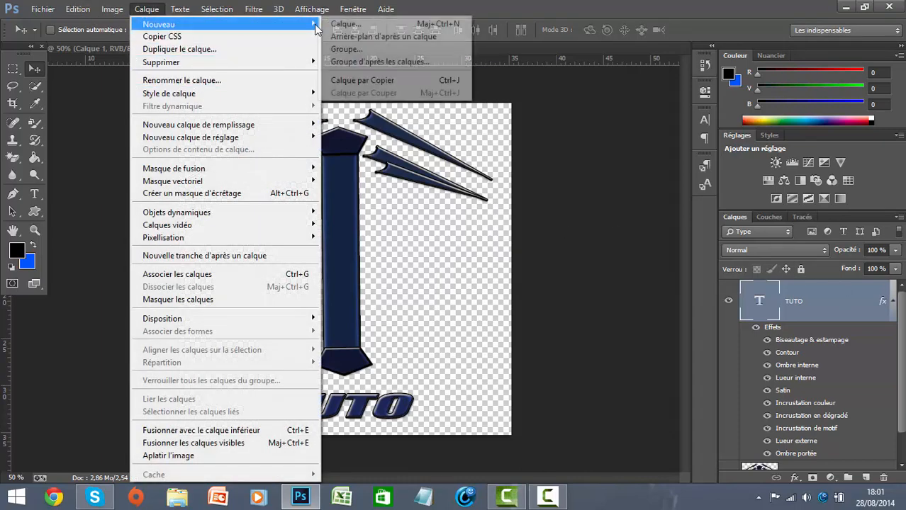
pyautogui.click(333, 27)
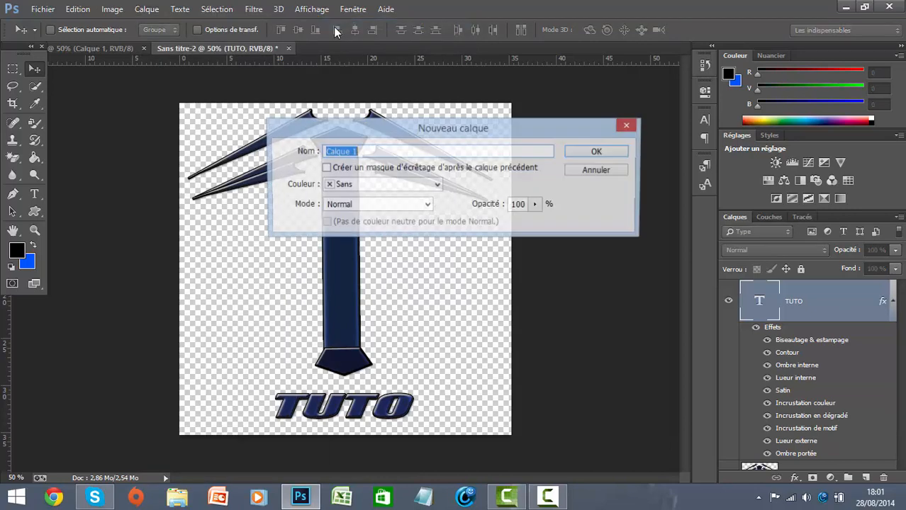
pyautogui.click(591, 154)
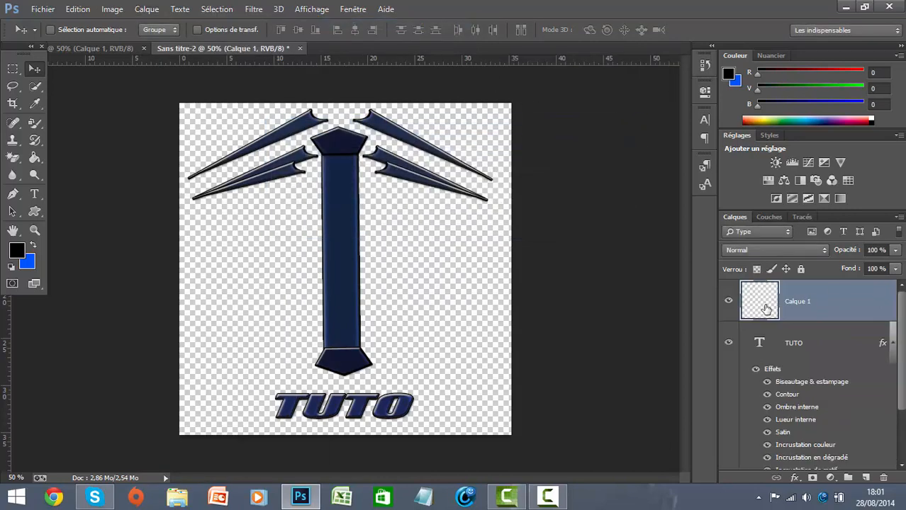
pyautogui.moveTo(769, 305); pyautogui.dragTo(776, 469)
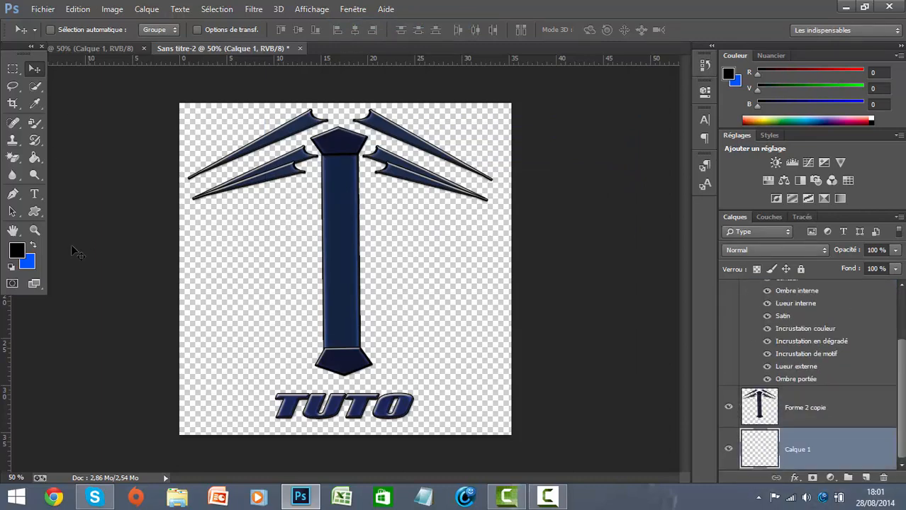
# Accept black 000000 as the foreground colour and activate the Paint Bucket tool.
pyautogui.click(17, 251)
pyautogui.click(851, 143)
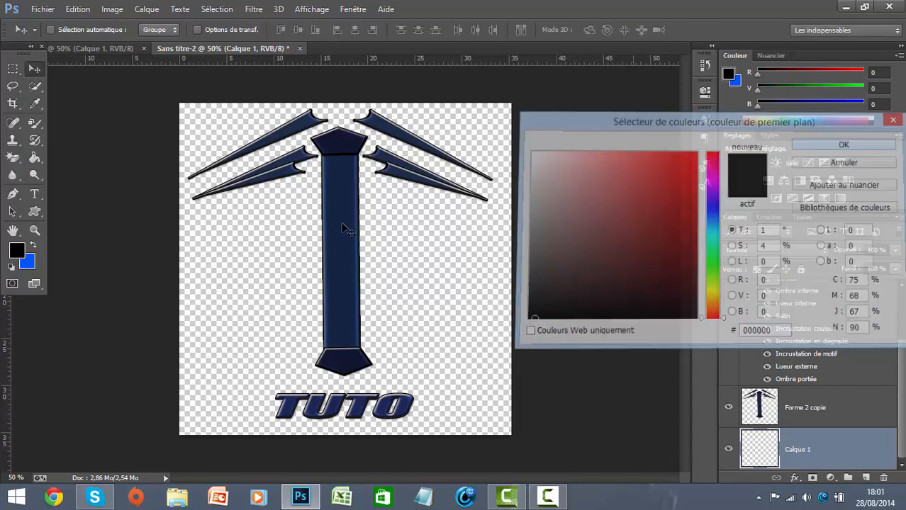
pyautogui.click(35, 161)
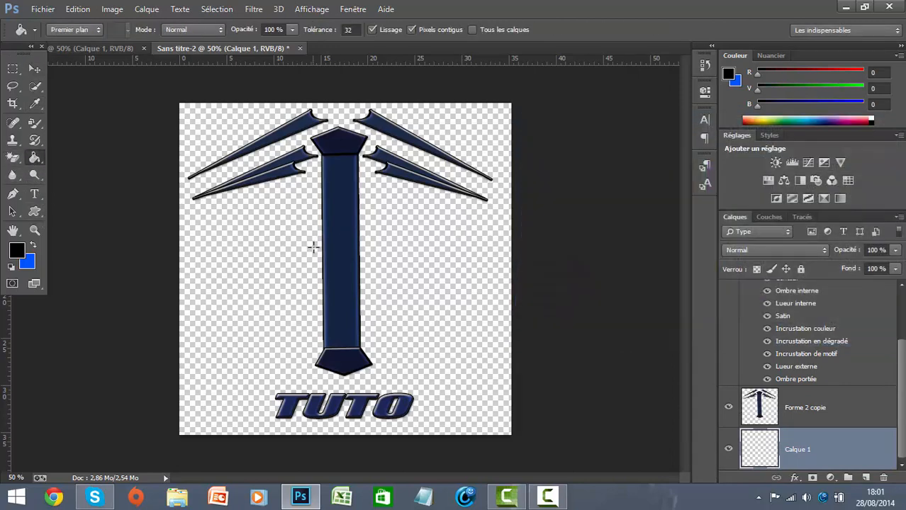
pyautogui.rightClick(803, 460)
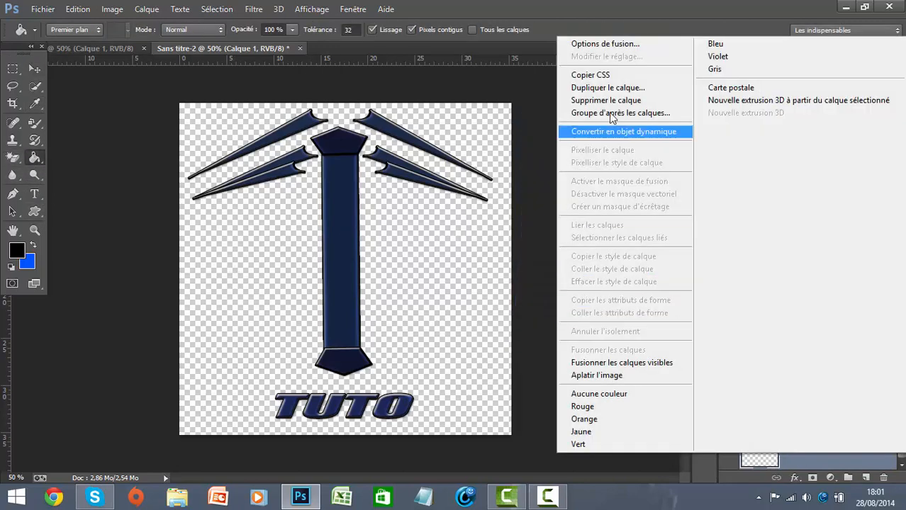
pyautogui.click(19, 255)
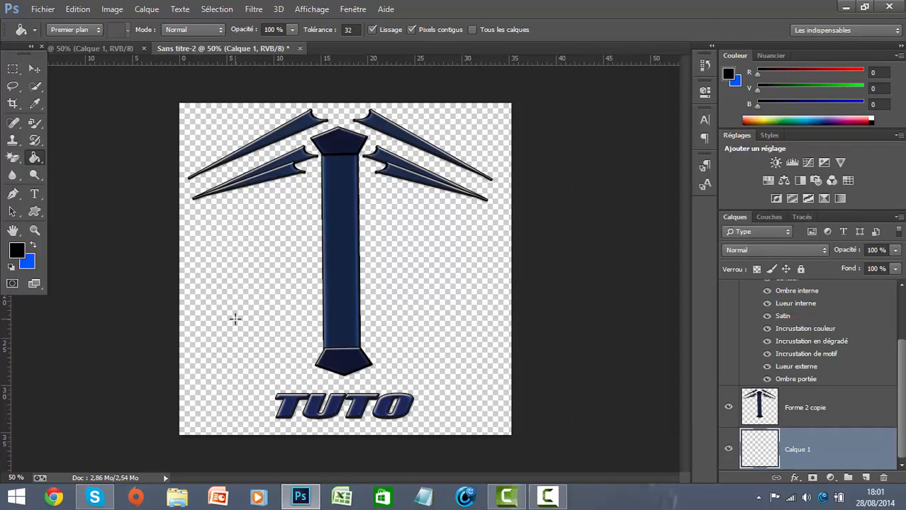
# Delete the empty layer Calque 1 beneath the merged artwork layer.
pyautogui.rightClick(805, 451)
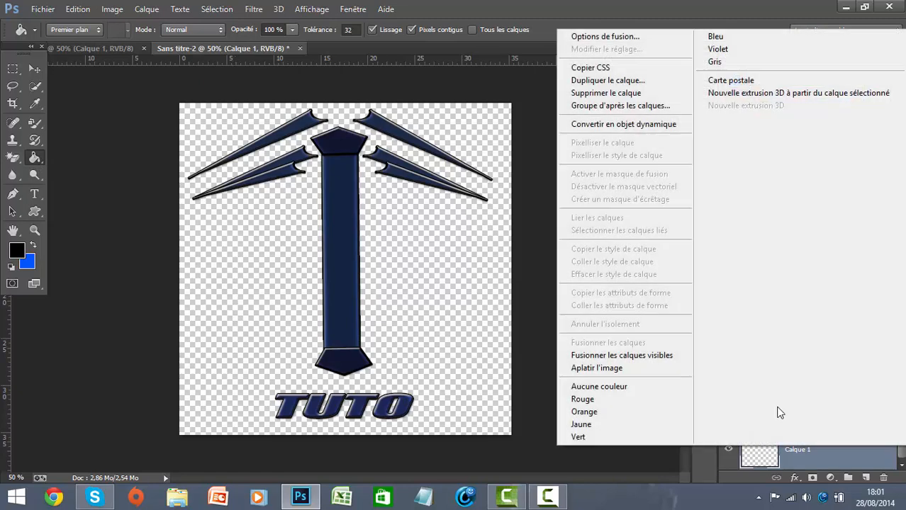
pyautogui.click(616, 95)
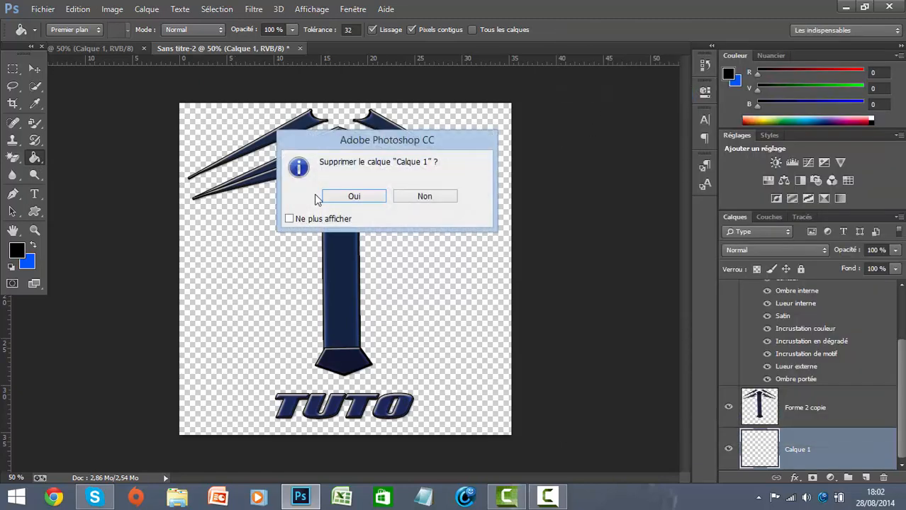
pyautogui.click(330, 202)
# Create a new layer named Calque 1 with no colour label, Normal mode and 100% opacity.
pyautogui.click(137, 10)
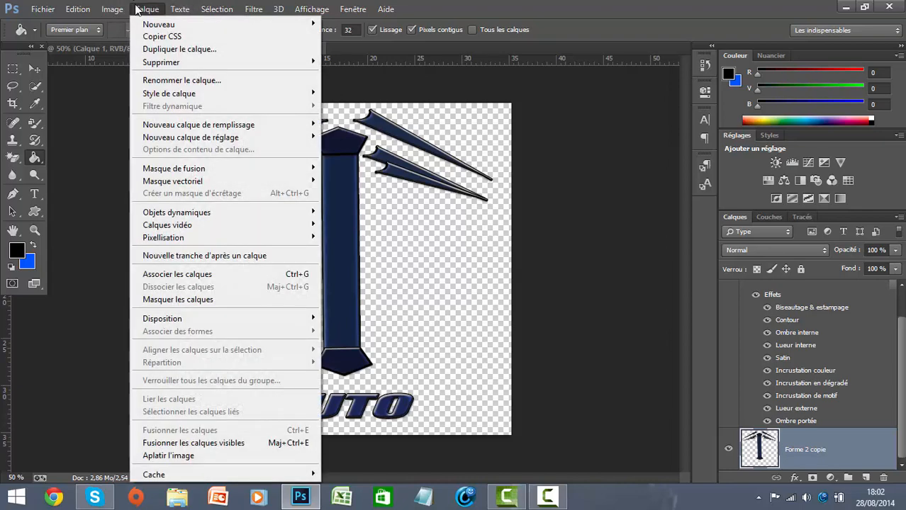
pyautogui.moveTo(159, 25)
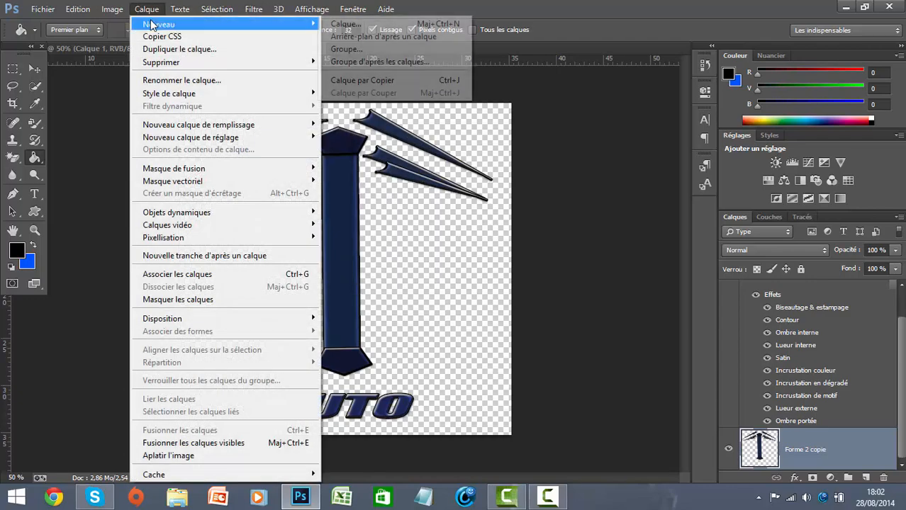
pyautogui.click(344, 24)
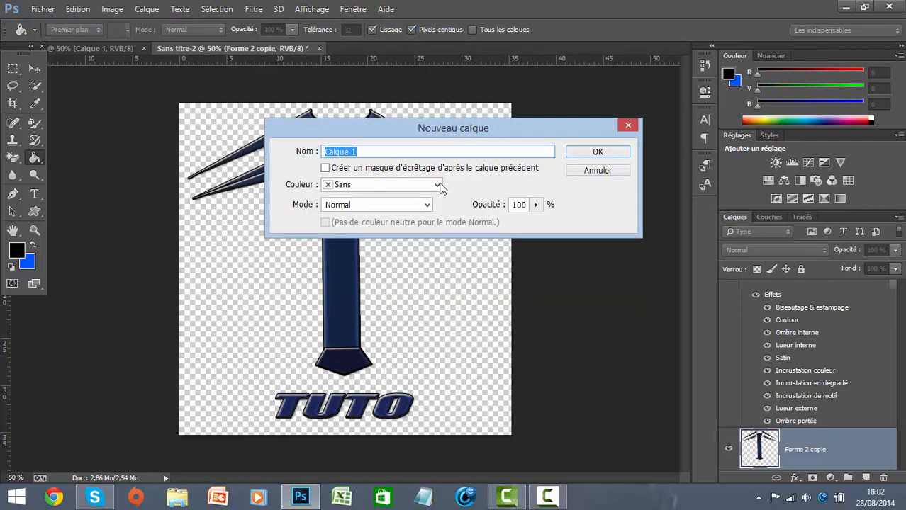
pyautogui.click(391, 184)
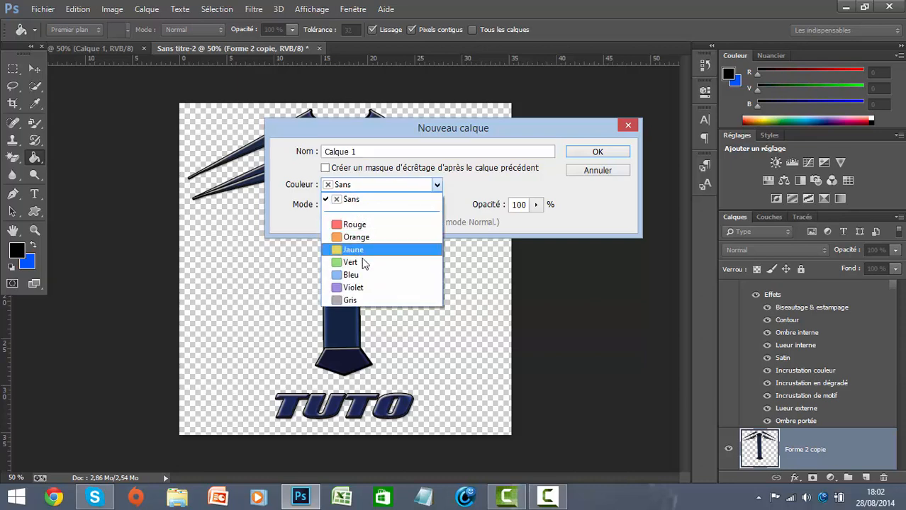
pyautogui.click(313, 214)
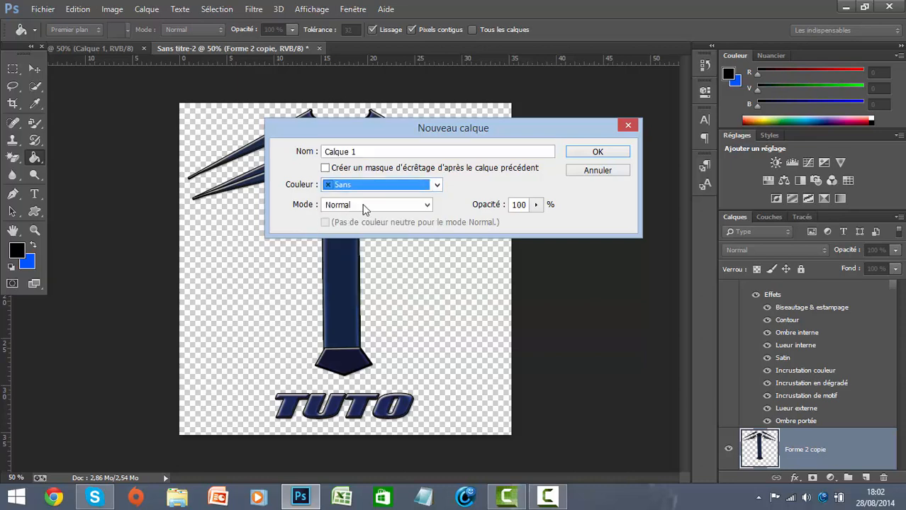
pyautogui.click(608, 155)
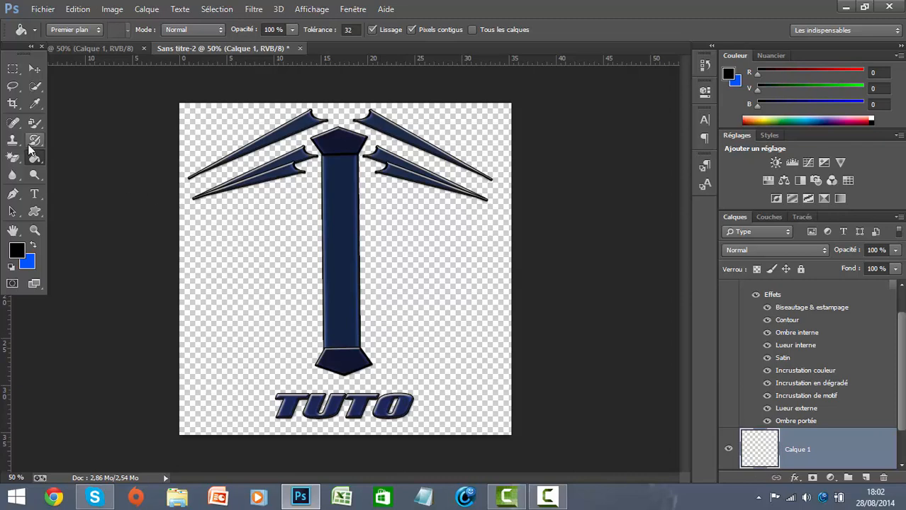
pyautogui.moveTo(35, 157); pyautogui.dragTo(82, 170)
pyautogui.click(17, 252)
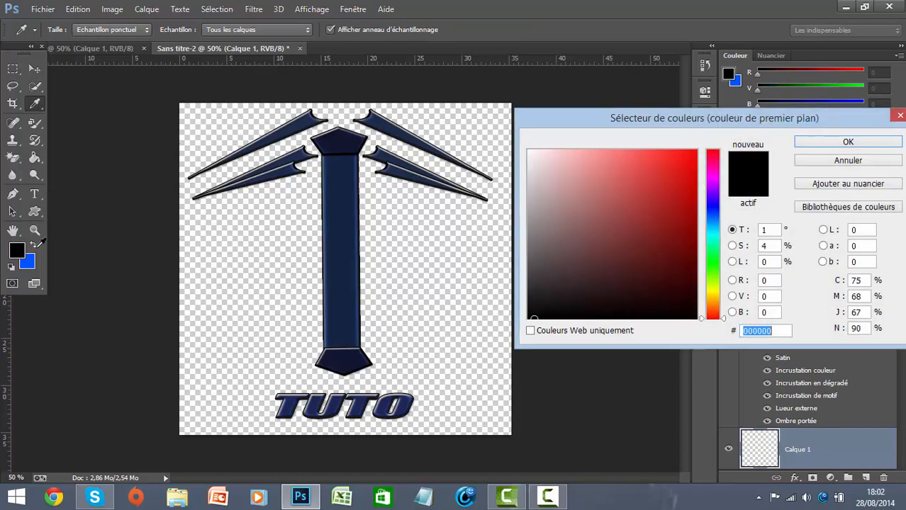
pyautogui.click(838, 147)
pyautogui.rightClick(784, 449)
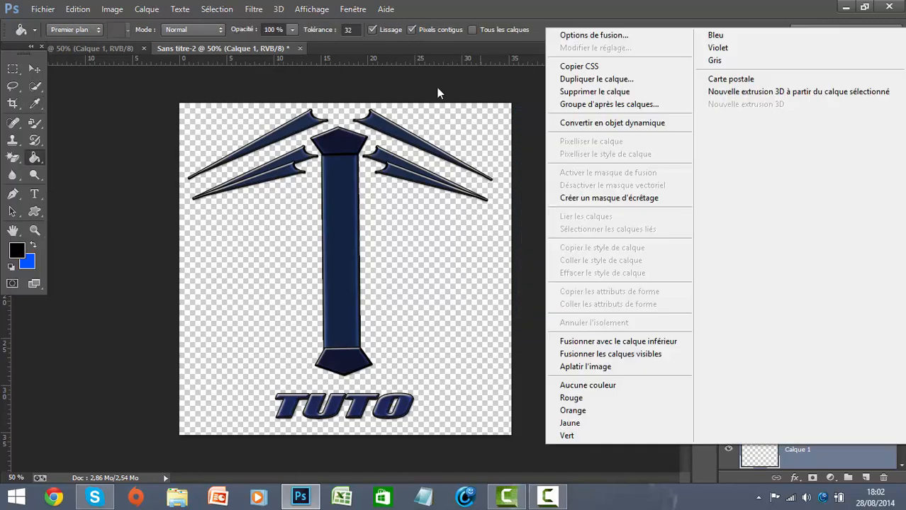
pyautogui.click(586, 35)
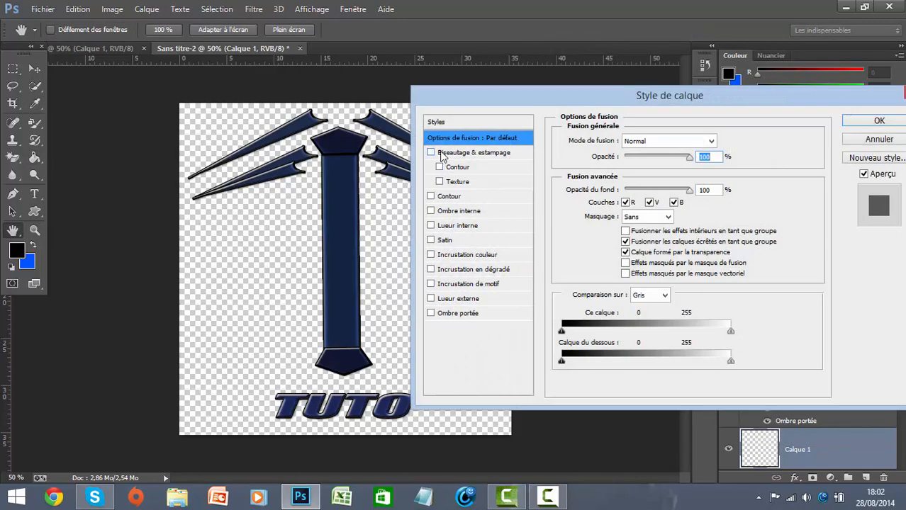
pyautogui.click(443, 153)
pyautogui.click(441, 168)
pyautogui.click(440, 181)
pyautogui.click(430, 225)
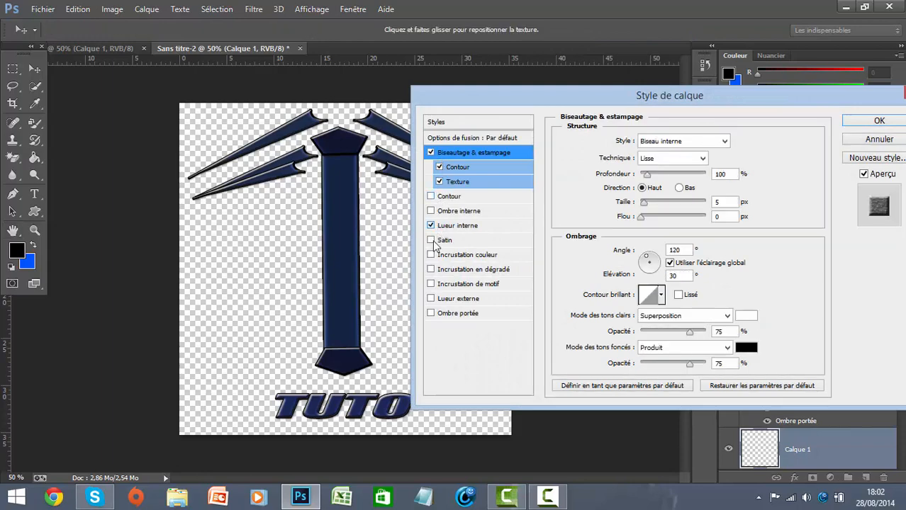
pyautogui.click(431, 254)
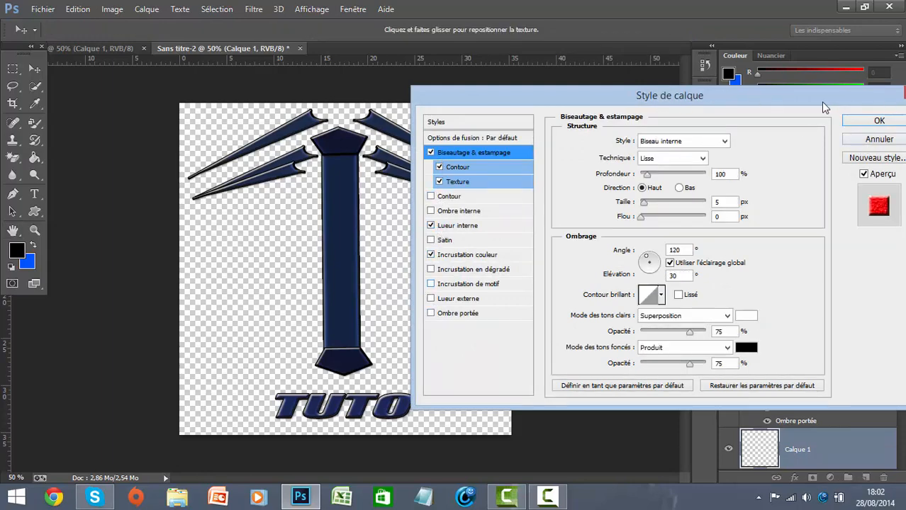
pyautogui.moveTo(822, 105); pyautogui.dragTo(753, 107)
pyautogui.click(846, 96)
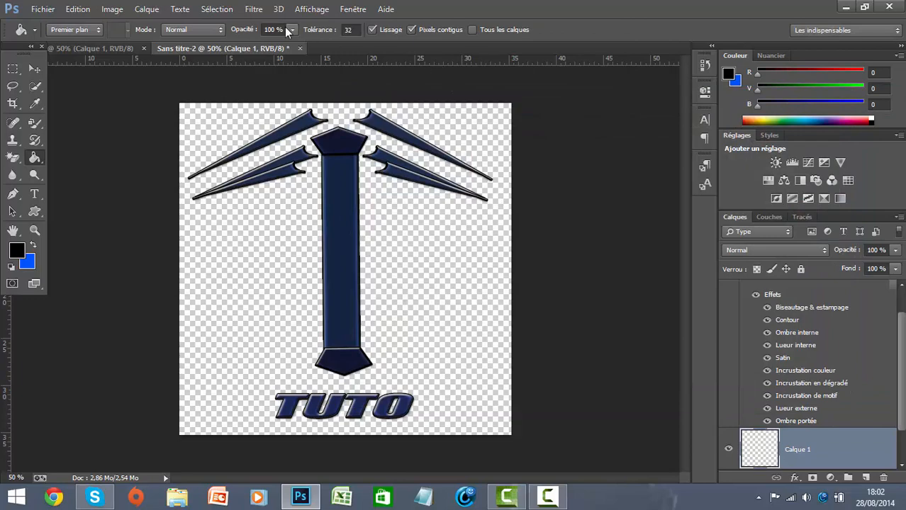
# Convert the new layer Calque 1 into the document's background and unlock it as a regular layer.
pyautogui.click(148, 9)
pyautogui.moveTo(161, 25)
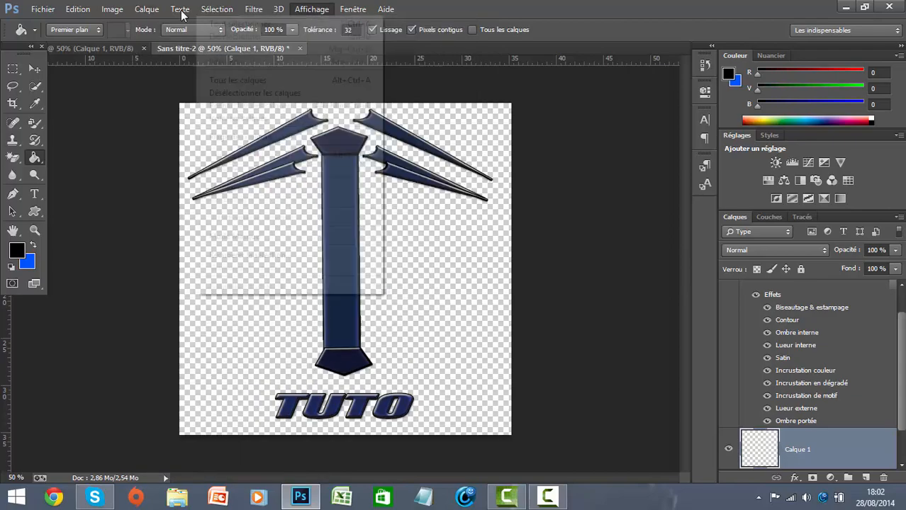
pyautogui.click(149, 10)
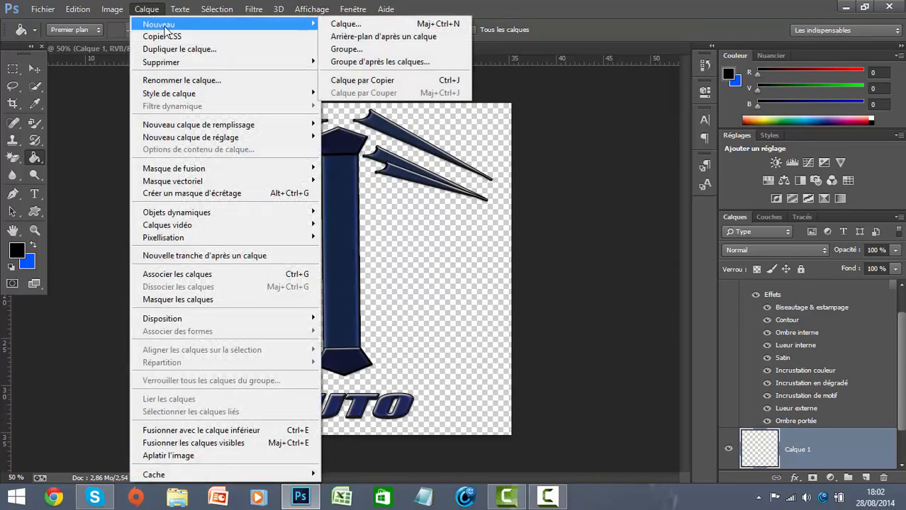
pyautogui.click(145, 10)
pyautogui.click(146, 10)
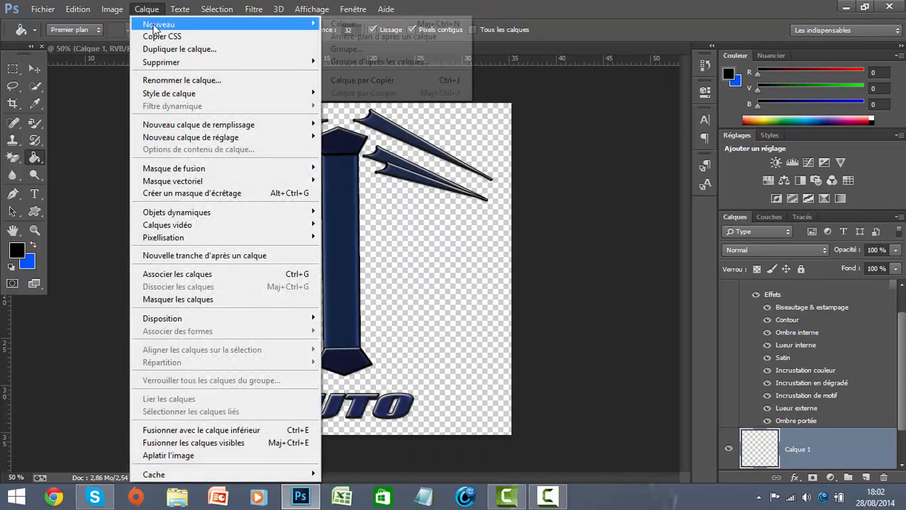
pyautogui.moveTo(253, 25)
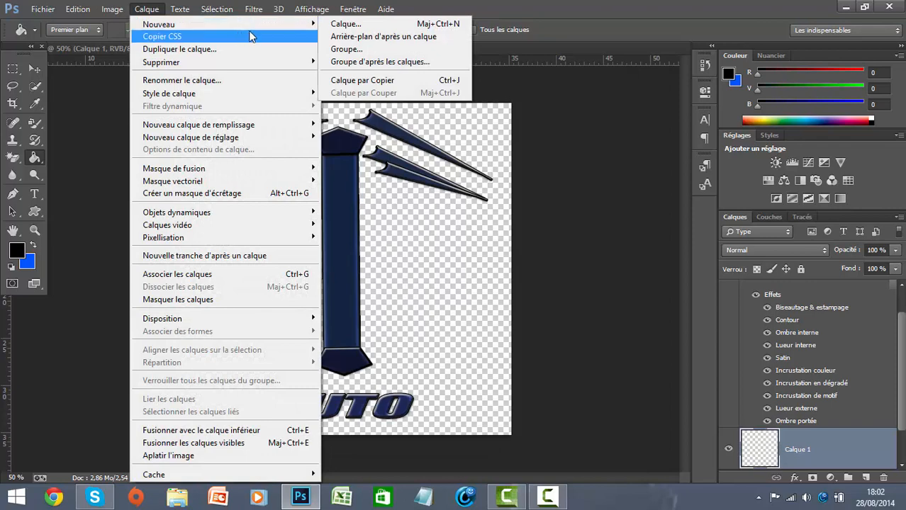
pyautogui.click(359, 37)
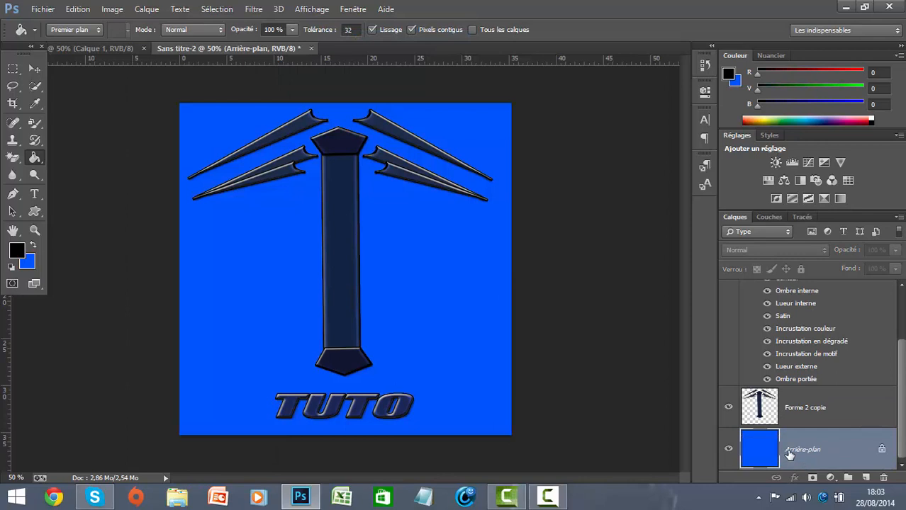
pyautogui.click(881, 449)
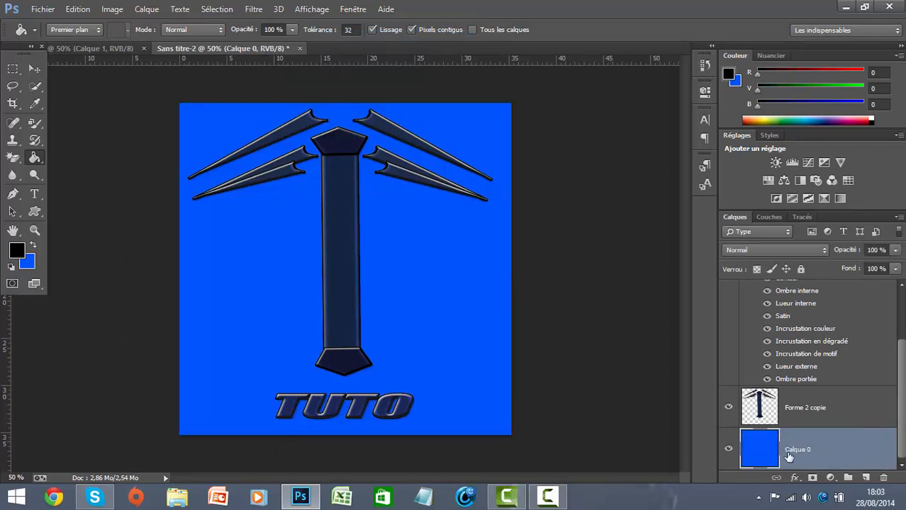
# Fill the unlocked blue background layer with black 000000 using the Paint Bucket.
pyautogui.click(18, 250)
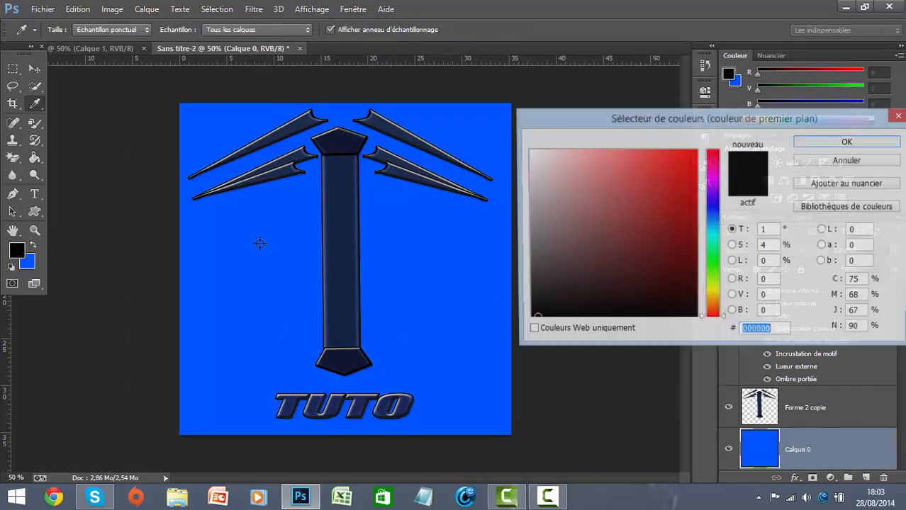
pyautogui.click(822, 145)
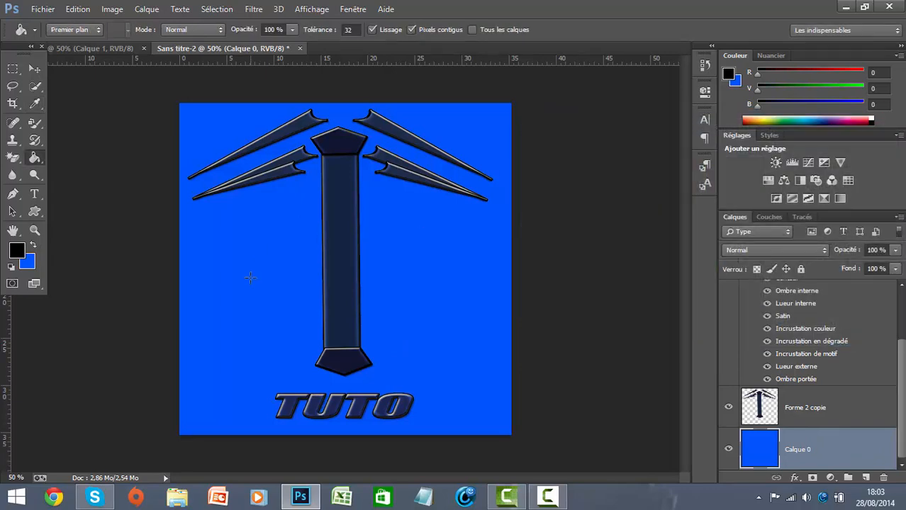
pyautogui.click(284, 334)
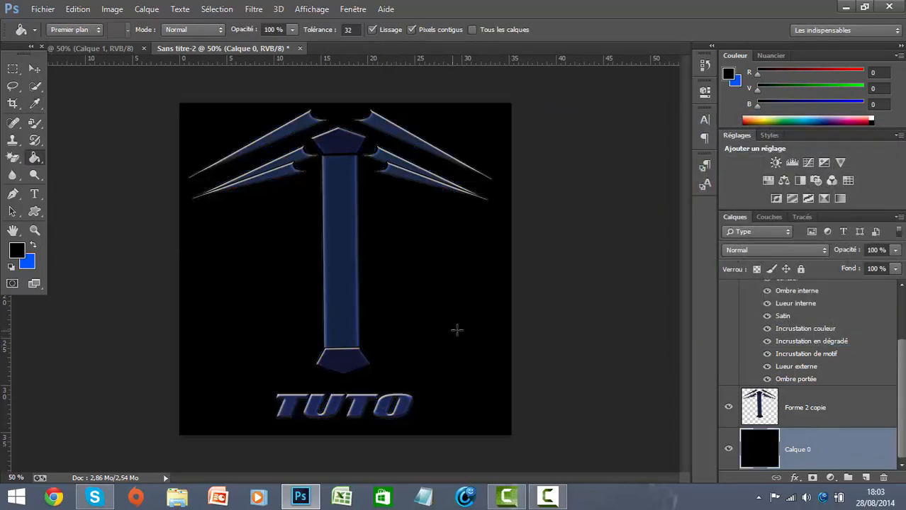
# Enable Bevel & Emboss with its Contour and Texture options in the black background layer's style.
pyautogui.rightClick(774, 442)
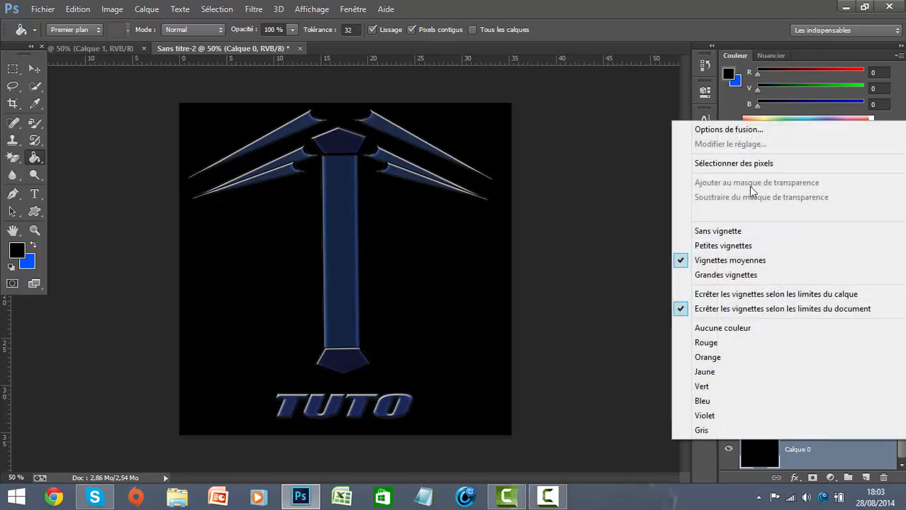
pyautogui.click(748, 131)
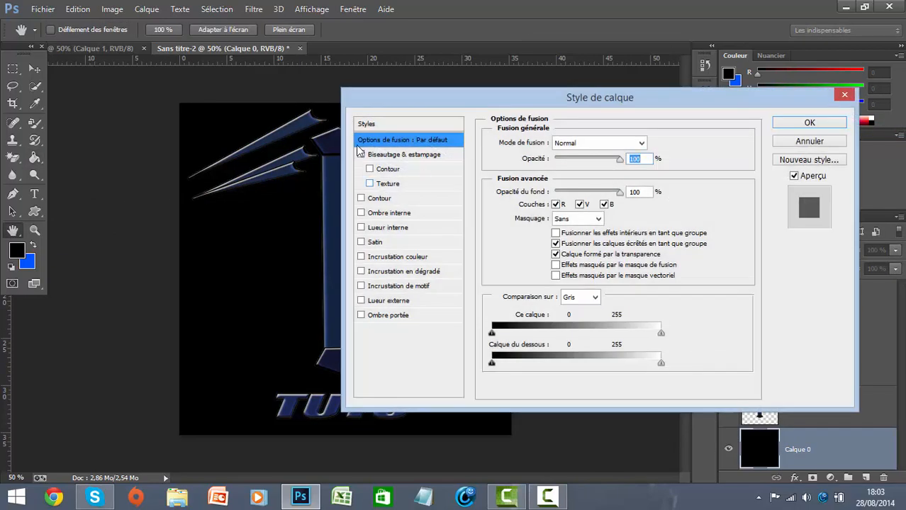
pyautogui.moveTo(424, 94); pyautogui.dragTo(555, 77)
pyautogui.click(492, 137)
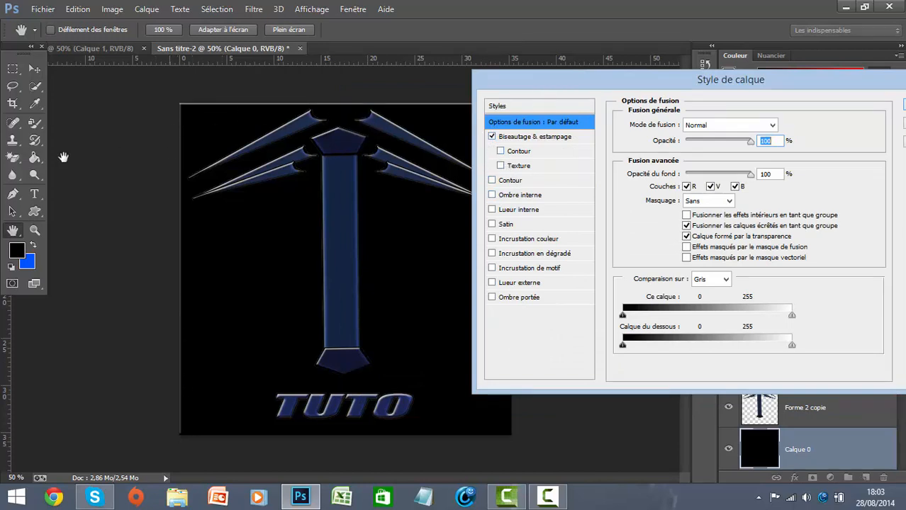
pyautogui.click(501, 151)
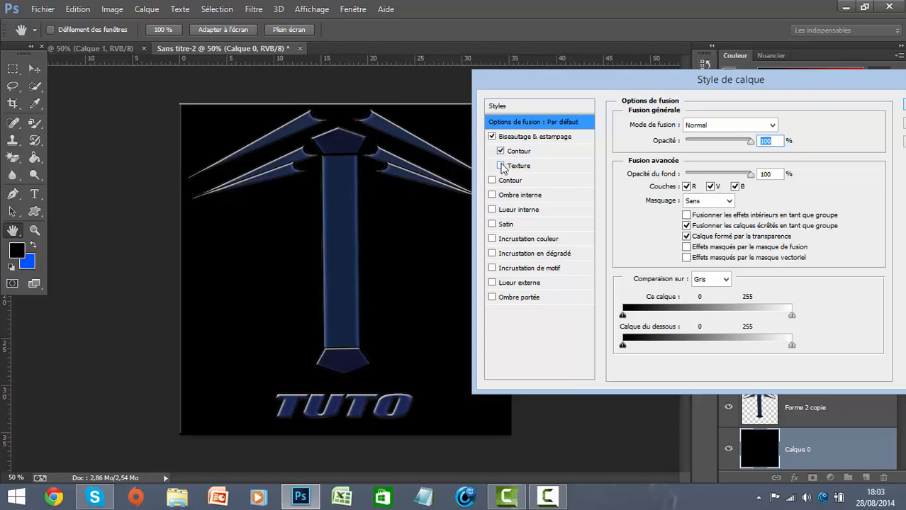
pyautogui.click(502, 166)
# Try out the available texture patterns for the black background layer's Bevel & Emboss effect.
pyautogui.moveTo(629, 86); pyautogui.dragTo(673, 81)
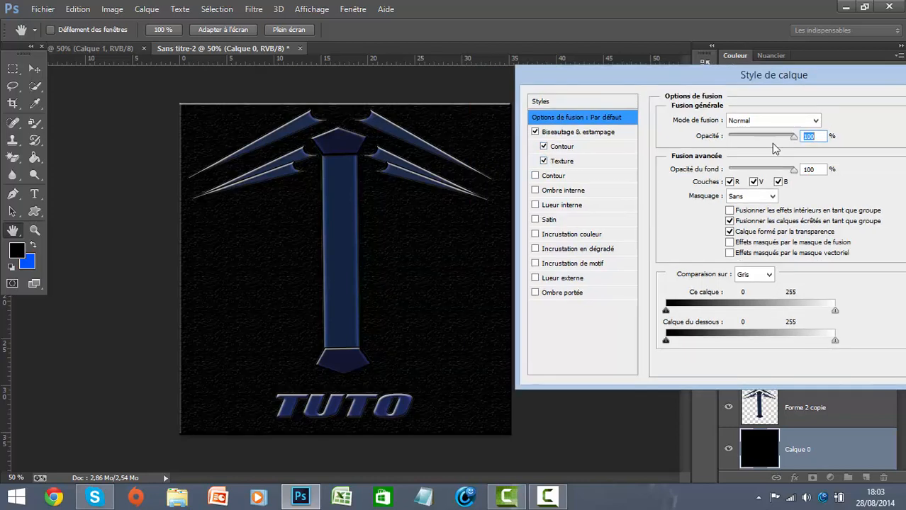
pyautogui.click(561, 161)
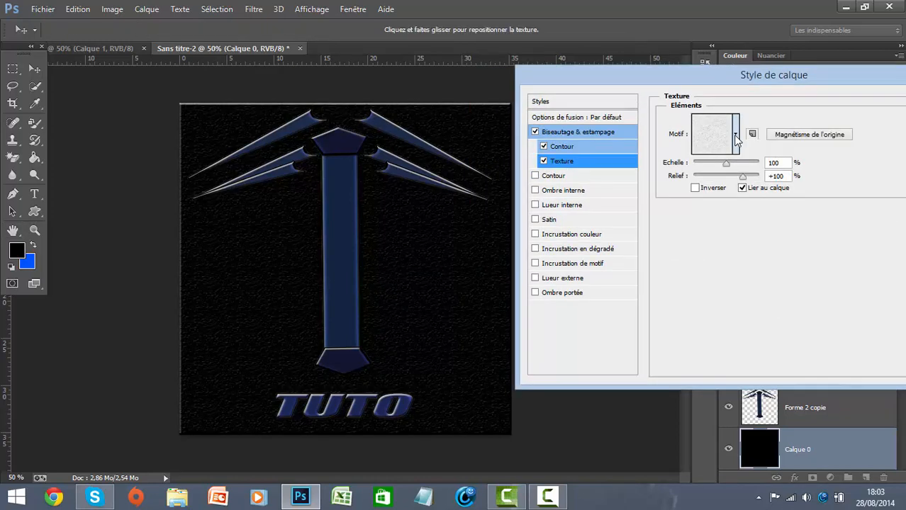
pyautogui.click(736, 134)
pyautogui.click(648, 177)
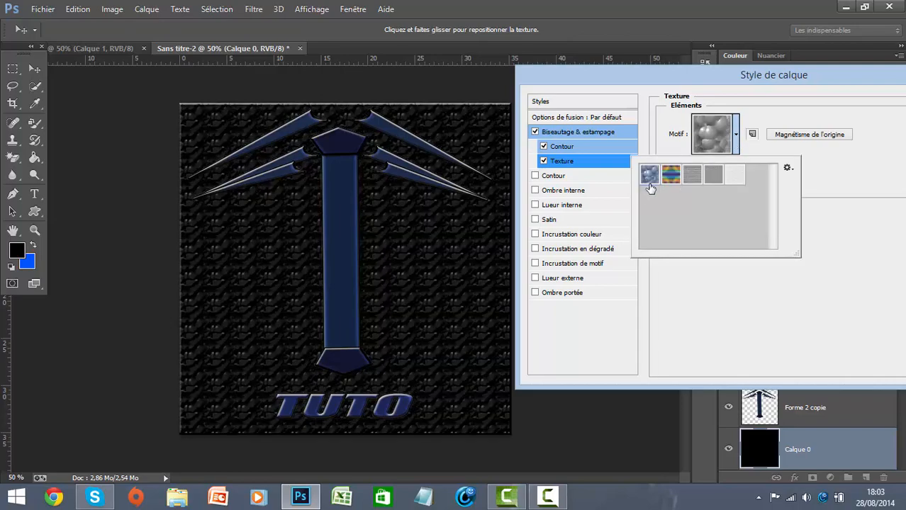
pyautogui.moveTo(671, 183); pyautogui.dragTo(676, 217)
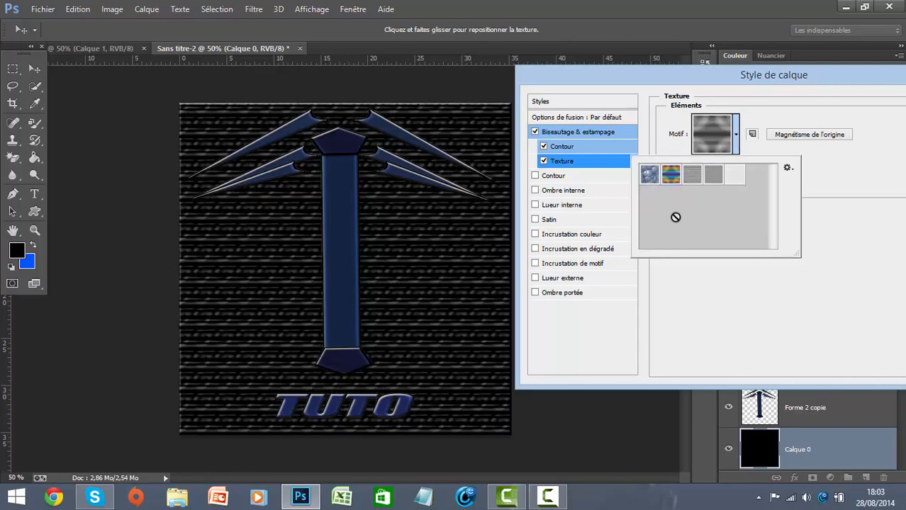
pyautogui.click(693, 178)
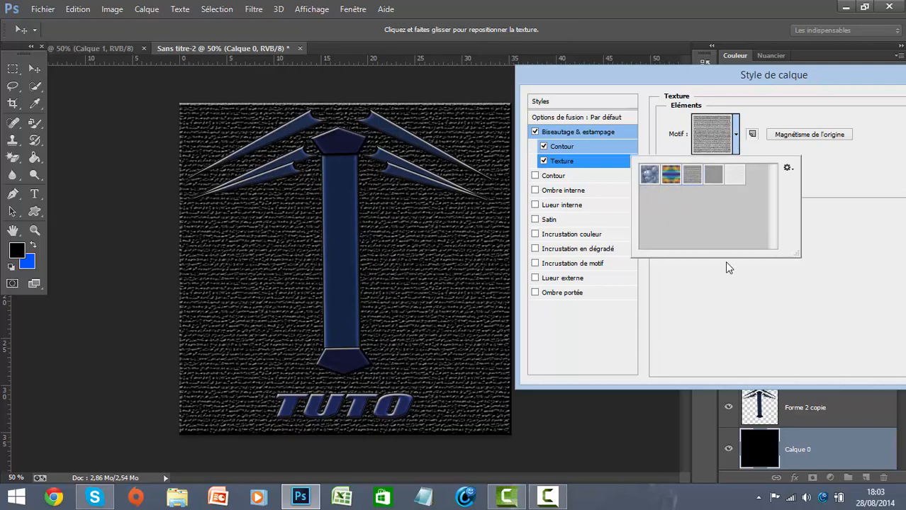
pyautogui.click(709, 177)
pyautogui.click(731, 179)
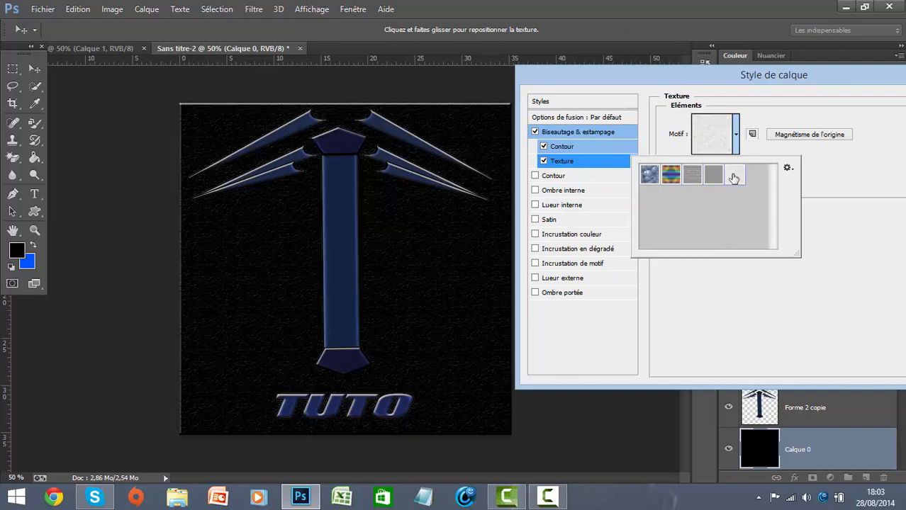
# Turn off Texture and enable Stroke, Inner Shadow, Inner Glow and Satin on the background layer, keeping Color Overlay off.
pyautogui.click(544, 161)
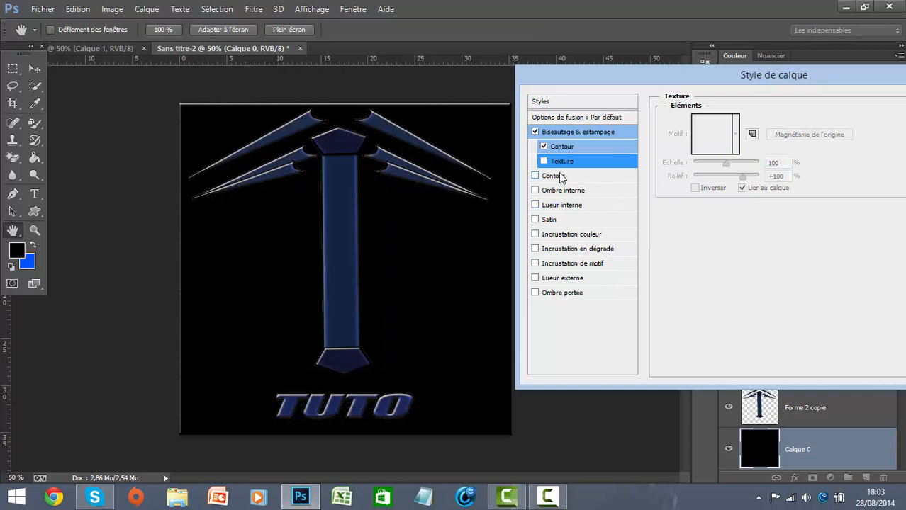
pyautogui.click(559, 176)
pyautogui.click(553, 192)
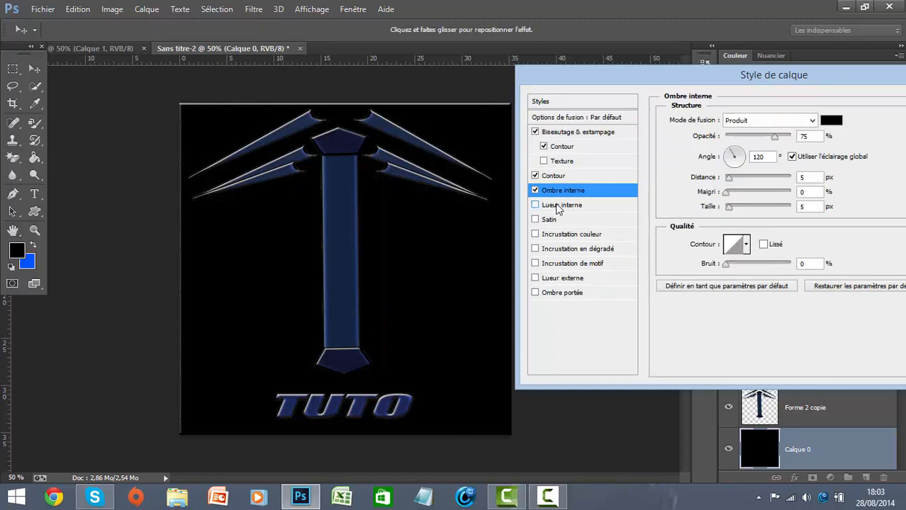
pyautogui.click(557, 206)
pyautogui.click(550, 221)
pyautogui.click(550, 236)
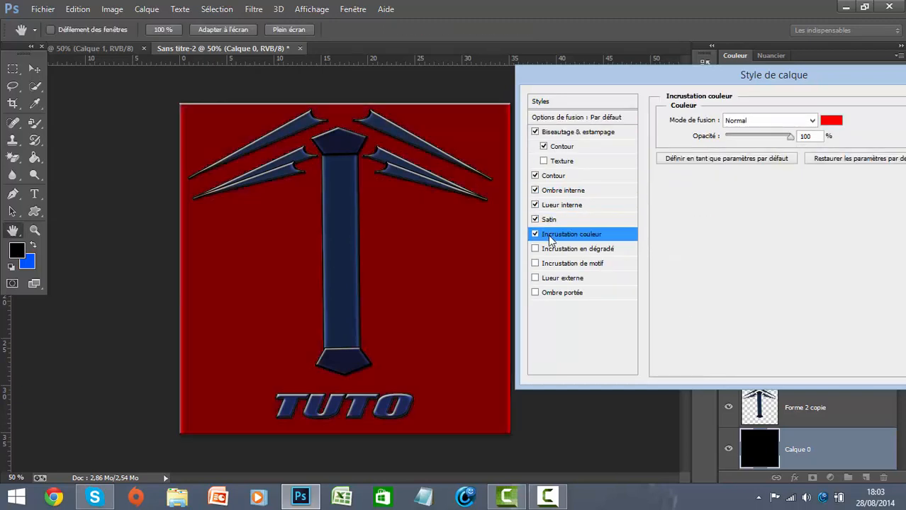
pyautogui.click(535, 236)
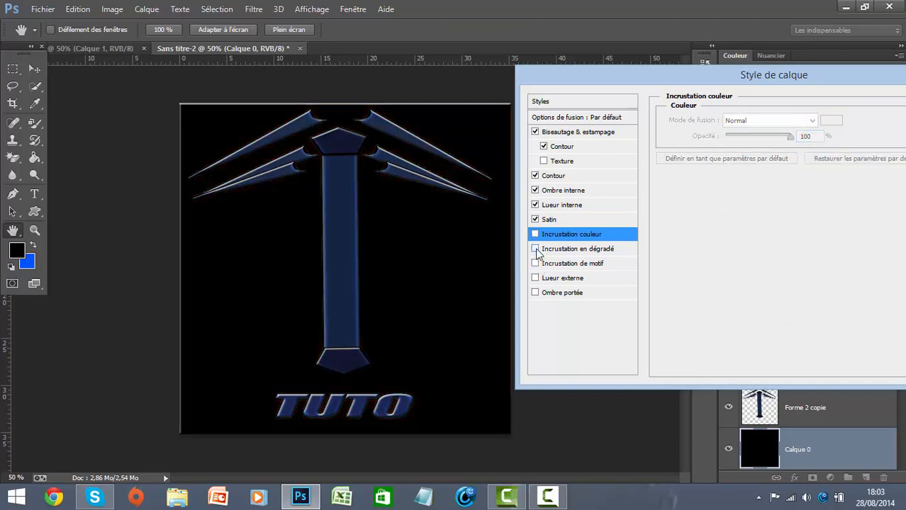
# Enable Gradient Overlay, Pattern Overlay, Outer Glow and Drop Shadow on the background layer and apply the layer style.
pyautogui.click(536, 249)
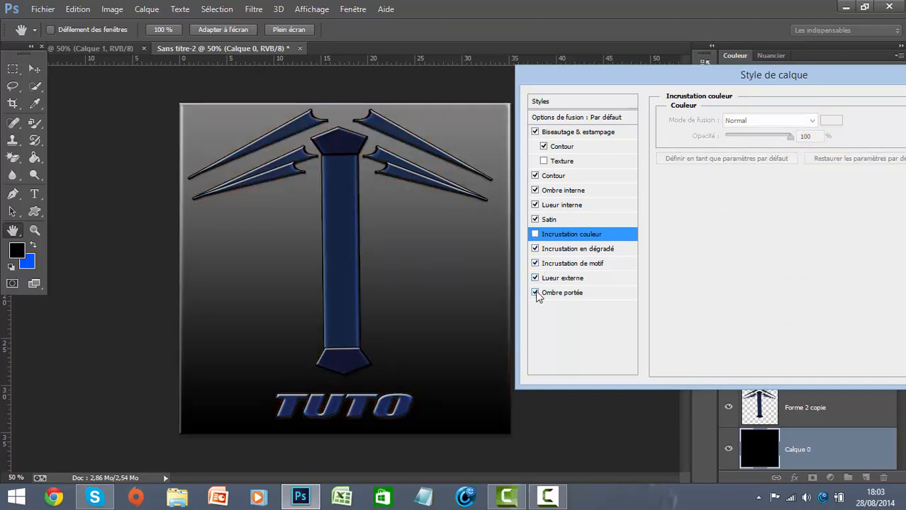
pyautogui.click(535, 293)
pyautogui.moveTo(862, 88); pyautogui.dragTo(795, 104)
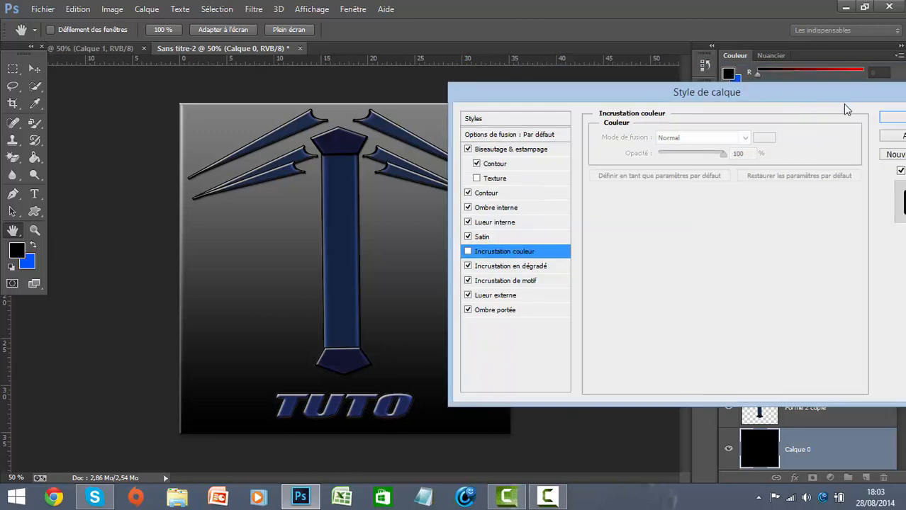
pyautogui.click(886, 117)
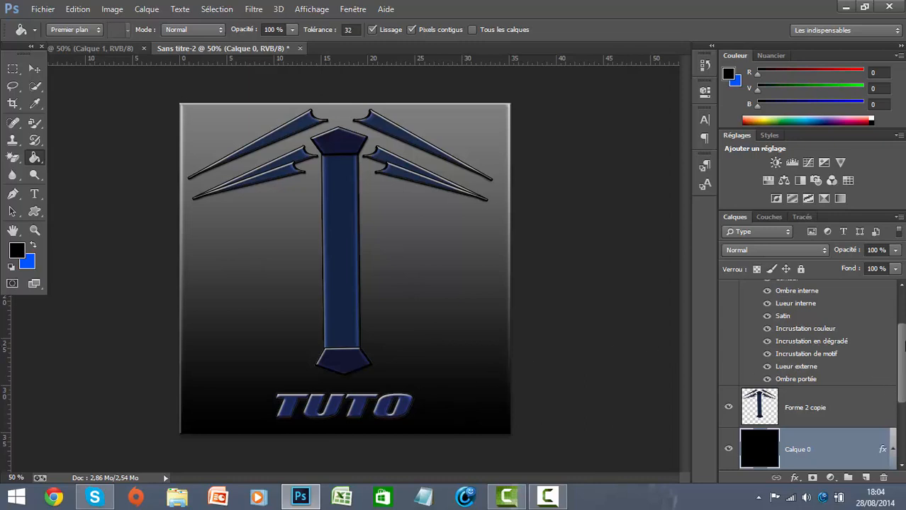
pyautogui.moveTo(903, 345); pyautogui.dragTo(903, 283)
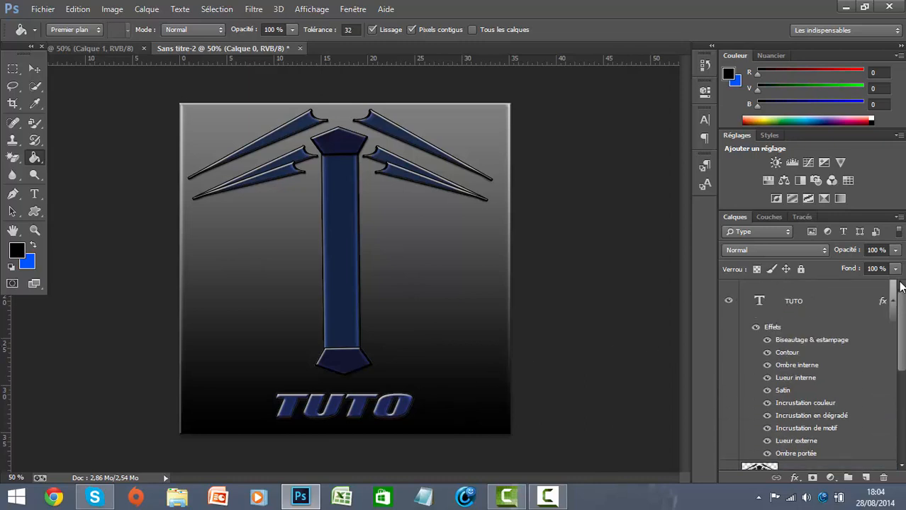